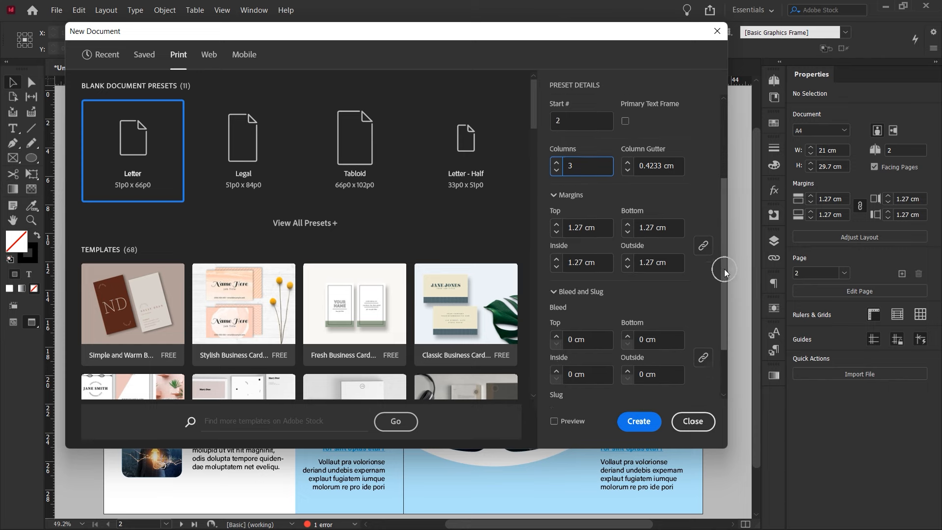
Step: Set a 0.3 cm bleed on all sides and create the three-column document with the preview turned on
left_click(557, 262)
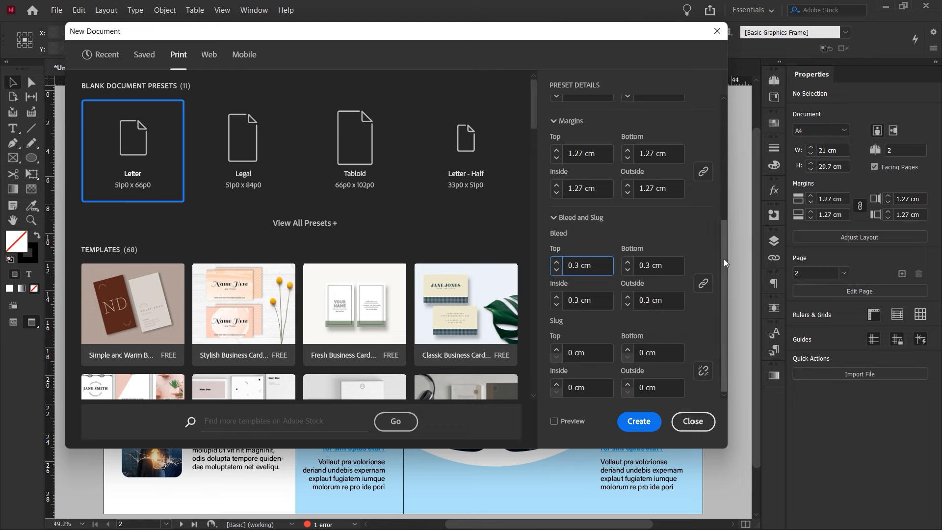
left_click_drag(723, 266, 714, 128)
left_click(574, 422)
left_click_drag(409, 33, 471, 46)
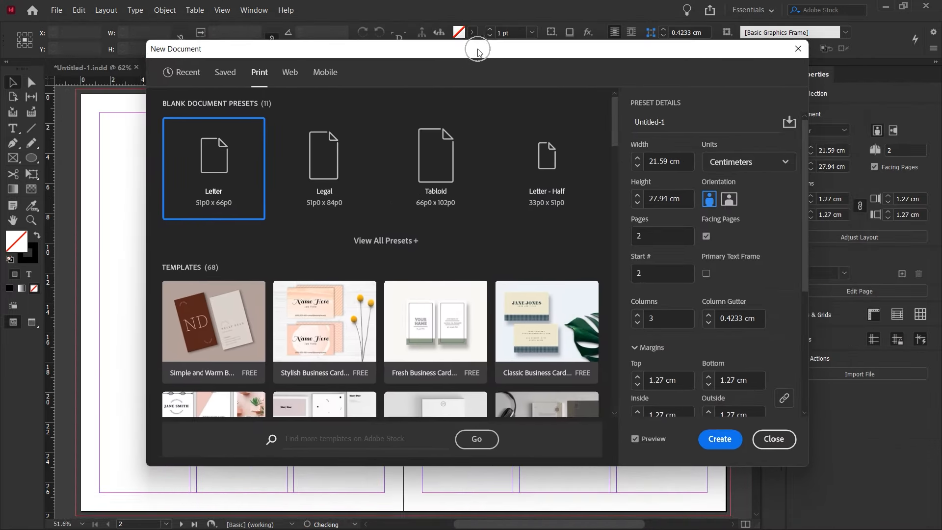
left_click(729, 440)
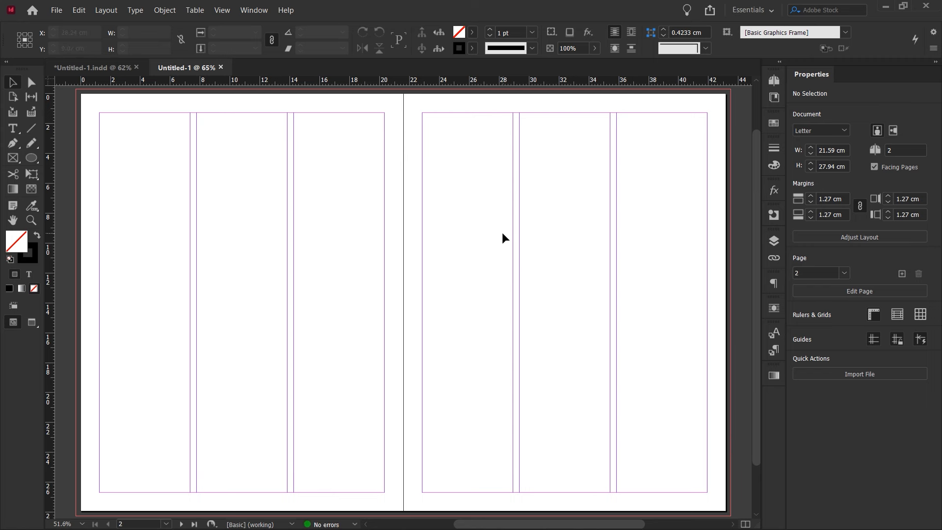
Step: Draw a text frame about 6.07 × 4.62 cm across the first column near the left page's top and fill it with placeholder text
left_click(12, 128)
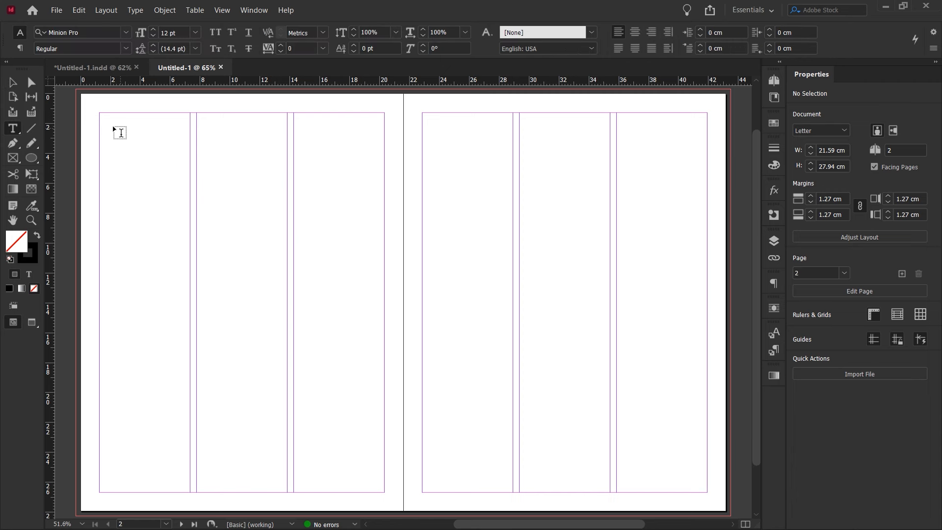
left_click_drag(101, 121, 190, 190)
right_click(134, 132)
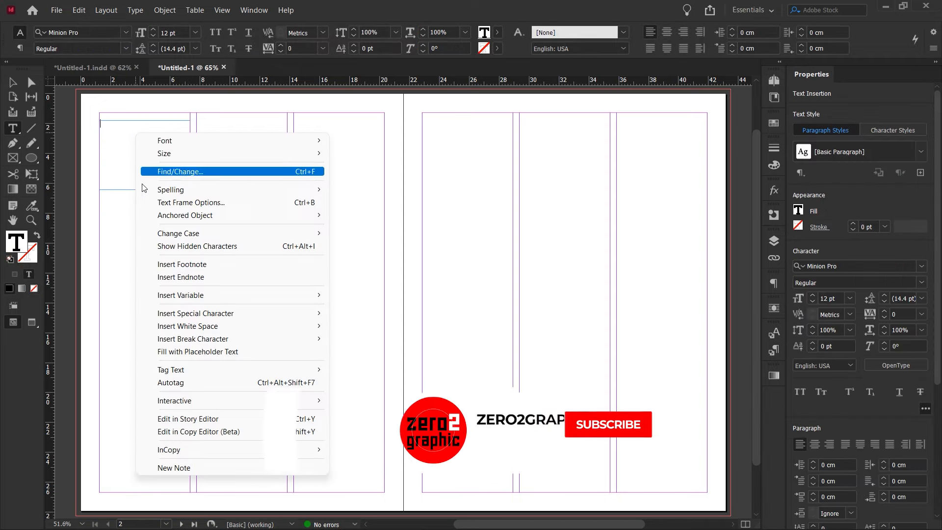
left_click(175, 351)
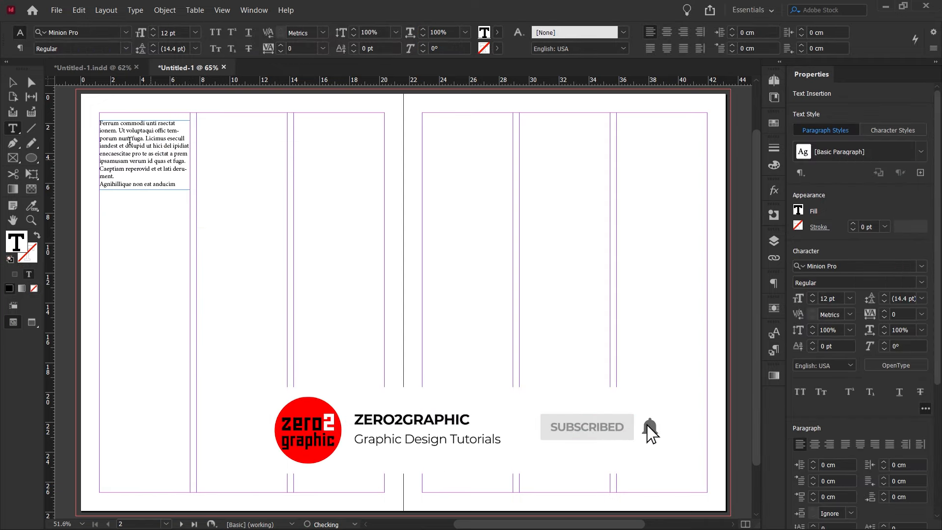
Step: Set the frame's text to Acumin Variable Concept at 60 pt
left_click(20, 87)
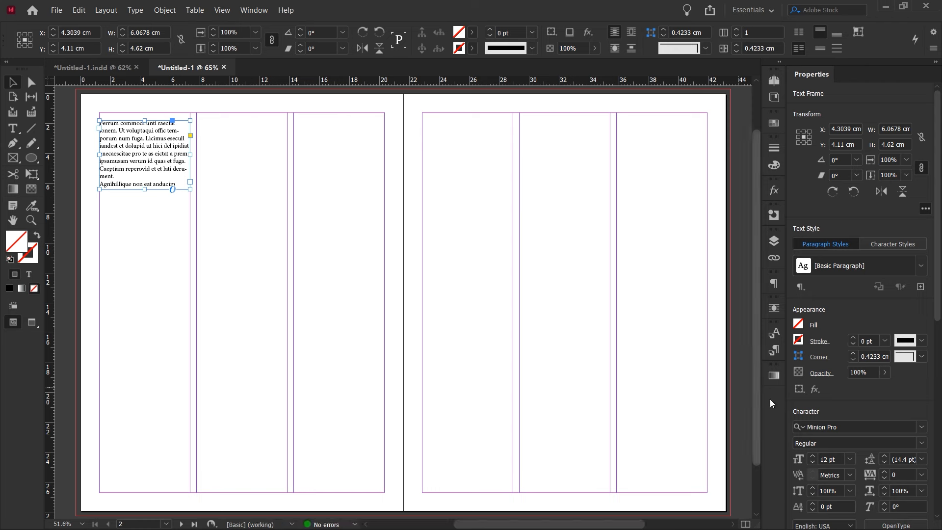
scroll(934, 314, "down", 5)
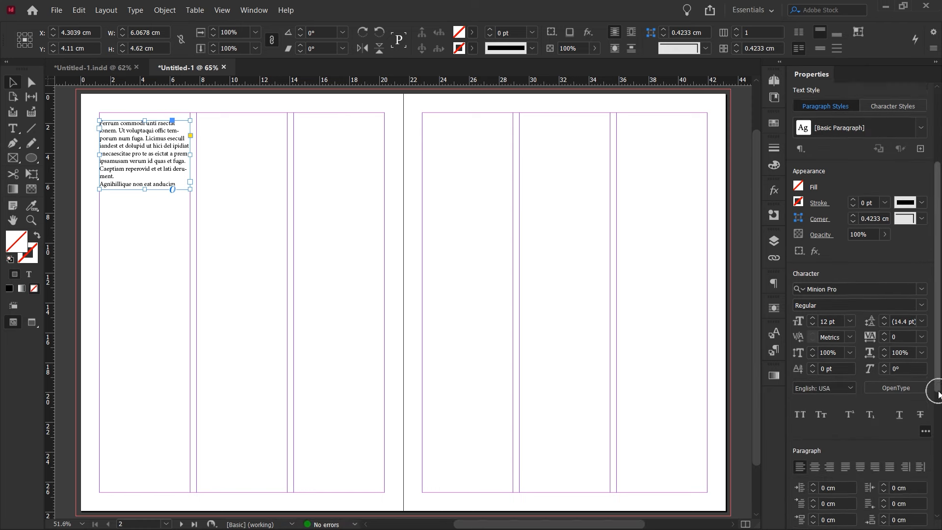
left_click(922, 263)
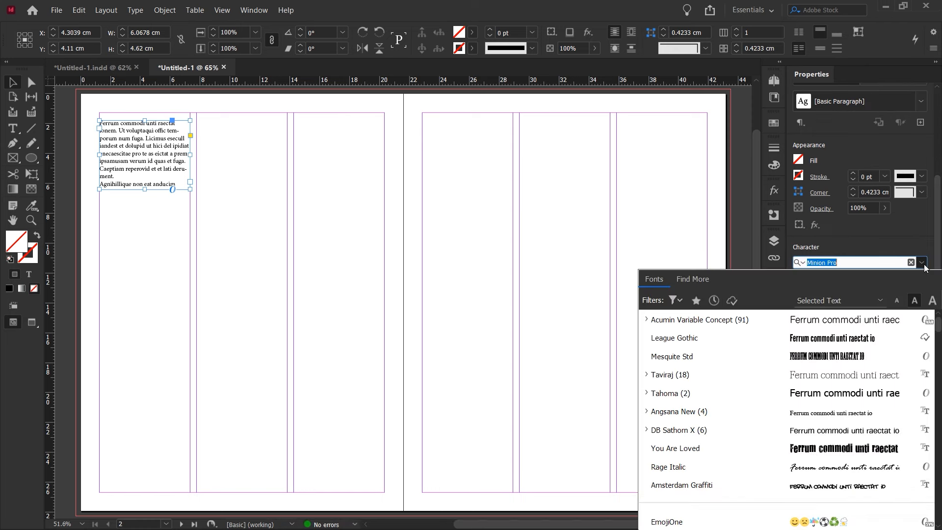
left_click(861, 321)
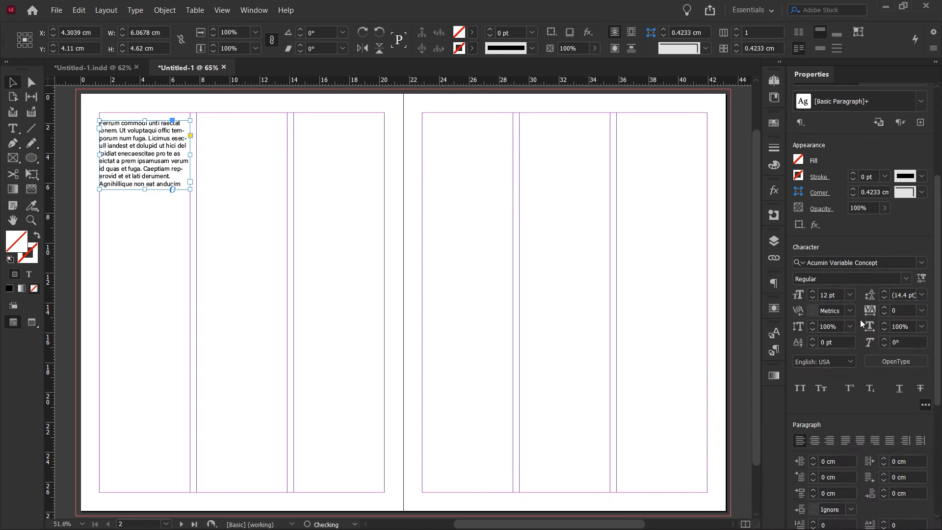
left_click(848, 294)
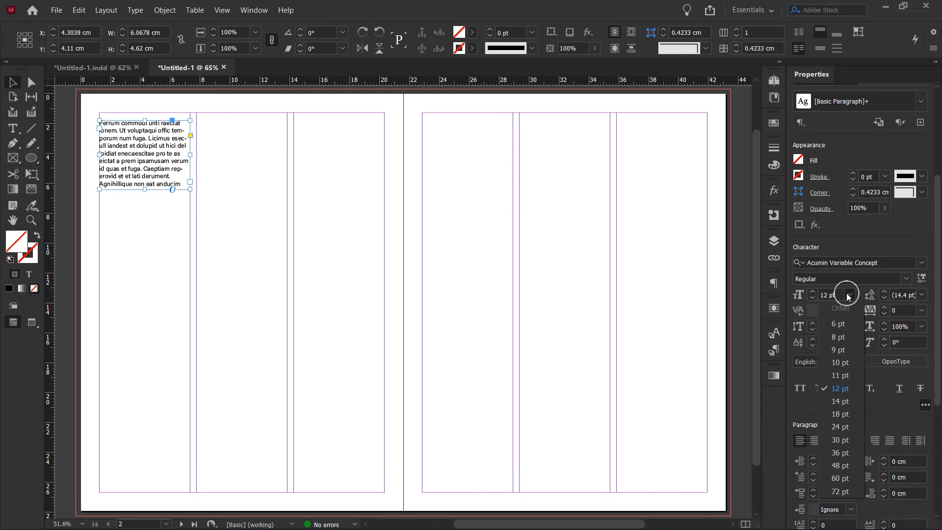
left_click(840, 478)
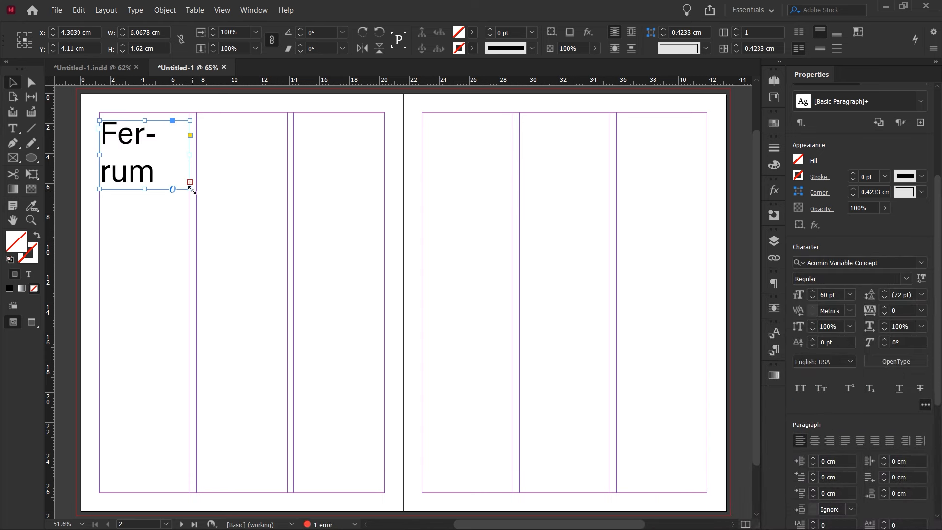
Step: Enlarge the frame across the first two columns to about 12.56 × 20.35 cm and trim its text to "Ferrum commodi unti raectat"
left_click_drag(192, 189, 286, 208)
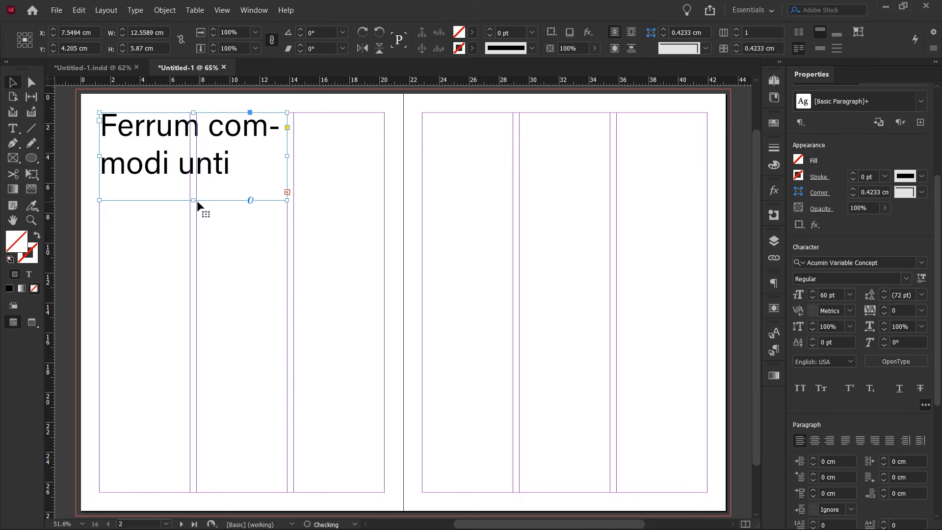
left_click_drag(193, 200, 200, 416)
double_click(191, 251)
left_click_drag(175, 240, 299, 399)
key("BackSpace")
left_click(338, 416, "shift")
key("BackSpace")
left_click(278, 408, "shift")
key("BackSpace")
left_click(278, 407, "shift")
key("BackSpace")
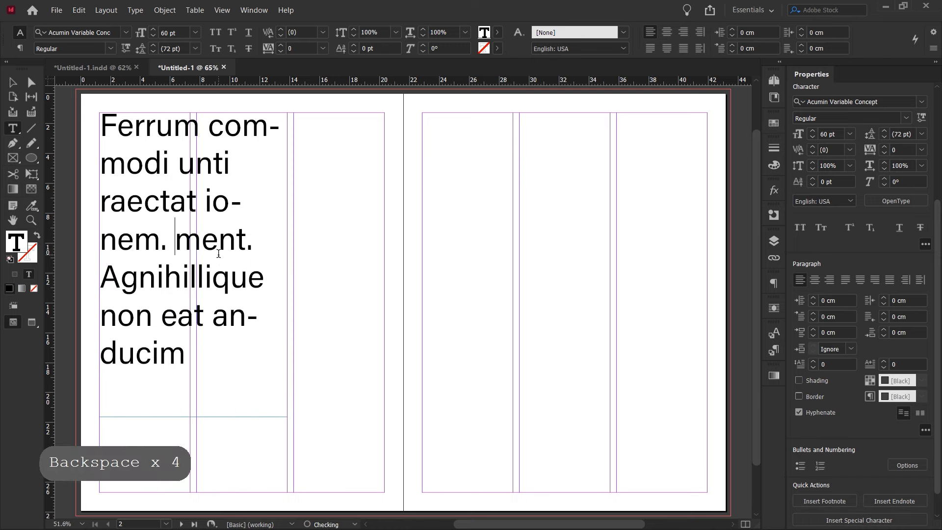
left_click(253, 353, "shift")
key("BackSpace")
left_click(104, 210, "shift")
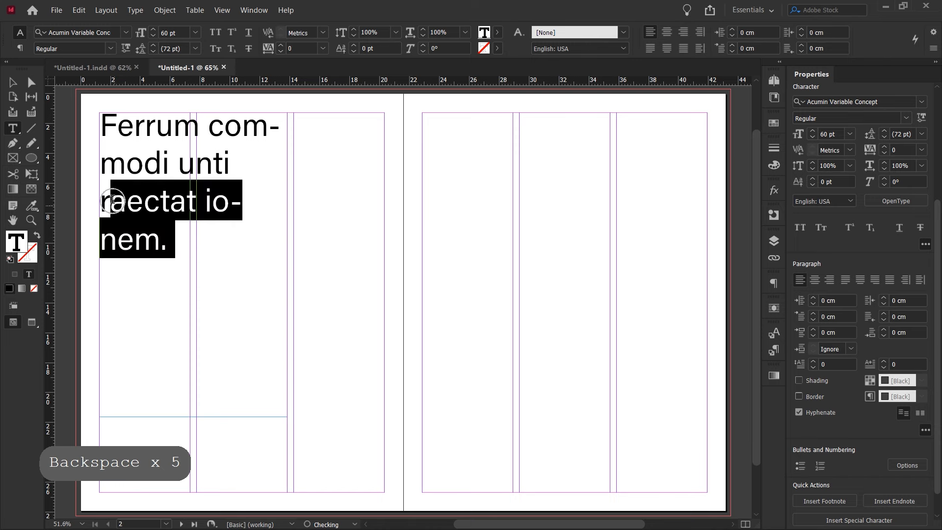
left_click(105, 240, "shift")
left_click(198, 202, "shift")
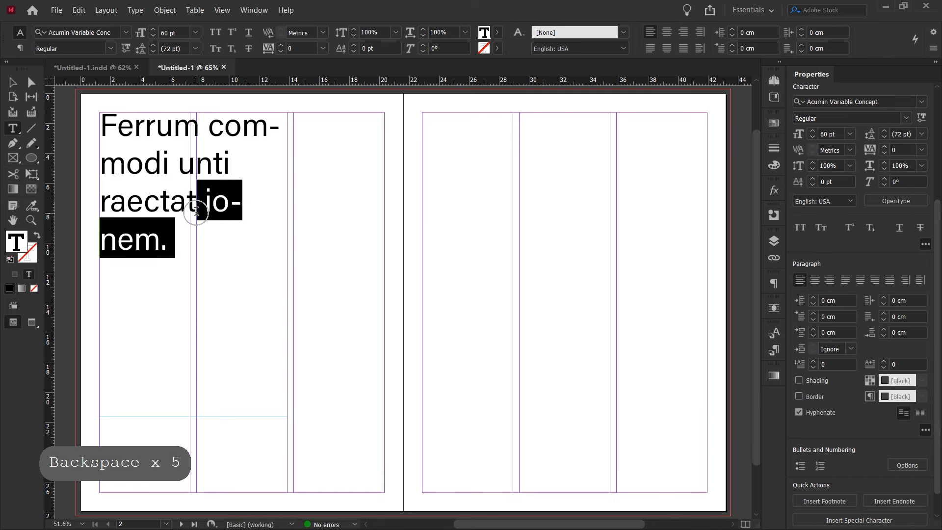
key("BackSpace")
Step: Shorten the heading frame to about 7.53 cm tall and set its text size to 48 pt
left_click(19, 86)
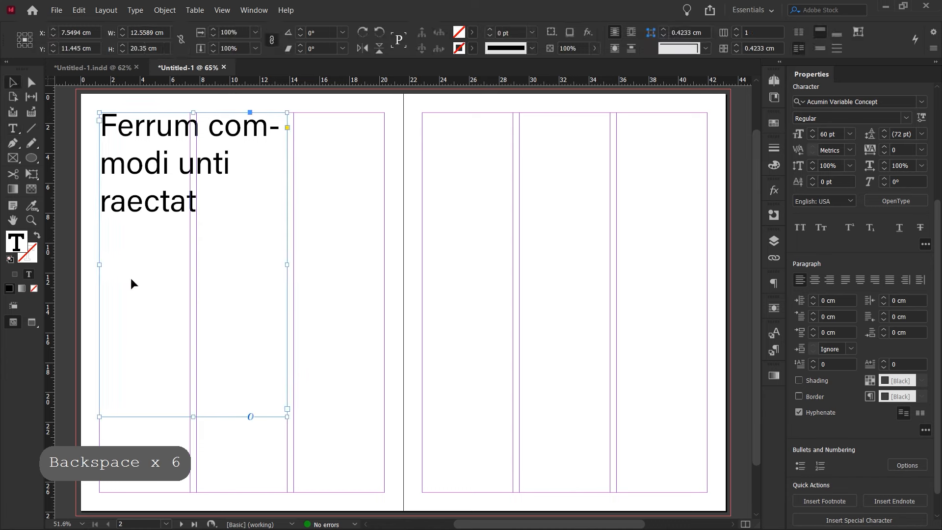
left_click_drag(193, 417, 198, 224)
left_click(848, 295)
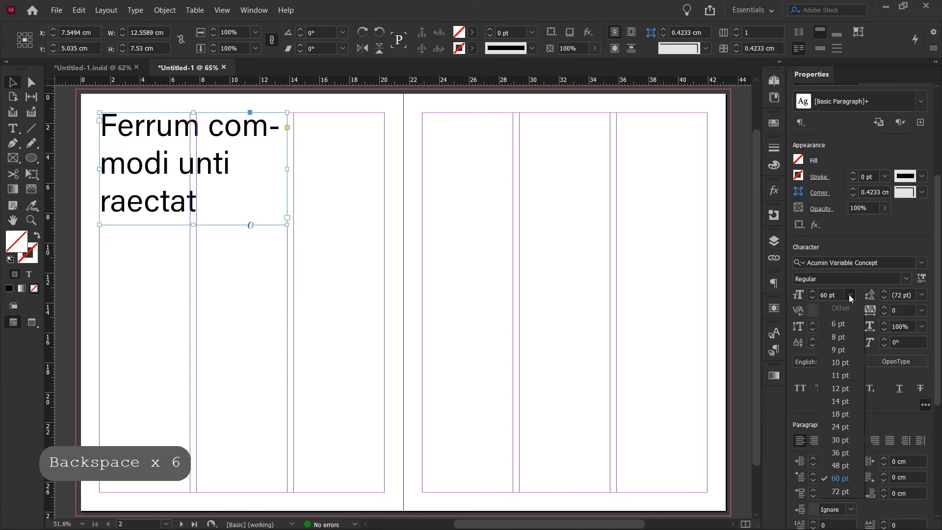
left_click(834, 451)
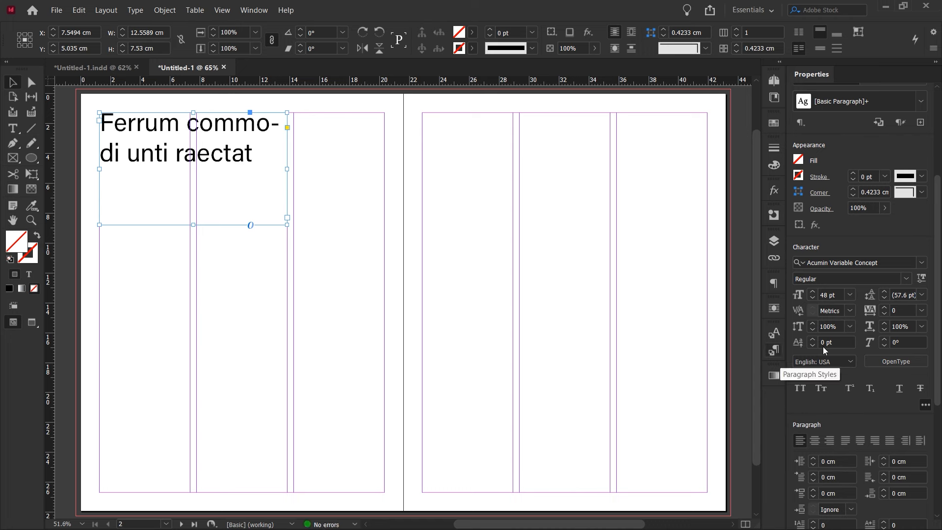
Step: Format the heading as all caps, Bold and underlined, and shorten its frame to about 6.33 cm tall
left_click(801, 388)
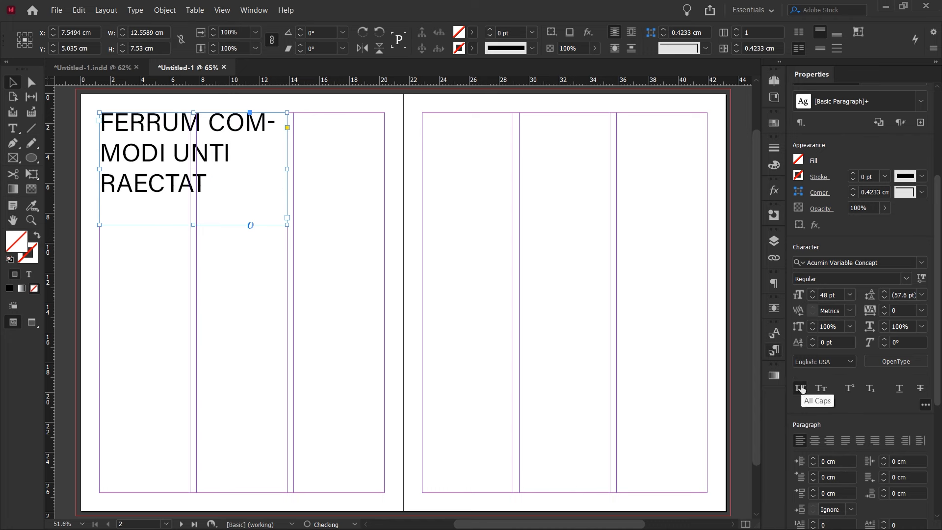
left_click(907, 279)
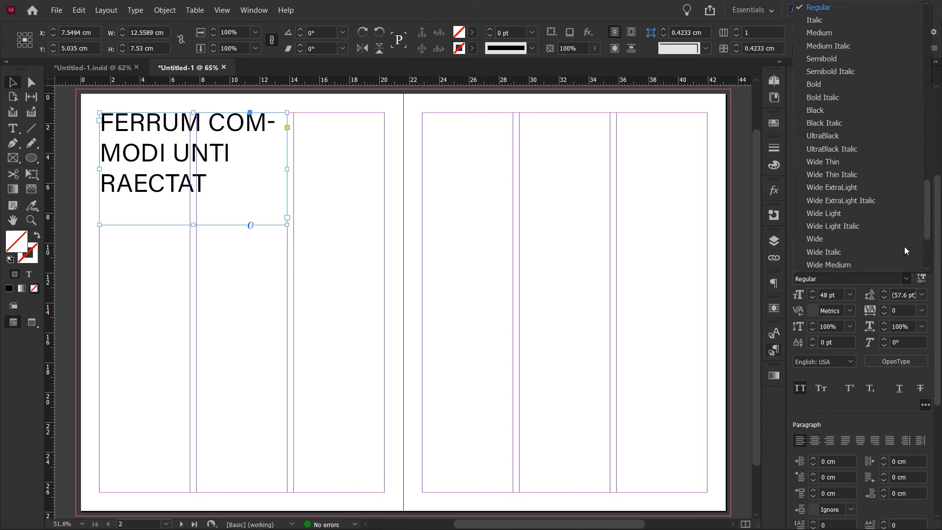
left_click(867, 85)
left_click(899, 388)
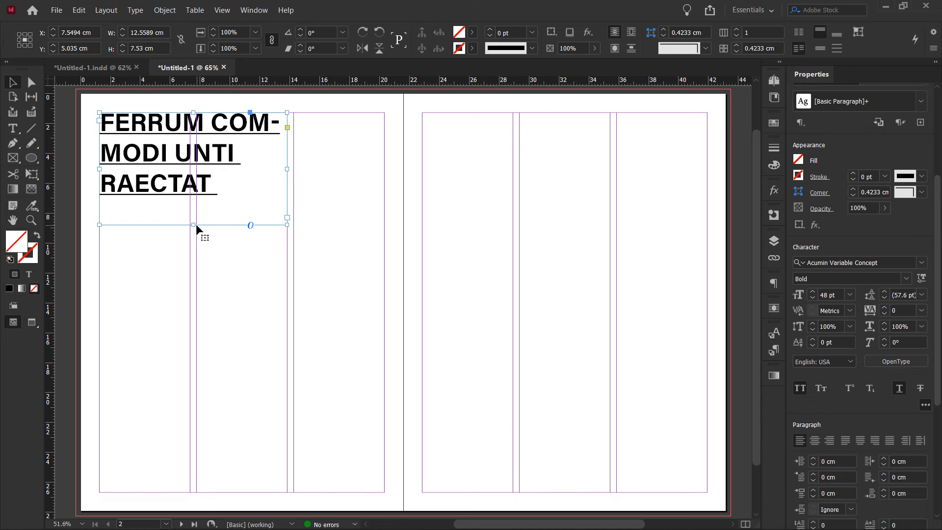
left_click_drag(194, 225, 194, 207)
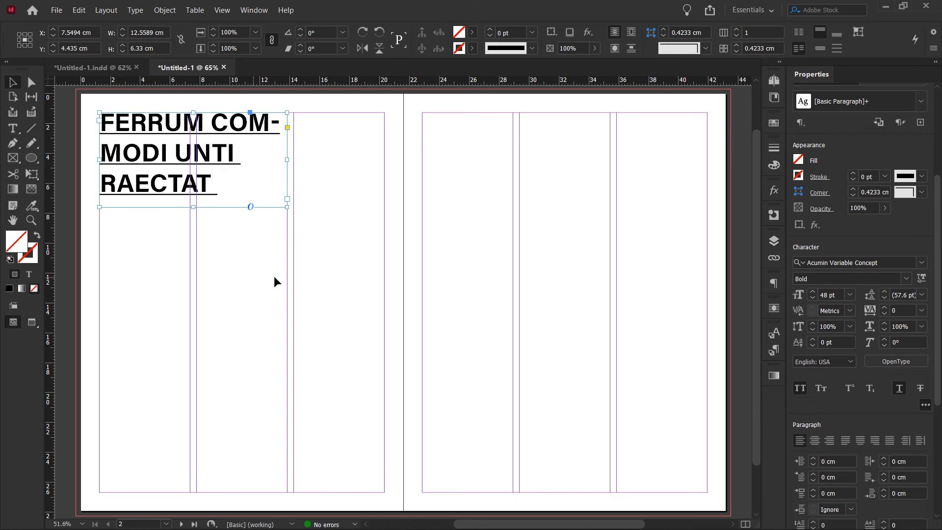
Step: Color the heading text with the C=100 M=0 Y=0 K=0 swatch and deselect the frame
left_click(798, 160)
left_click(771, 205)
left_click(763, 218)
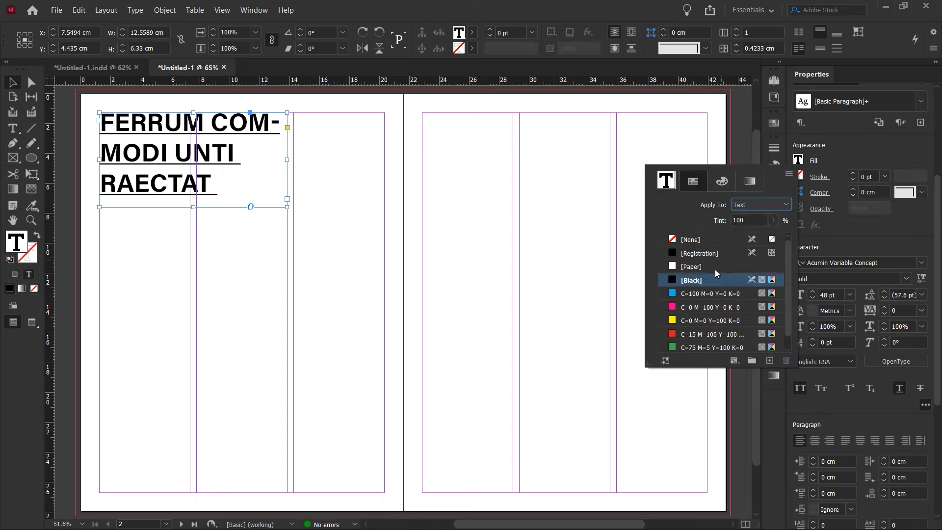
left_click(695, 293)
left_click(365, 281)
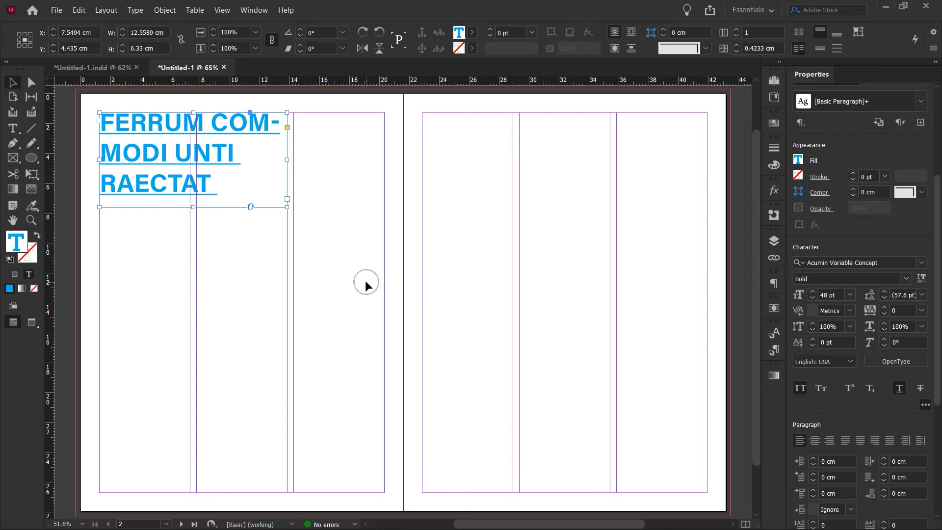
left_click(317, 267)
Step: Draw a two-column-wide text frame about 12.56 × 4.6 cm below the heading and fill it with 18 pt placeholder text
left_click(13, 129)
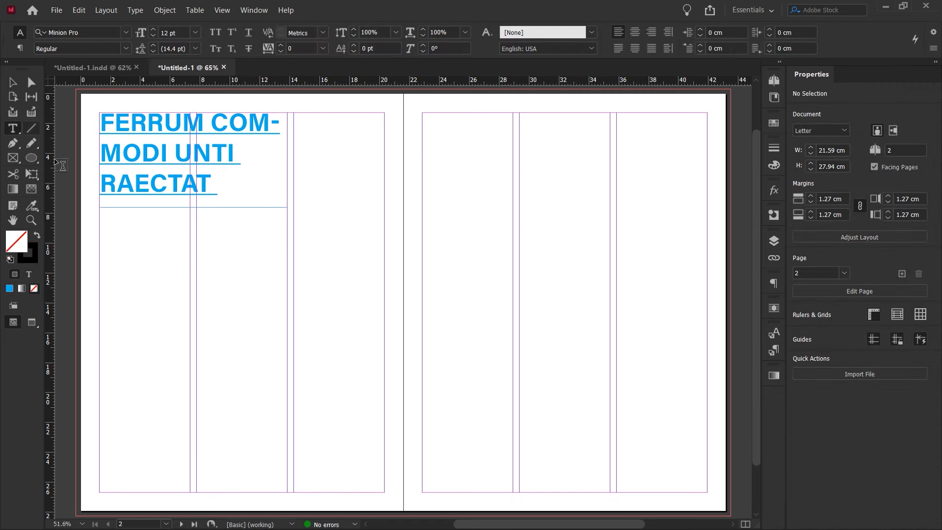
left_click_drag(99, 218, 289, 289)
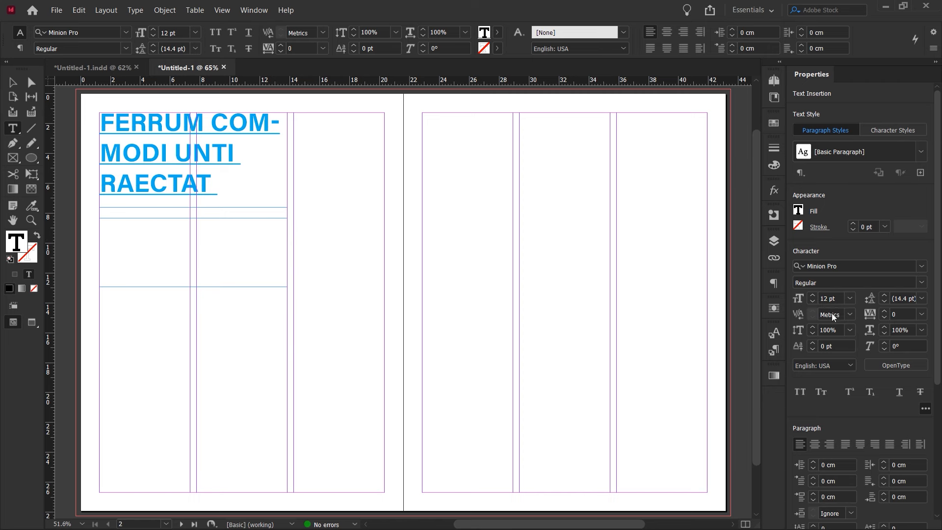
left_click(850, 299)
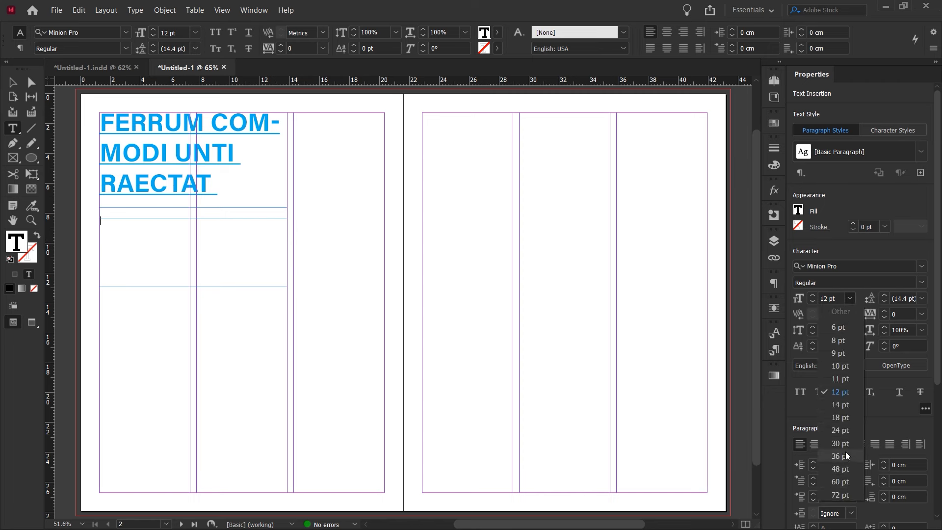
left_click(839, 417)
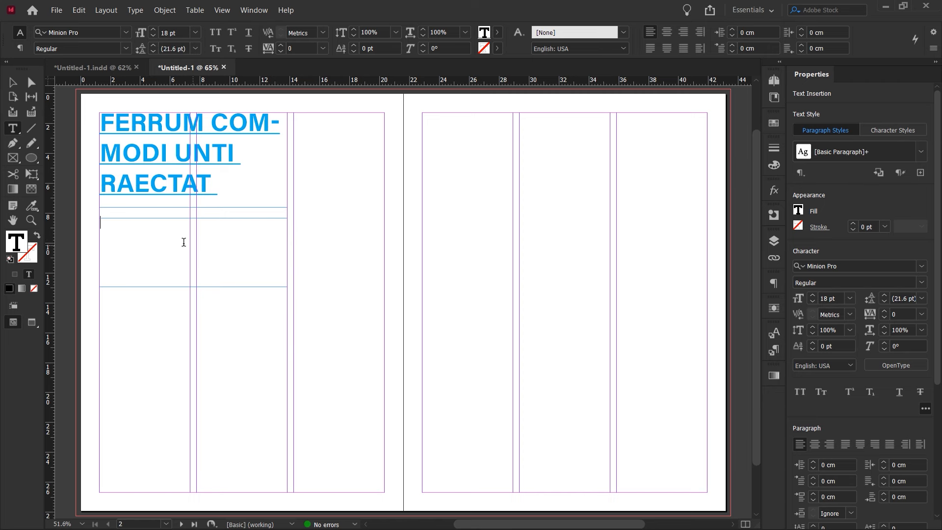
right_click(138, 233)
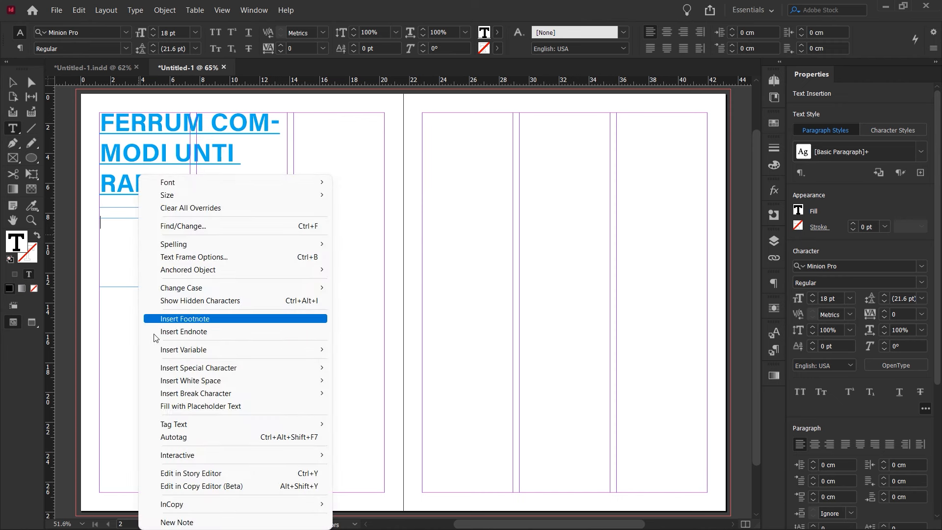
left_click(189, 401)
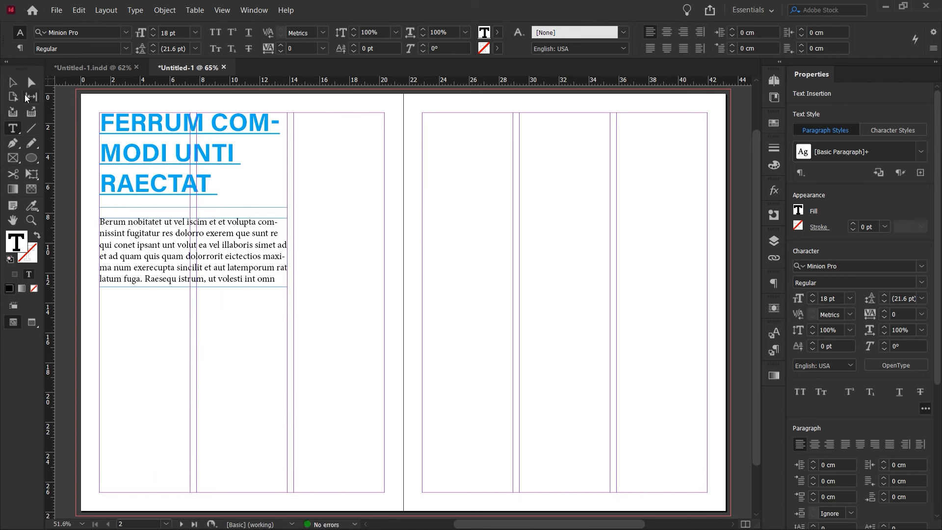
Step: Change the font of the text below the heading to Acumin Variable Concept
left_click(14, 84)
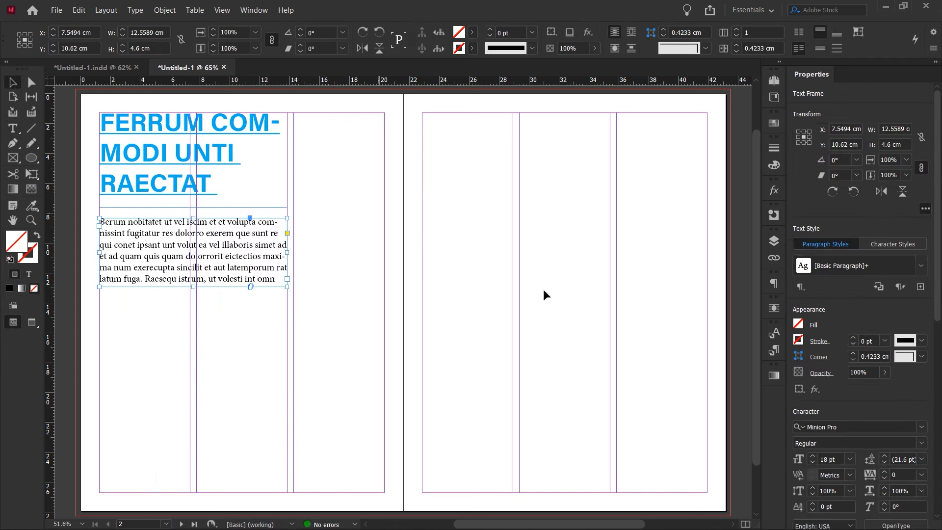
left_click(919, 428)
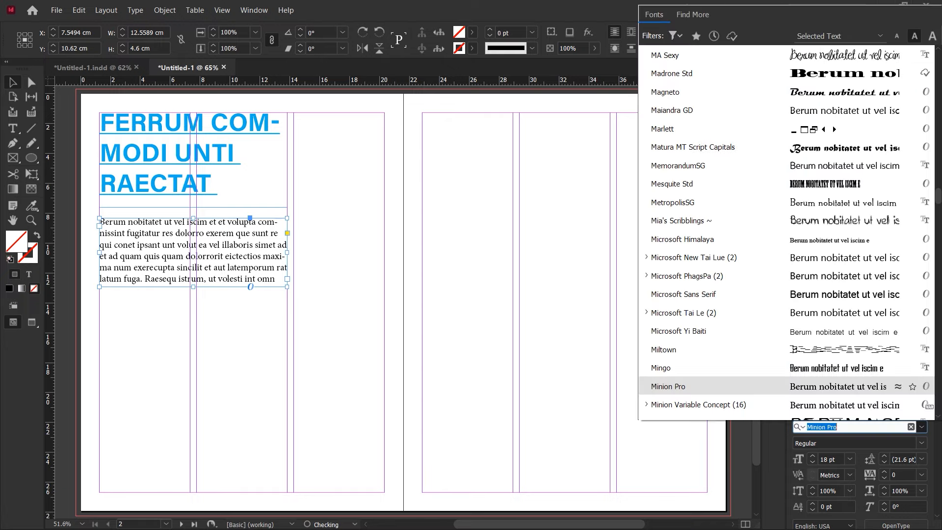
left_click_drag(938, 198, 936, 40)
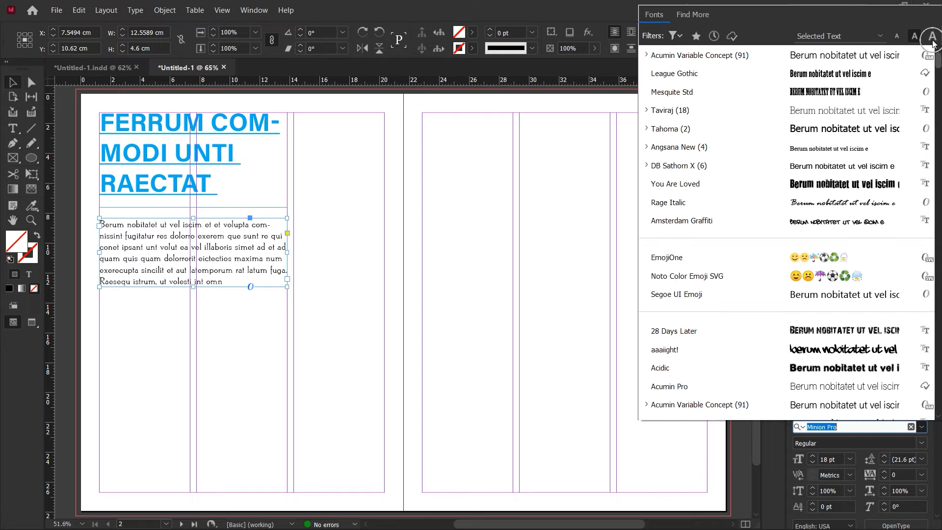
left_click(713, 57)
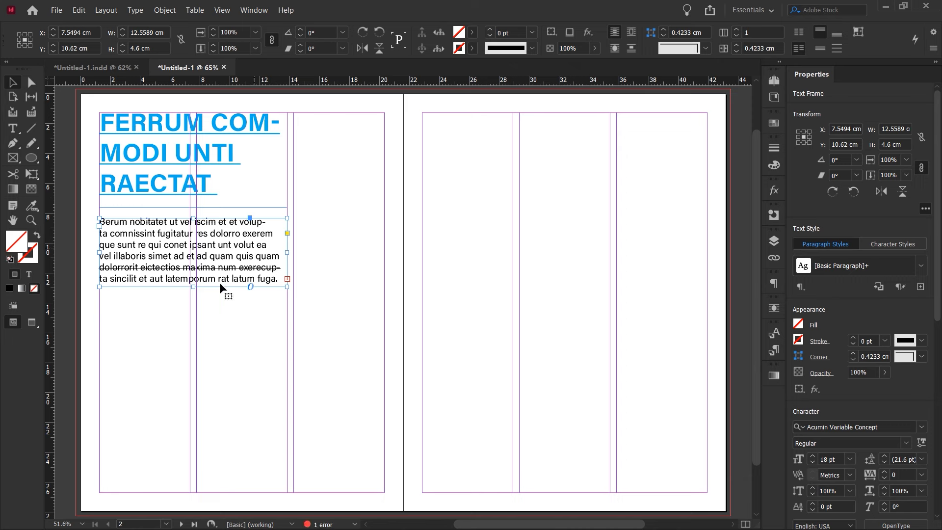
Step: Trim the introductory text so it ends with "eictectios." and fit its frame to about 3.95 cm tall
left_click_drag(194, 287, 193, 331)
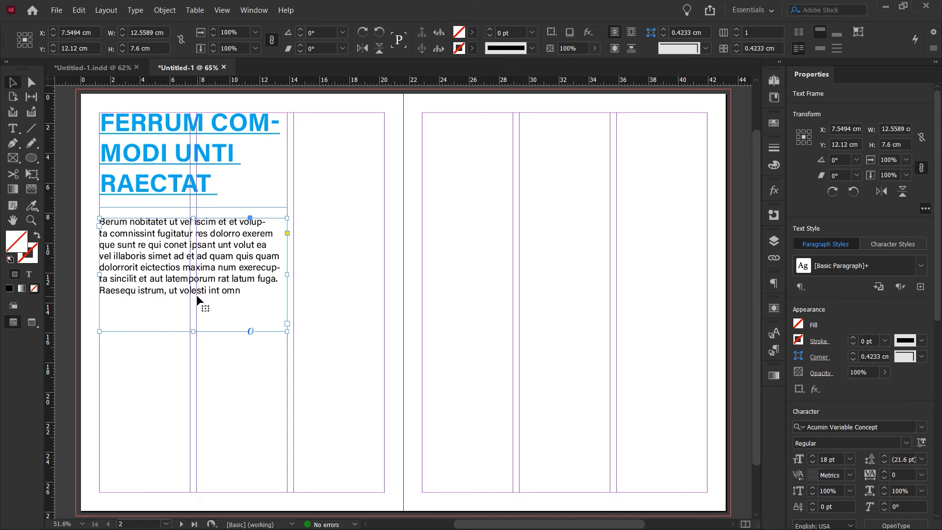
double_click(235, 295)
left_click_drag(240, 291, 190, 265)
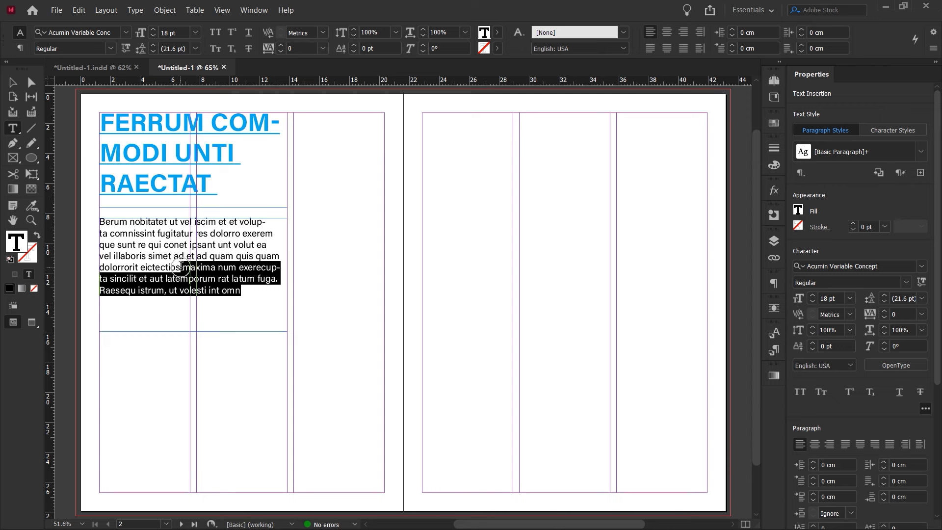
type(".")
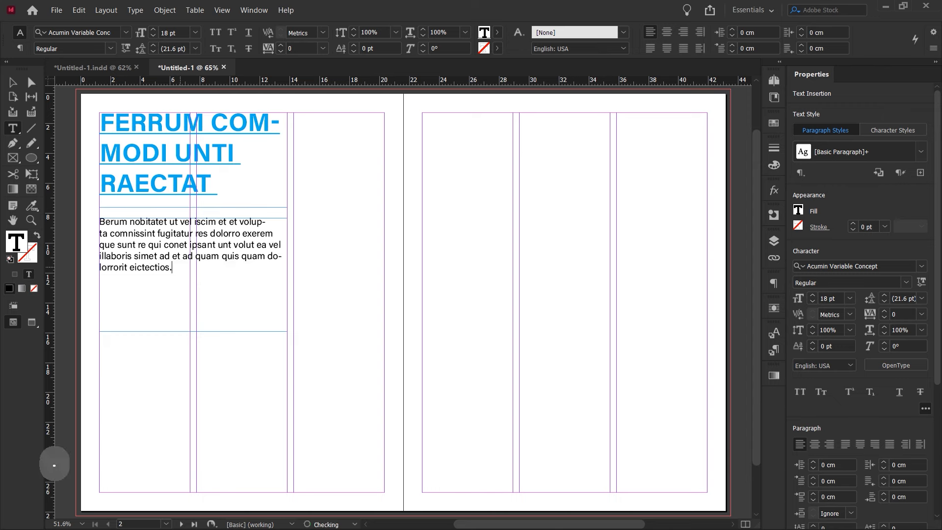
left_click(13, 83)
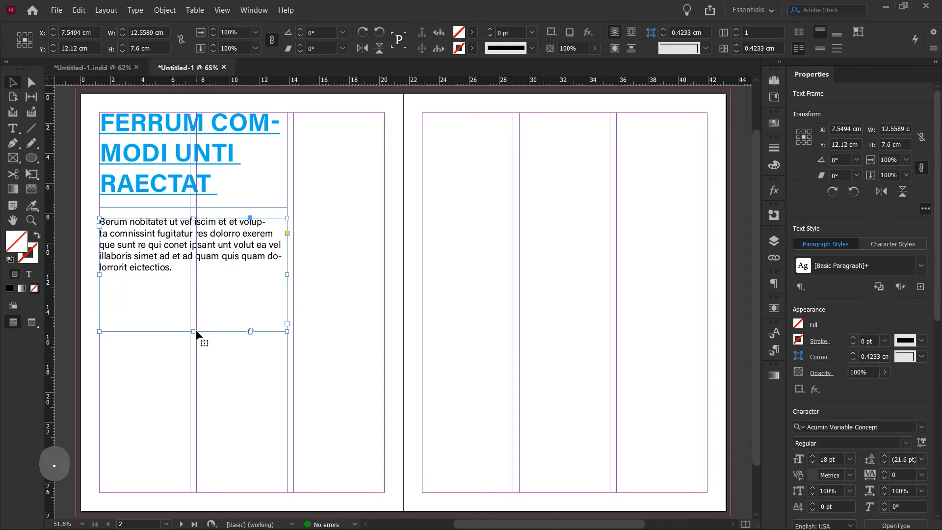
left_click_drag(195, 331, 191, 278)
left_click(232, 323)
Step: Draw a rectangle about 5.27 × 3.5 cm below the introductory text in the first column, with black fill and no stroke
key("space")
key("space")
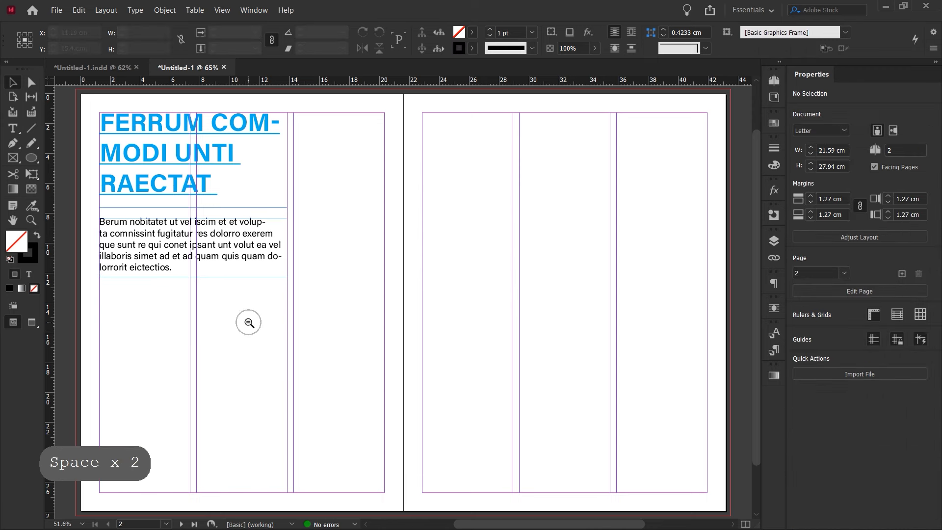
left_click(248, 323, "ctrl+alt")
left_click_drag(345, 292, 384, 222)
left_click_drag(332, 209, 331, 220)
left_click(400, 314)
key("ctrl+space")
left_click_drag(411, 322, 338, 298)
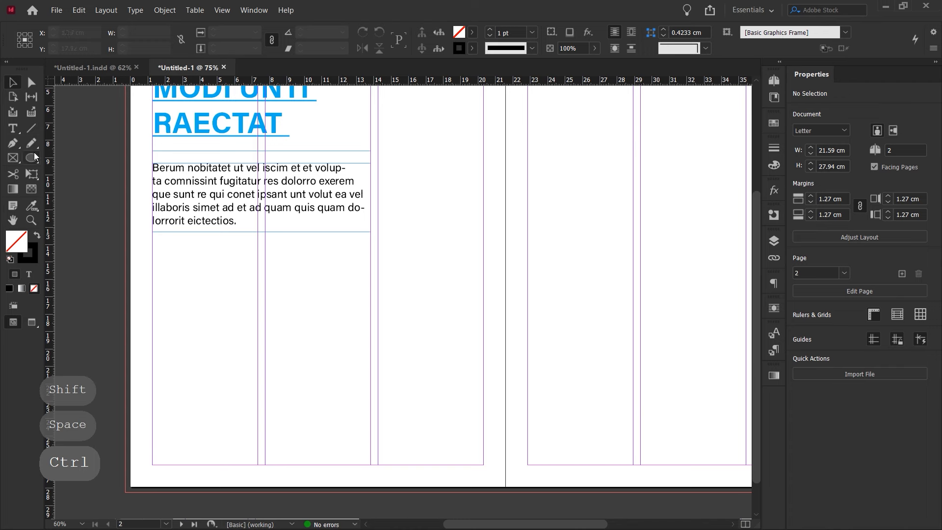
left_click_drag(32, 154, 74, 169)
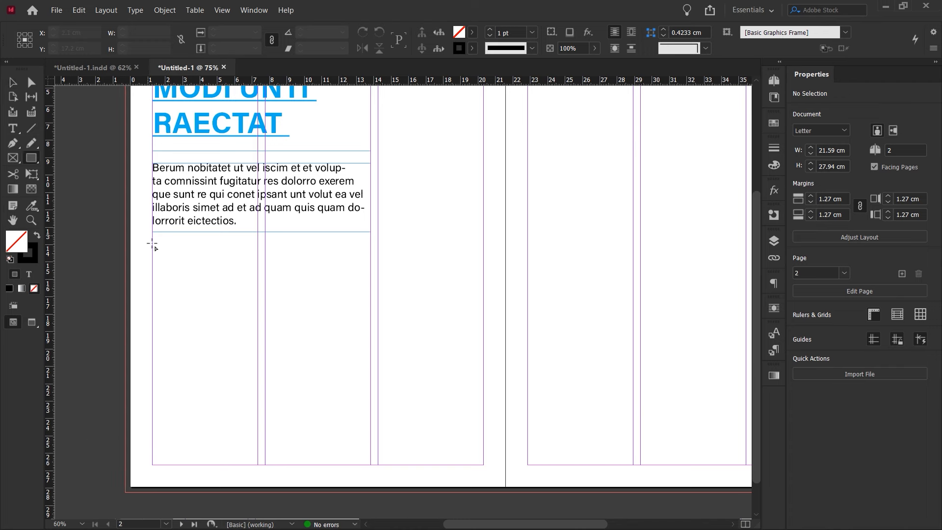
left_click_drag(154, 255, 243, 315)
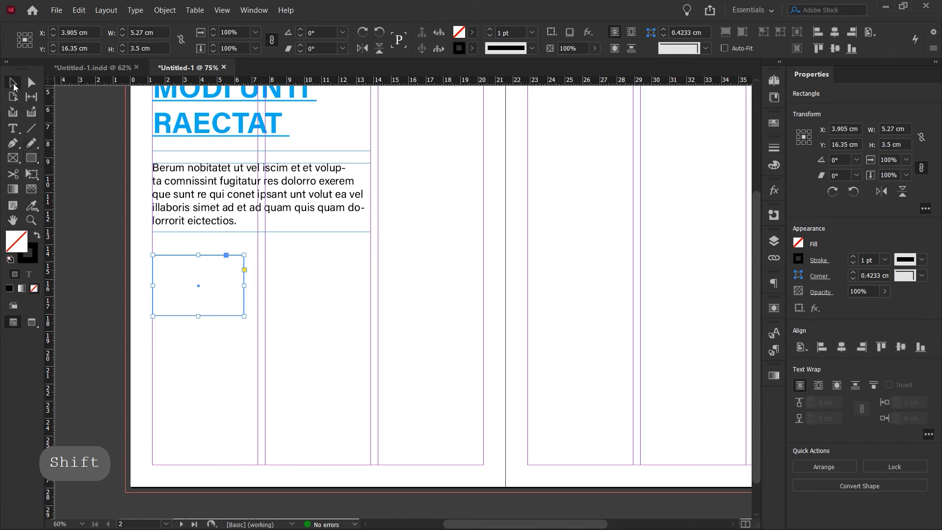
left_click(37, 235)
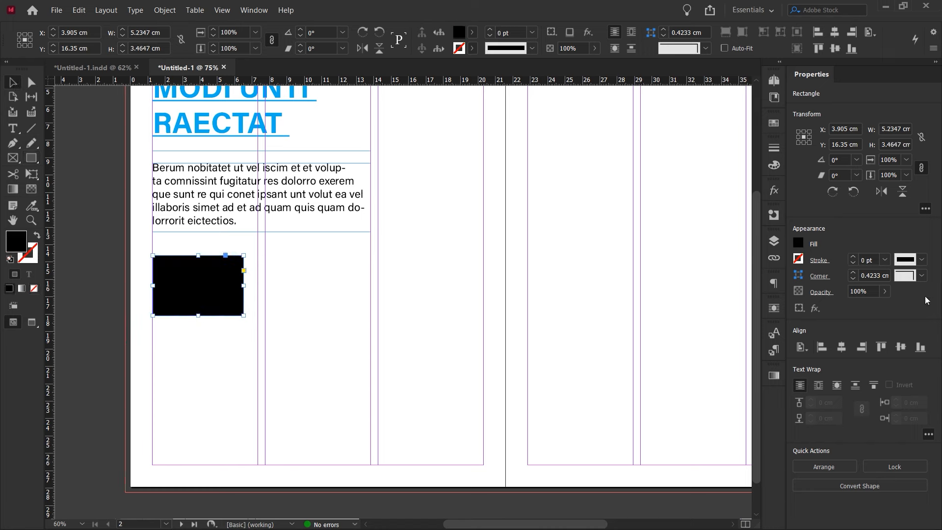
Step: Give the black rectangle rounded corners with a size of 0.5 cm
left_click(924, 277)
left_click(834, 350)
left_click(854, 271)
left_click(853, 278)
left_click(849, 276)
type("0")
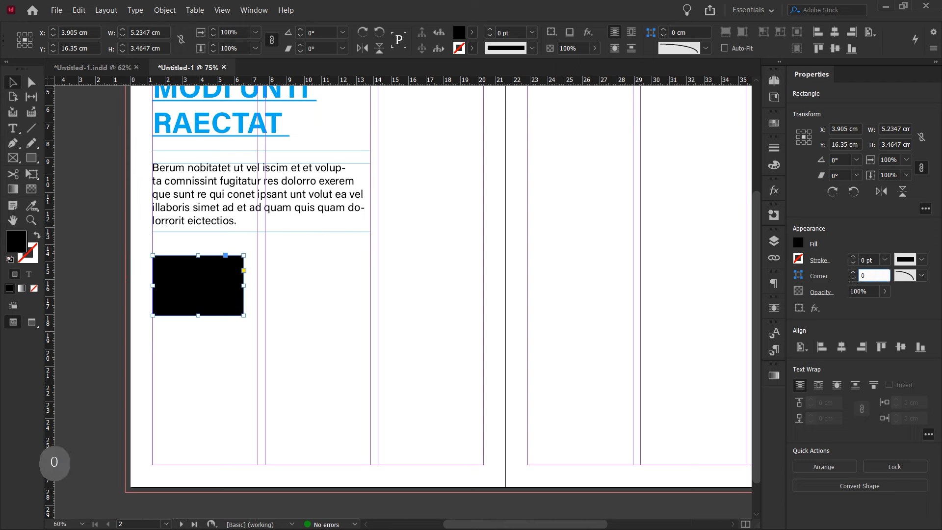
type(".5")
key("Return")
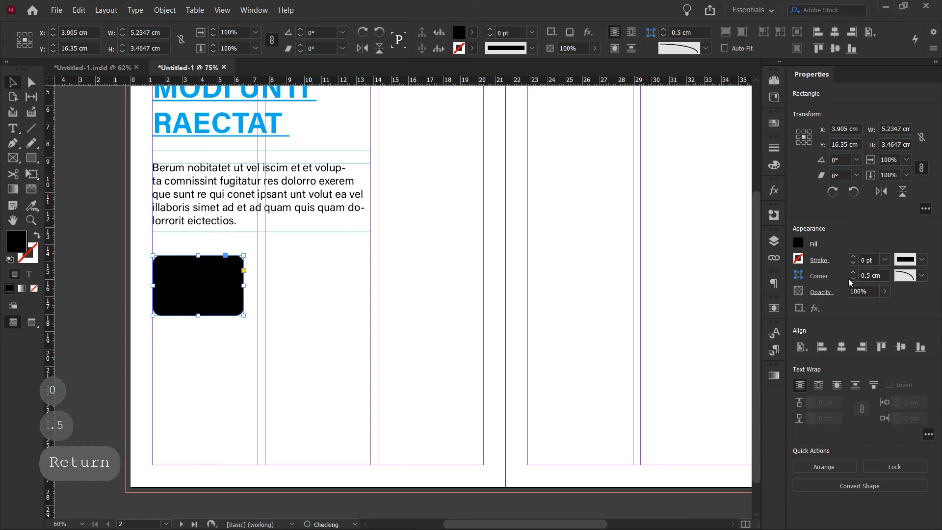
left_click(298, 285)
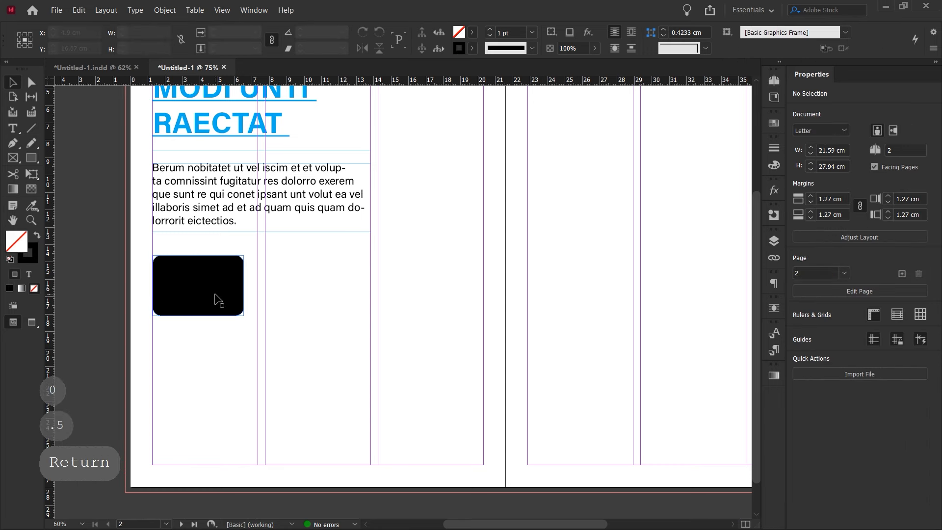
Step: Draw a text frame about 6.79 × 2.97 cm beside the rectangle and fill it with placeholder text in Acumin Variable Concept
left_click(13, 129)
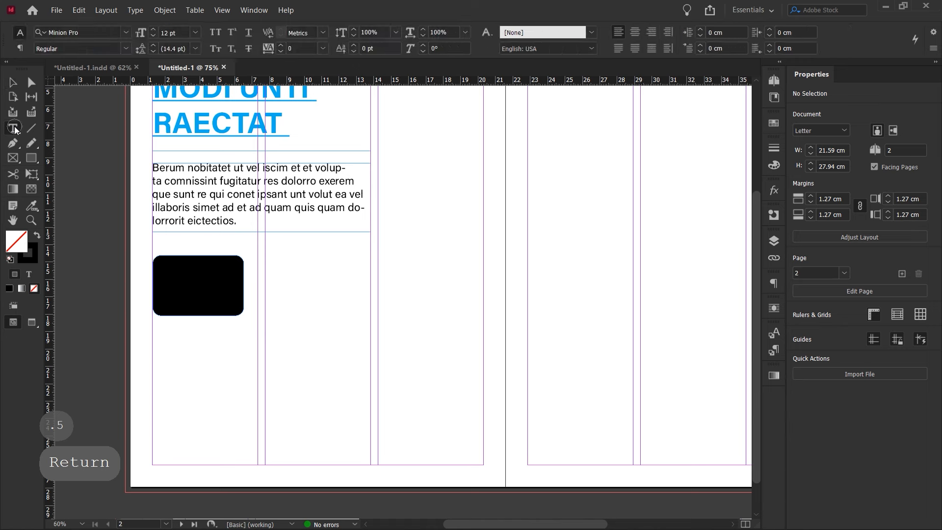
left_click_drag(253, 261, 371, 312)
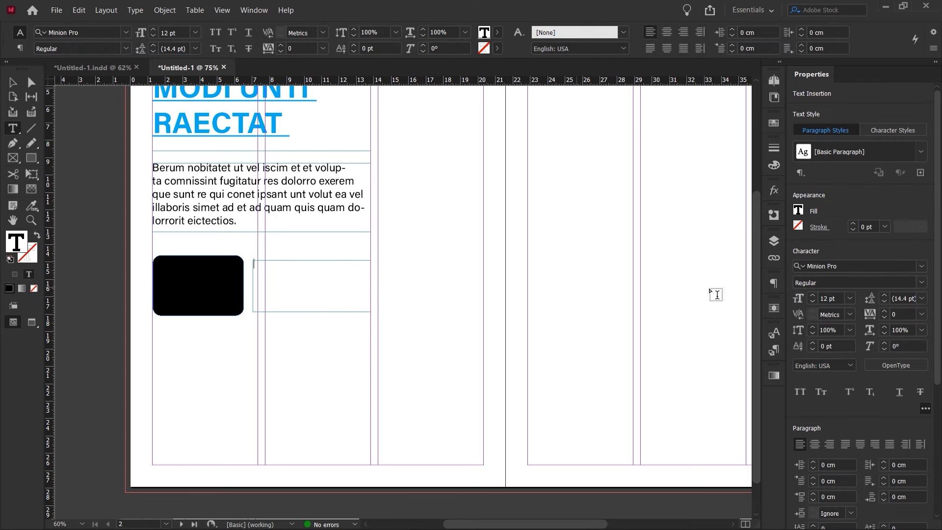
right_click(282, 274)
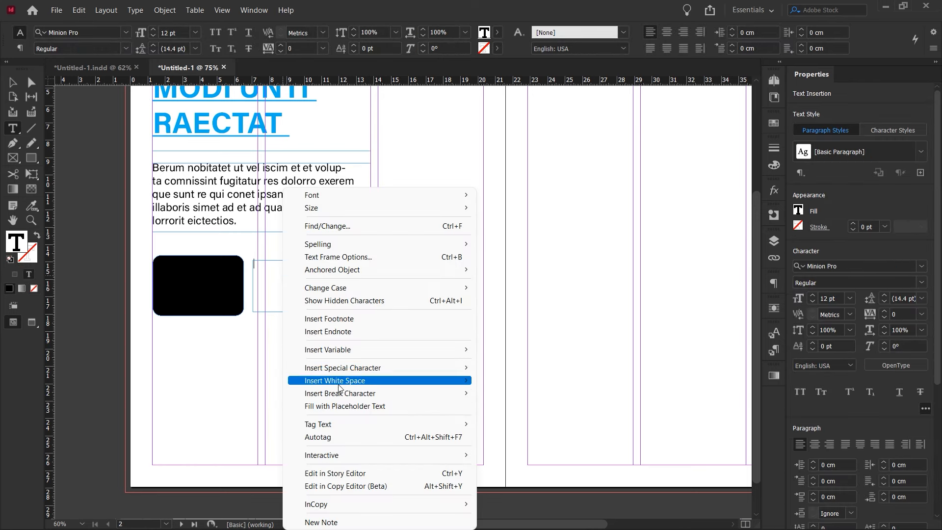
left_click(319, 406)
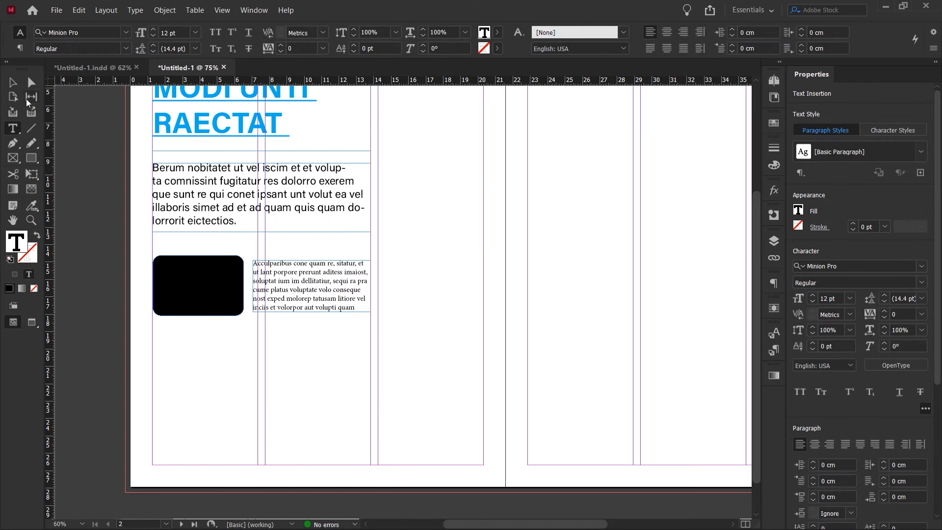
left_click(15, 84)
left_click(917, 431)
left_click_drag(937, 201, 935, 37)
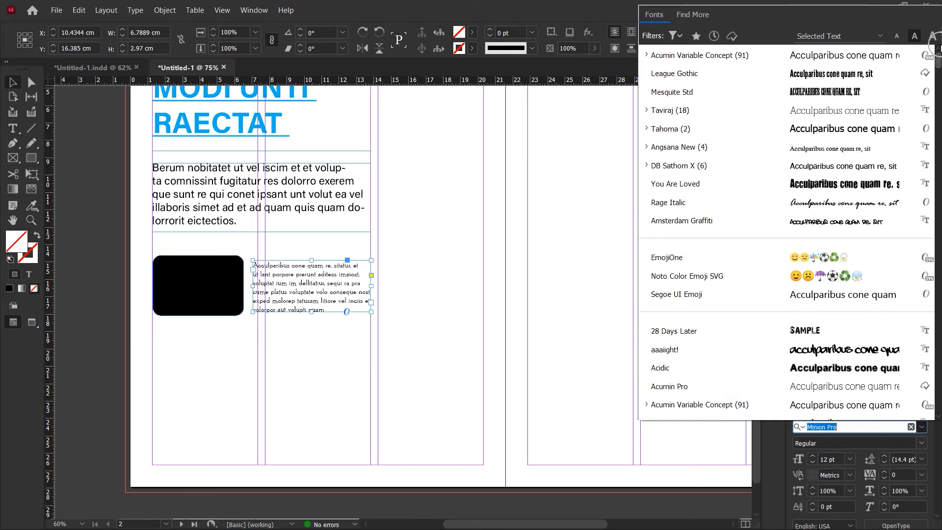
left_click(763, 55)
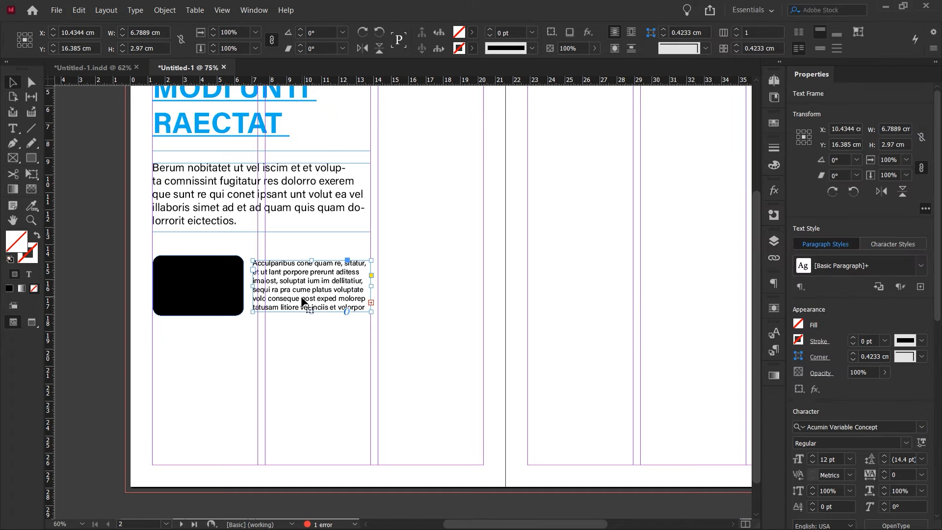
Step: Trim the placeholder text beside the rectangle so it ends with "conseque."
left_click(256, 295, "ctrl")
left_click(476, 308, "ctrl")
left_click_drag(455, 311, 541, 303)
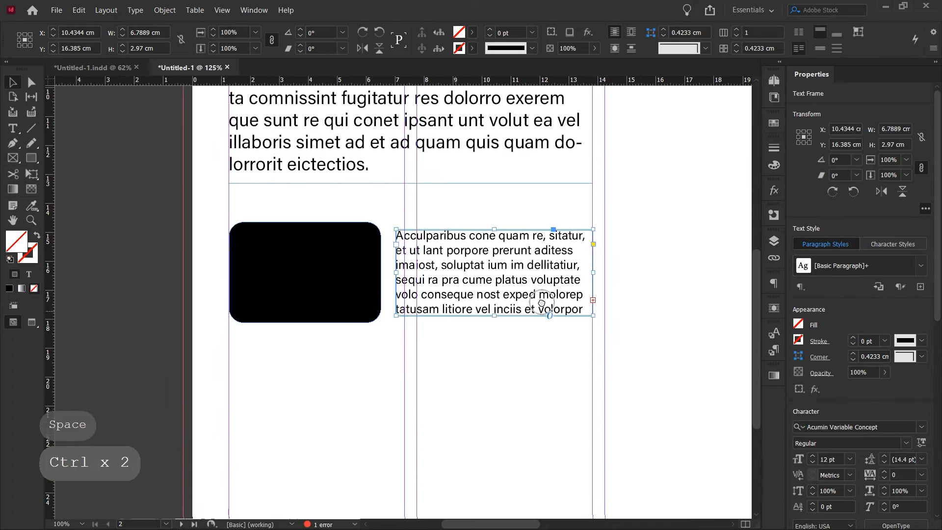
double_click(474, 294)
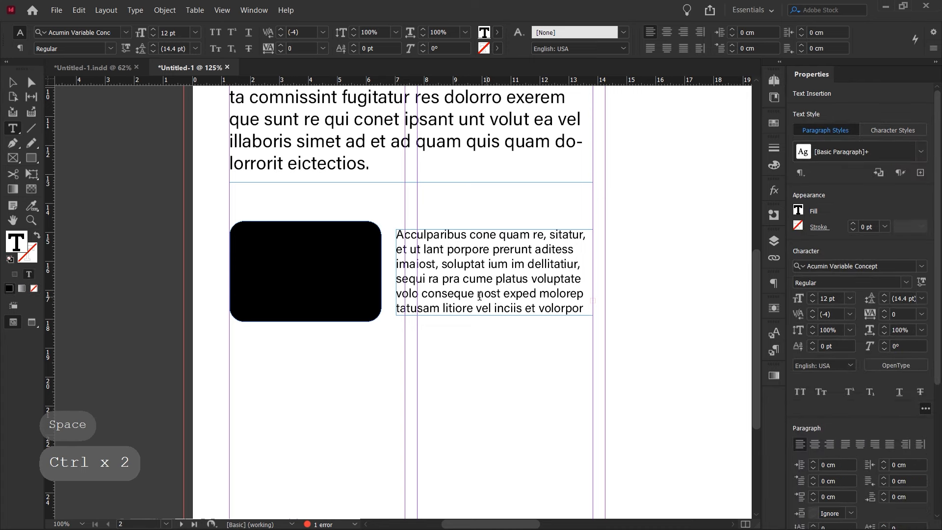
left_click_drag(474, 294, 594, 324)
key("BackSpace")
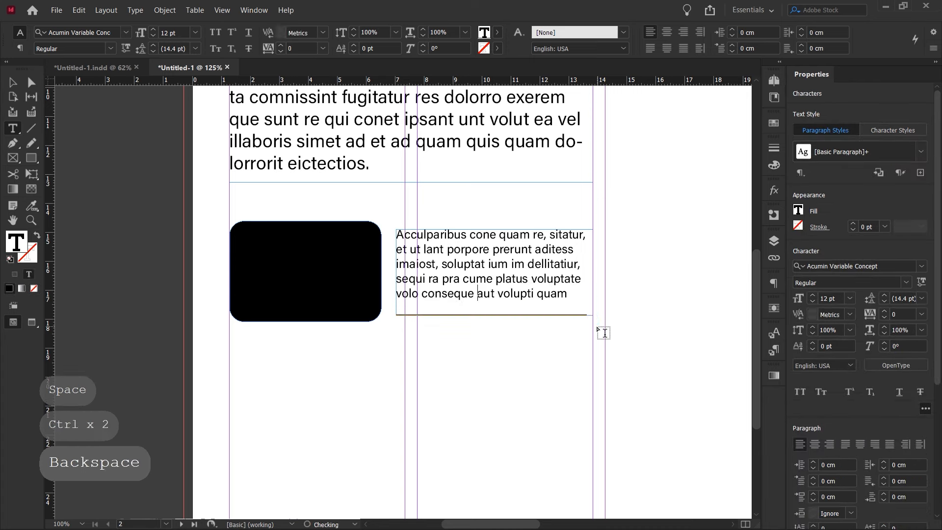
left_click_drag(476, 293, 571, 294)
type(".")
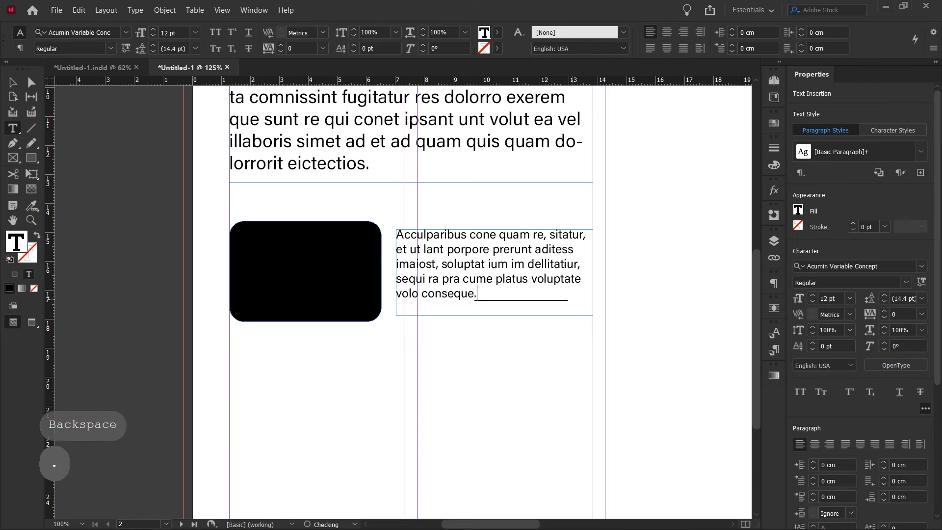
Step: Shorten the caption frame to fit its five lines and center it vertically beside the black rectangle
left_click(24, 86)
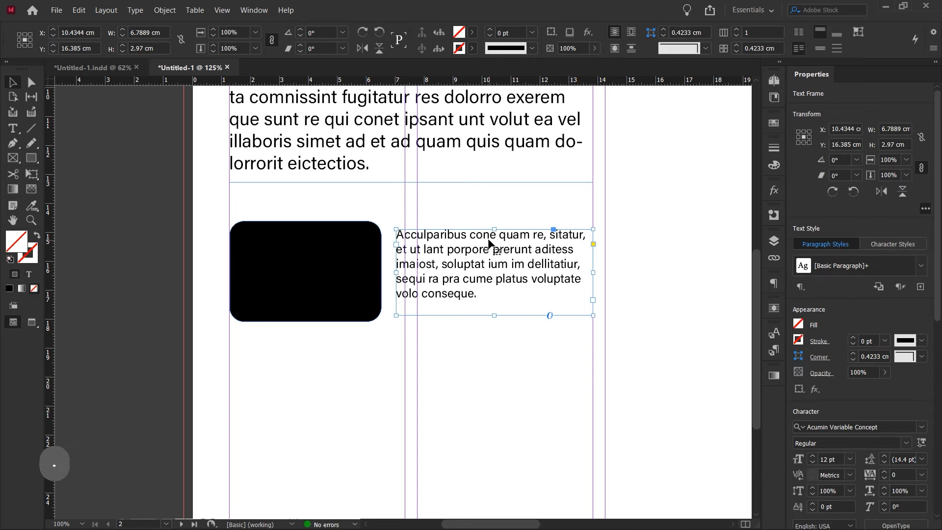
left_click_drag(494, 229, 494, 238)
left_click_drag(494, 315, 500, 279)
left_click(503, 346)
Step: Copy the rectangle with its text frame, paste the pair and align it directly below the original
left_click(437, 352, "ctrl+alt")
left_click_drag(439, 334, 319, 220)
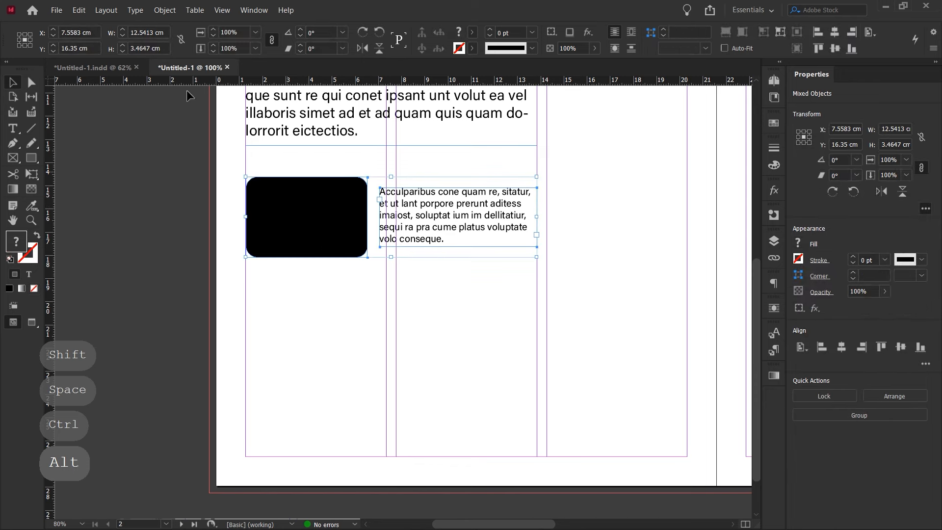
left_click(78, 10)
left_click(93, 69)
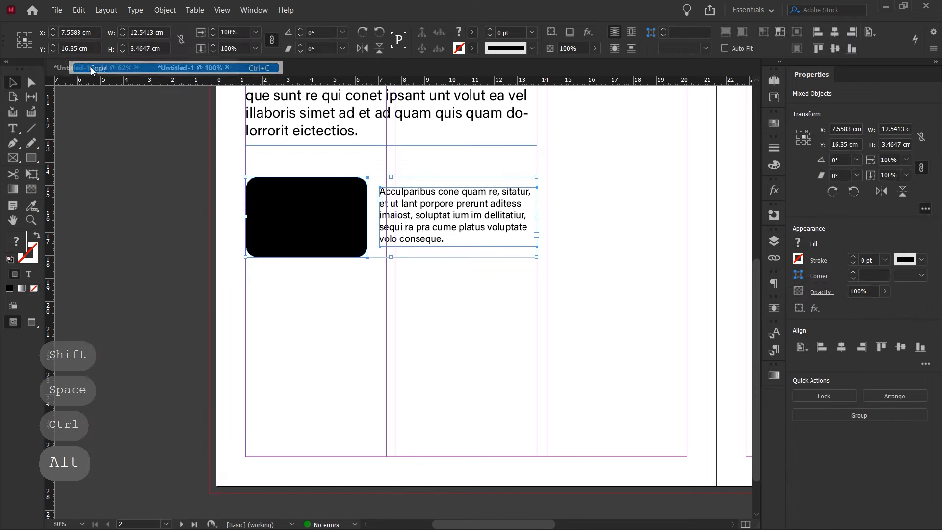
left_click(74, 11)
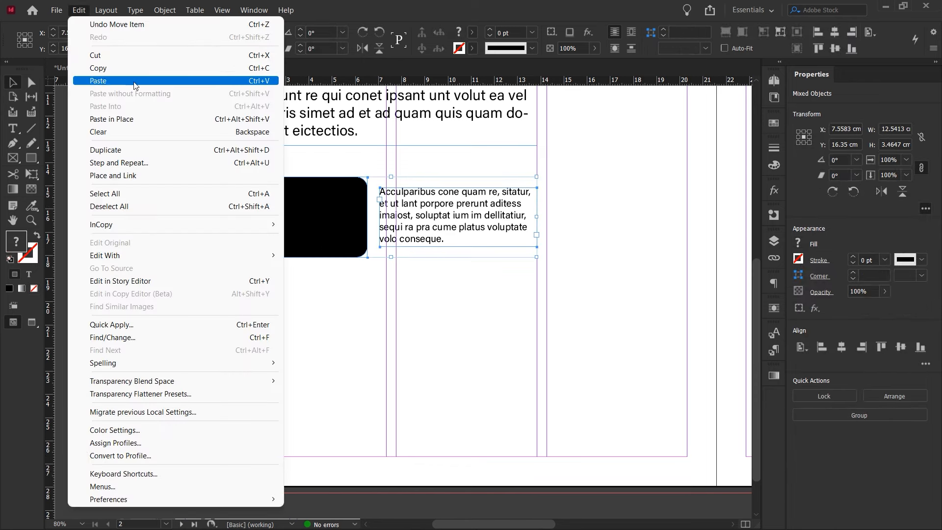
left_click(93, 81)
mouse_move(311, 294)
left_mouse_down()
mouse_move(292, 298)
mouse_move(305, 304)
left_mouse_up()
Step: Paste a third rectangle-and-text pair and place it below the second with matching spacing
left_click(79, 10)
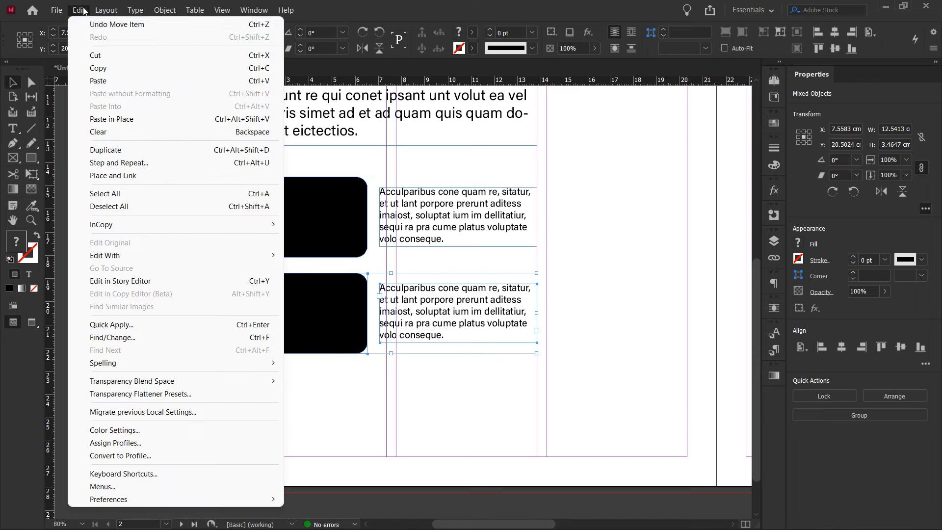
left_click(127, 81)
left_click_drag(315, 273, 323, 400)
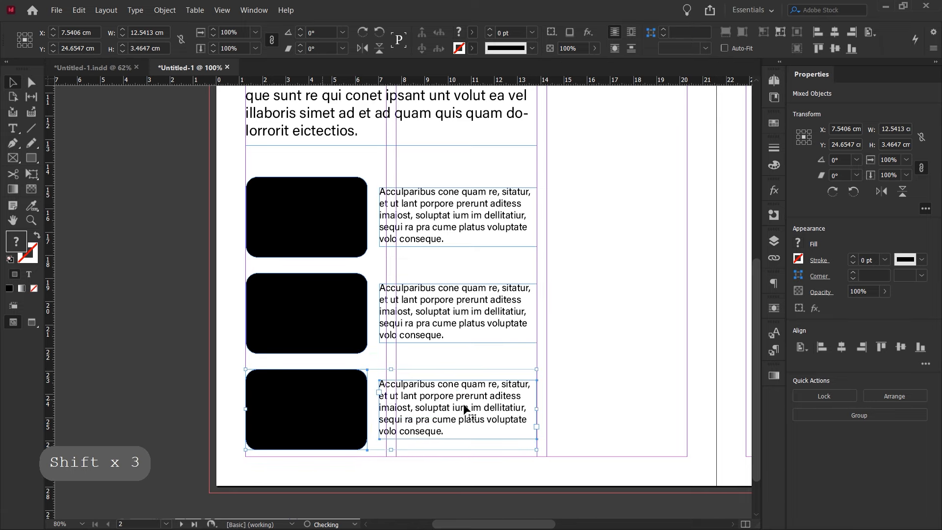
left_click(582, 393)
Step: Fill all three rounded rectangles with the C=100 M=0 Y=0 K=0 swatch and deselect them
left_click(523, 398, "ctrl+alt")
left_click_drag(501, 491, 313, 314)
left_click_drag(236, 286, 301, 449)
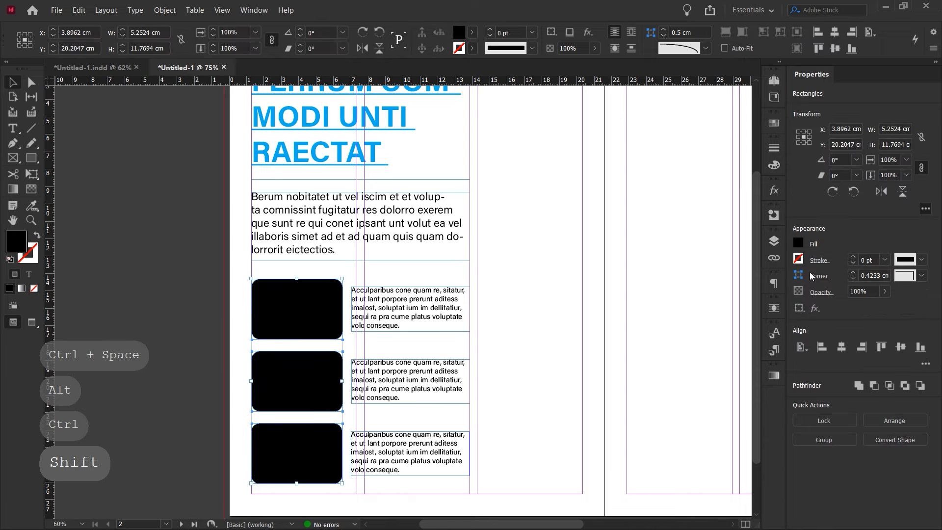
left_click(799, 243)
left_click(688, 379)
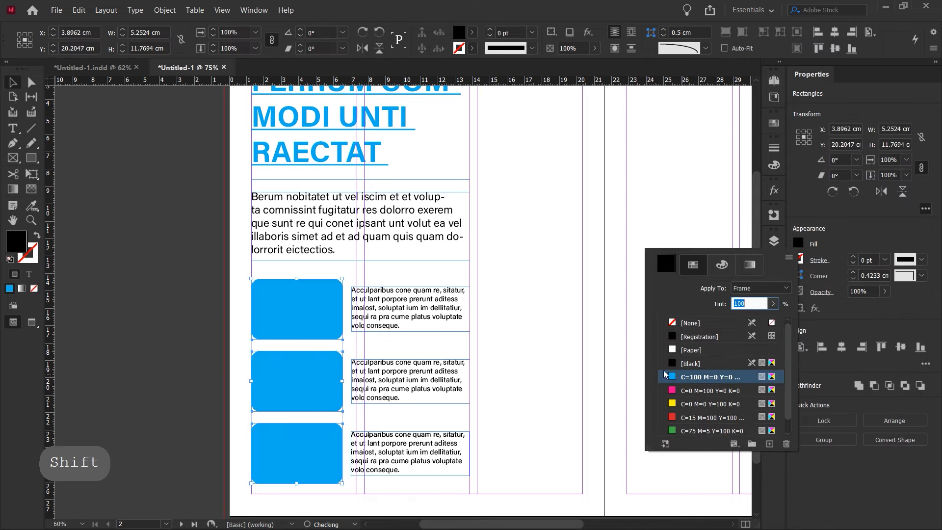
left_click(543, 303)
Step: Preview the spread without guides and frame edges, and return to the normal view to examine the layout
left_click(444, 284, "ctrl+alt")
left_click_drag(517, 303, 415, 301)
key("w")
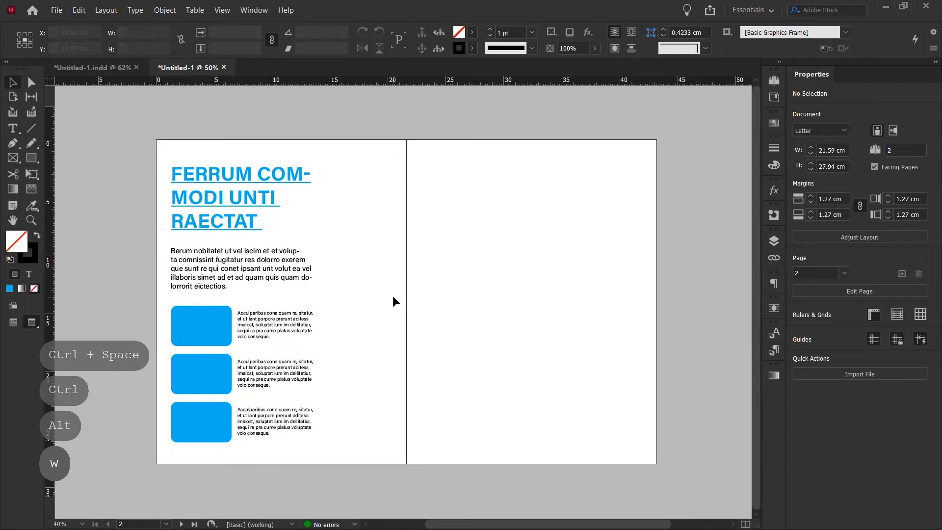
key("w")
left_click(350, 334, "ctrl")
left_click_drag(396, 354, 294, 378)
left_click(382, 322, "ctrl+alt")
left_click_drag(411, 322, 385, 324)
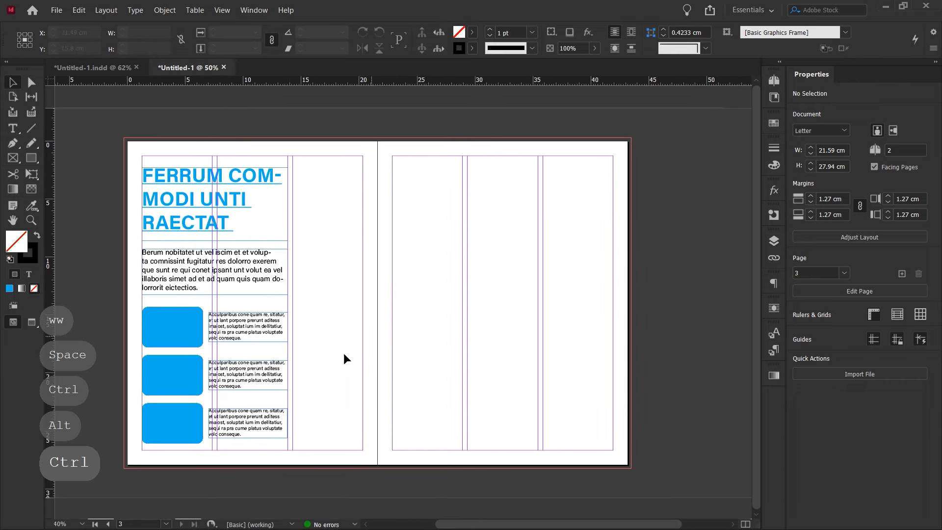
Step: Delete the lower two rectangle-and-text pairs
left_click(208, 407, "ctrl")
left_click(413, 319, "ctrl")
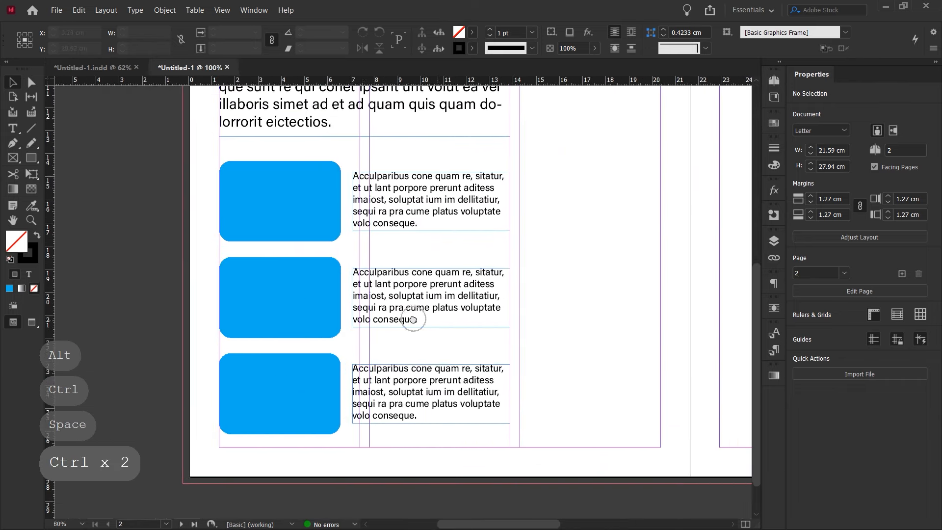
left_click_drag(421, 452, 278, 307)
key("Delete")
Step: Shorten the remaining blue rectangle at its upper and lower edges and move it with its text further down the page
left_click(266, 200)
left_click_drag(279, 241, 278, 230)
left_click_drag(280, 162, 280, 169)
left_click_drag(416, 258, 280, 317)
left_click(303, 284)
left_click(328, 351)
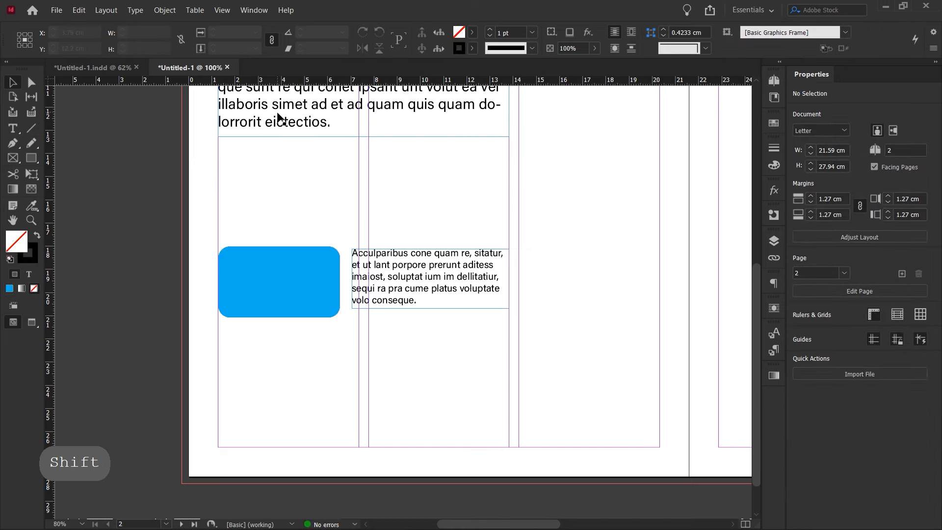
Step: Duplicate the introductory text frame into the gap directly above the blue rectangle
left_click_drag(282, 123, 283, 228)
key("alt")
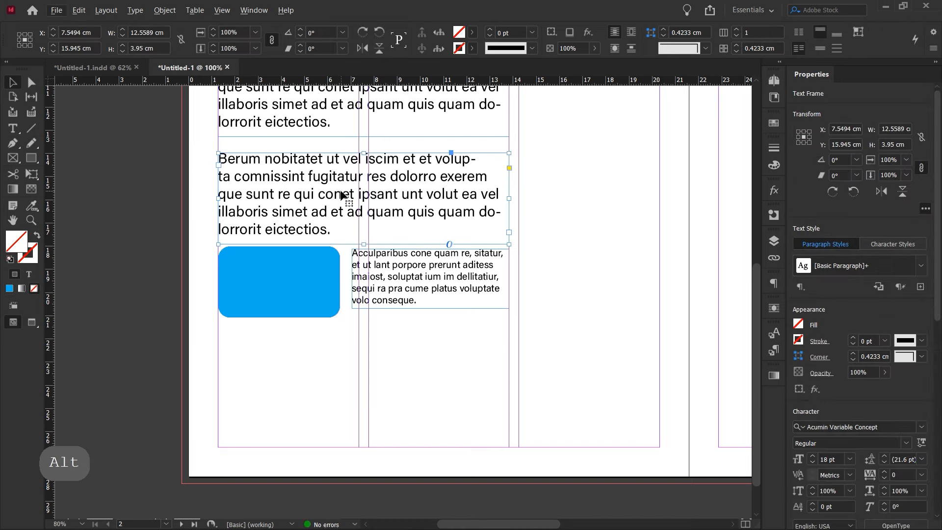
Step: Set the duplicated text frame to Bold and replace its contents with new placeholder text
left_click(905, 443)
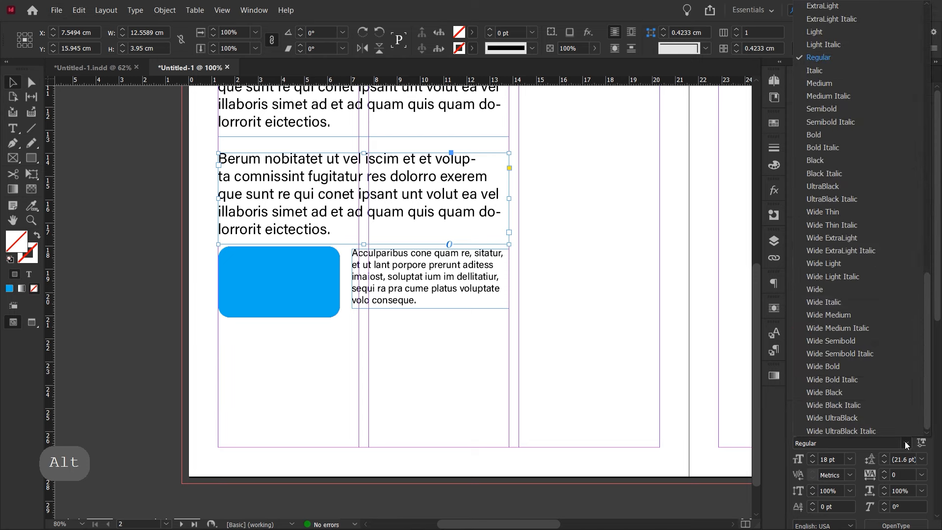
left_click(856, 135)
double_click(365, 188)
left_click_drag(401, 229, 191, 156)
key("BackSpace")
right_click(248, 168)
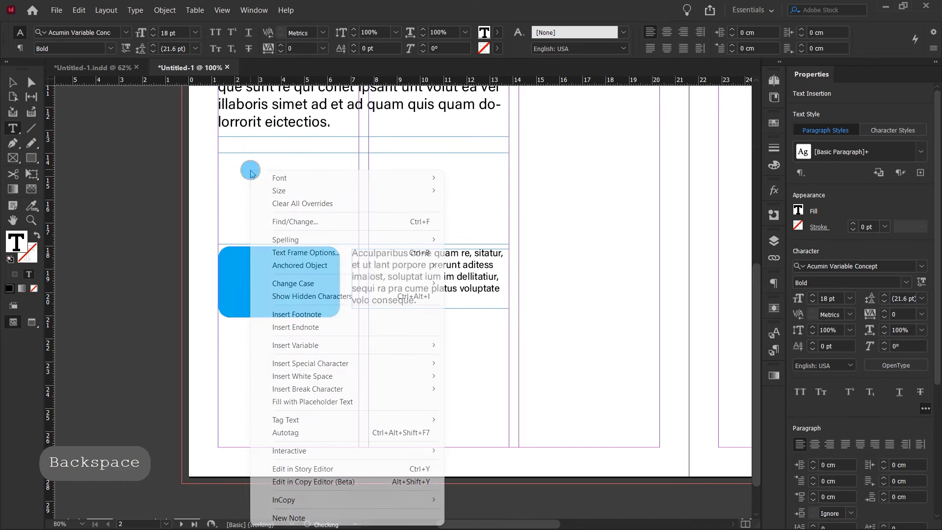
left_click(300, 401)
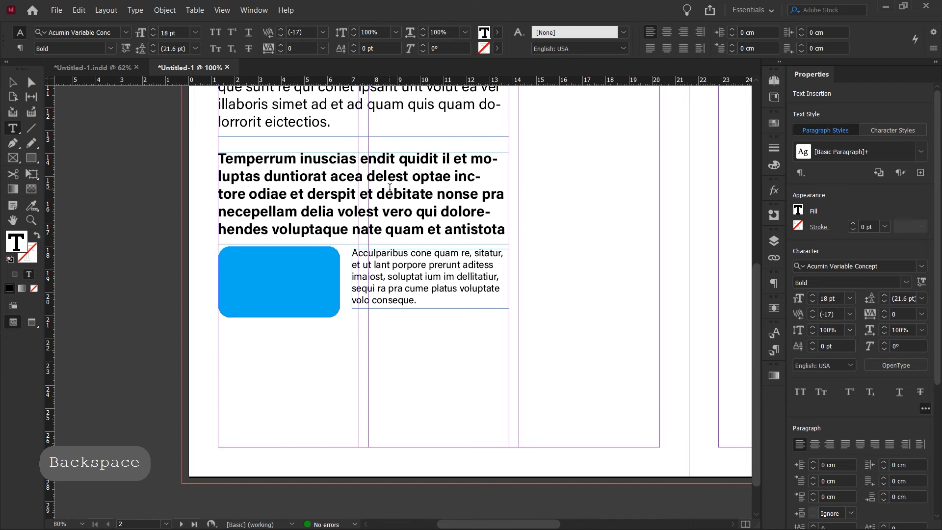
Step: End the bold text after "delest" with a period, and shorten its frame to about 1.65 cm high midway above the blue rectangle
left_click_drag(409, 176, 525, 242)
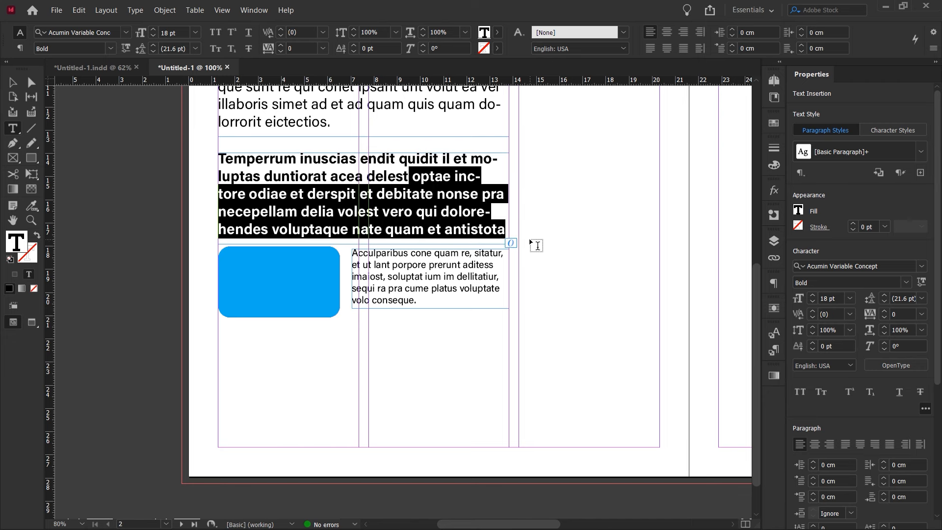
key("BackSpace")
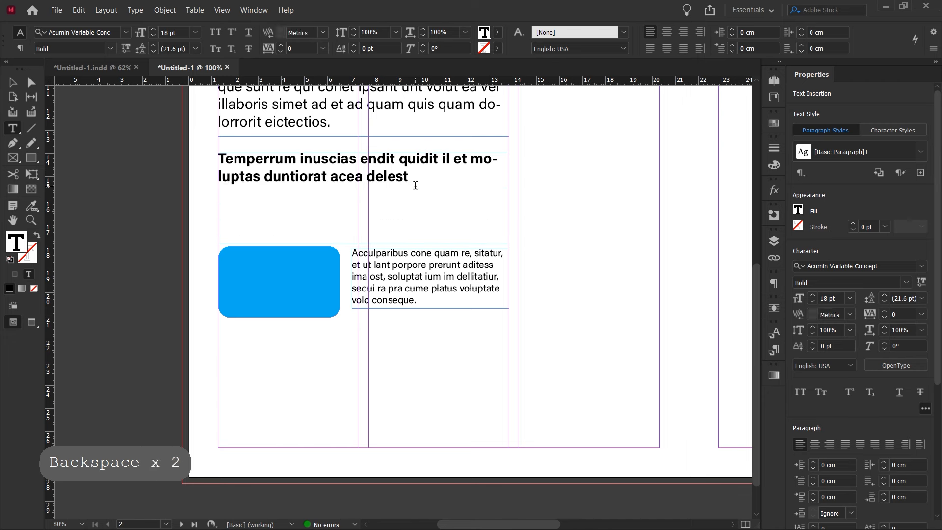
type(".")
left_click(13, 83)
left_click_drag(363, 243, 360, 208)
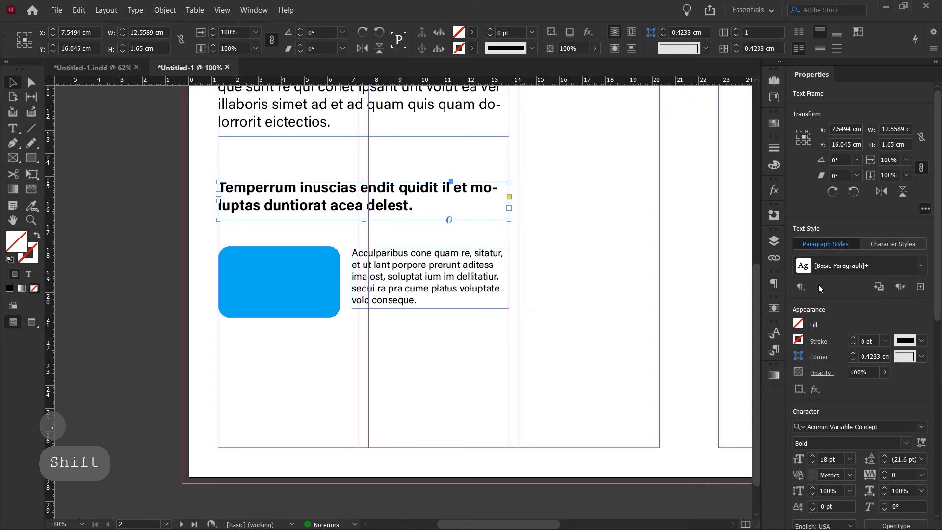
Step: Color the bold subheading text C=100 M=0 Y=0 K=0 and move its frame slightly up
left_click(798, 325)
left_click(750, 155)
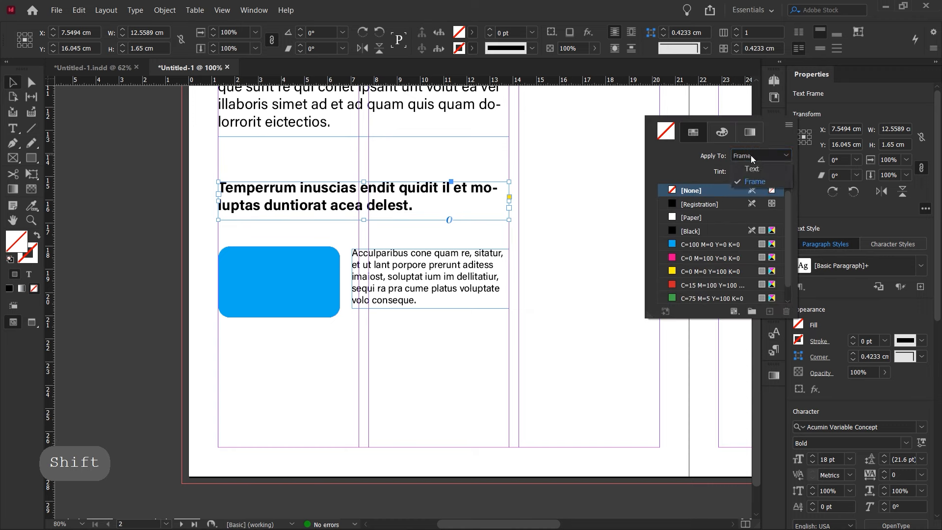
left_click(770, 184)
left_click(692, 243)
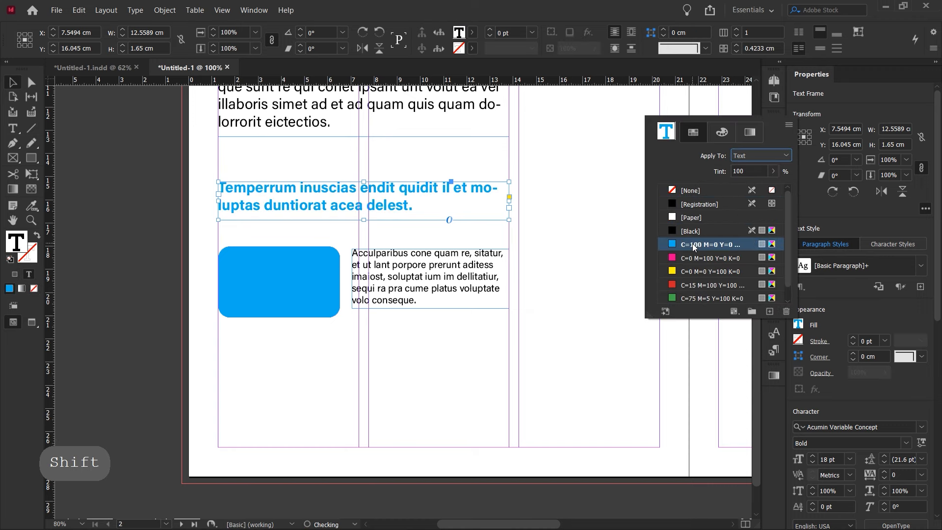
left_click_drag(363, 220, 362, 195)
Step: Move the blue rectangle and its caption up together to sit just beneath the cyan subheading
left_click_drag(306, 232, 372, 273)
mouse_move(382, 274)
left_mouse_down()
mouse_move(380, 246)
mouse_move(393, 265)
left_mouse_up()
left_click(394, 298)
left_click(409, 311)
left_click_drag(421, 305, 304, 266)
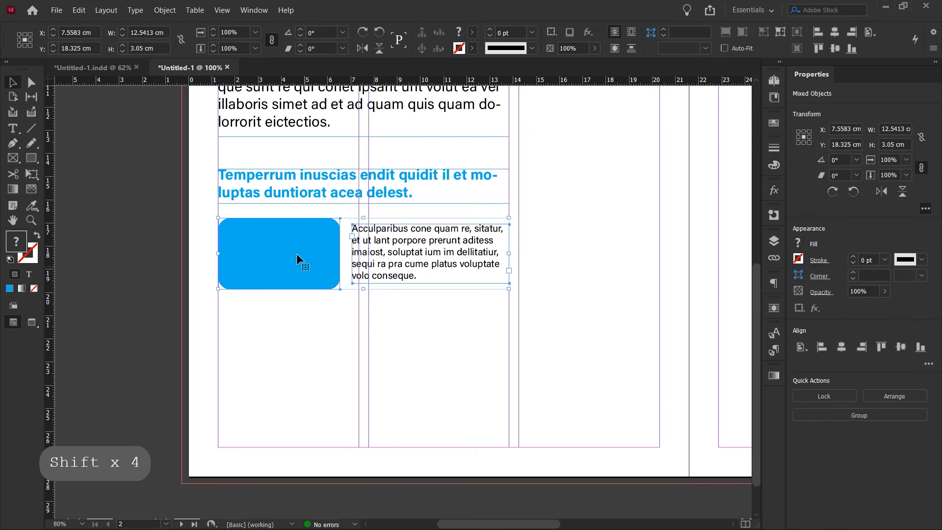
Step: Copy the rectangle-and-caption pair and paste it directly below the first, aligned to the same column edge
left_click(79, 10)
left_click(83, 65)
left_click(79, 12)
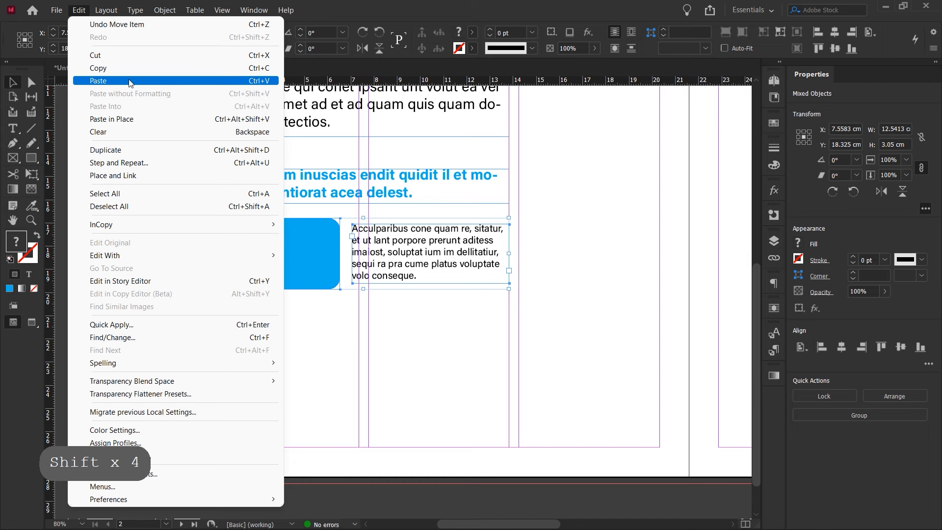
left_click(130, 81)
left_click_drag(319, 294, 292, 353)
key("alt")
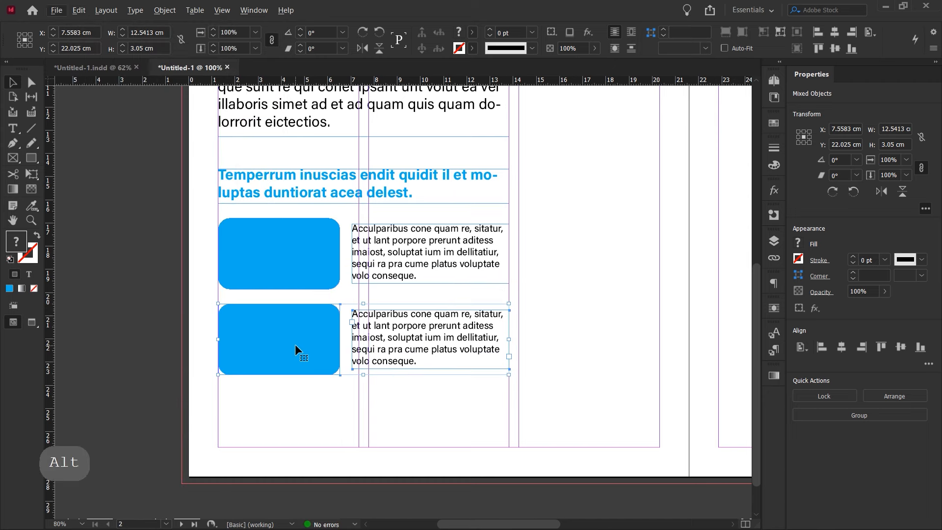
Step: Duplicate the lower rectangle-and-caption pair as a third row and shift all three pairs up to end at the bottom margin
left_click_drag(295, 348, 296, 434)
left_click_drag(543, 439, 280, 275)
left_click_drag(310, 395, 310, 382)
Step: Nudge the cyan subheading slightly up to even out the spacing between the introductory text and the image rows
left_click(581, 287)
left_click_drag(453, 180, 454, 168)
left_click(569, 242)
left_click(442, 241, "ctrl+alt")
left_click_drag(511, 287, 495, 397)
left_click_drag(384, 293, 383, 289)
left_click(497, 303)
scroll(500, 302, "down", 3)
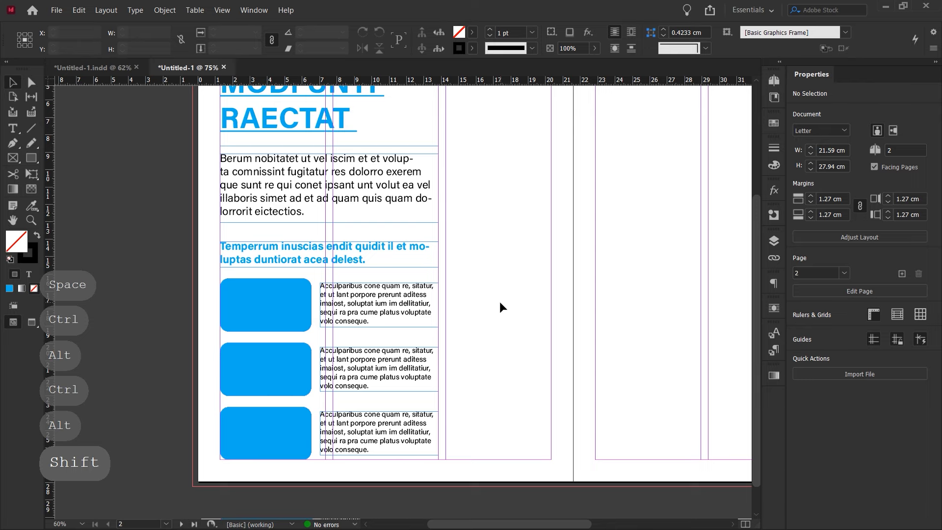
Step: Preview the whole spread without guides and frame edges, and return to the normal view
key("w")
left_click(468, 308, "ctrl+alt")
left_click_drag(468, 308, 356, 300)
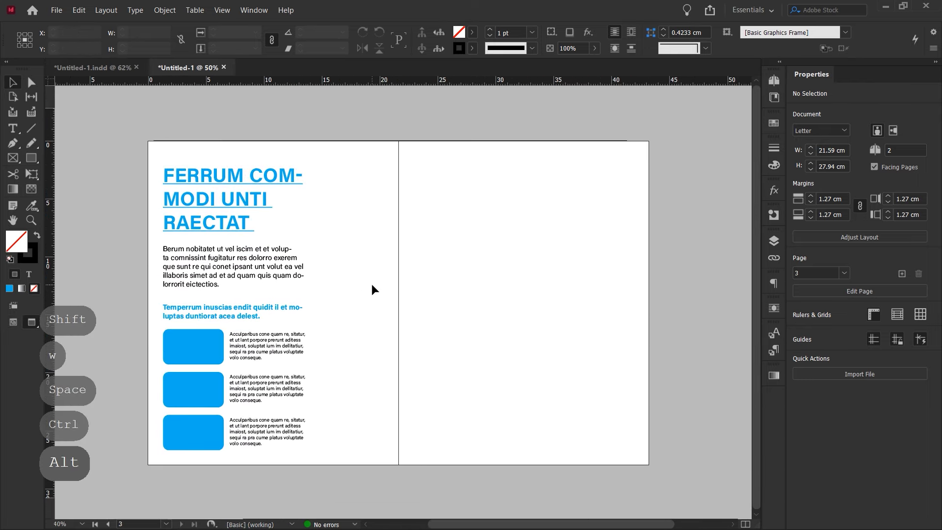
key("w")
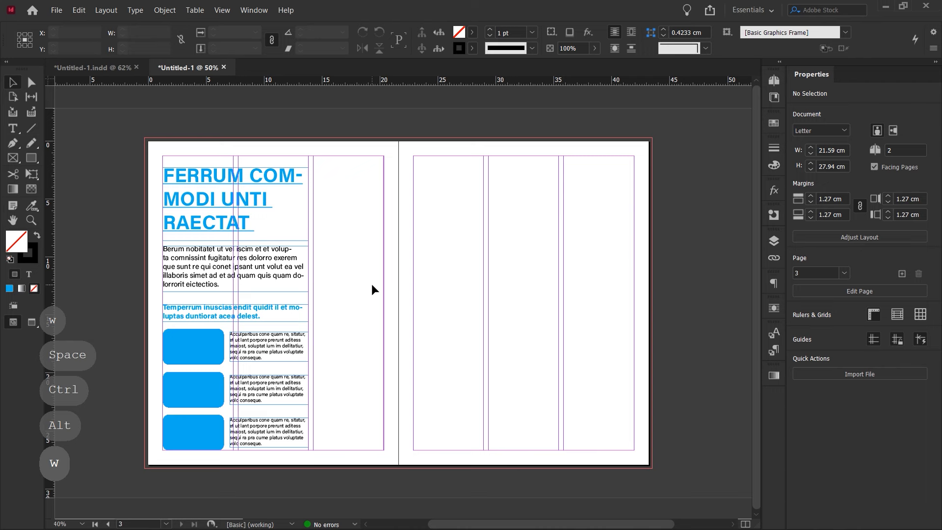
Step: Draw a circle about 13 cm in diameter on the right-hand page and swap its stroke and fill to make it solid black
left_click(31, 158)
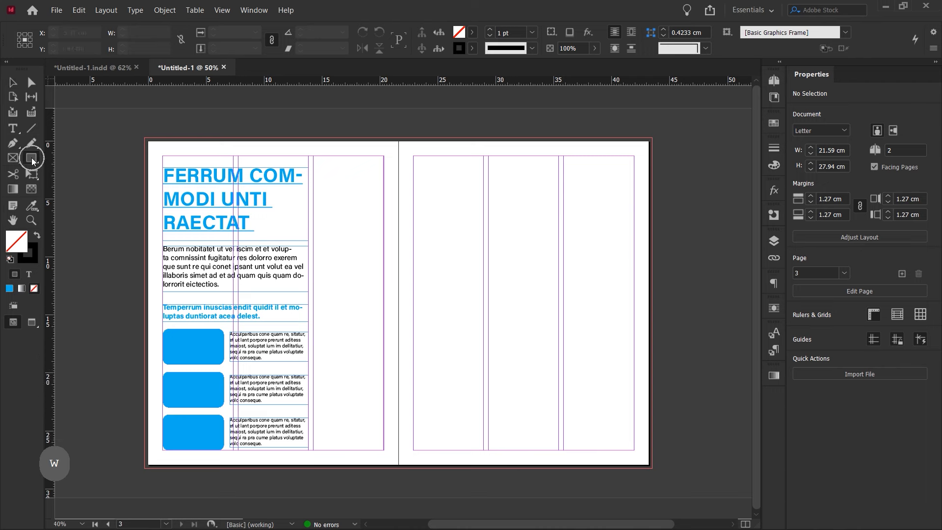
left_click(70, 188)
left_click_drag(429, 220, 581, 389)
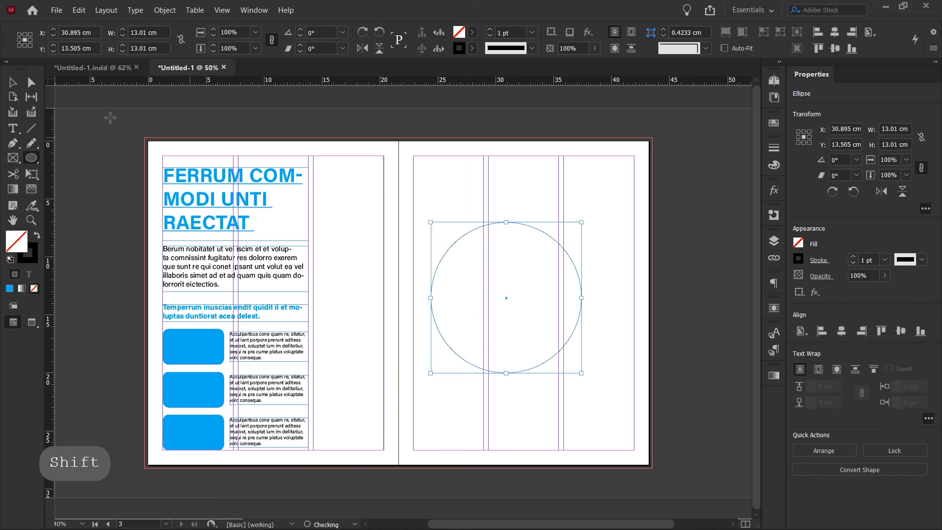
left_click(38, 235)
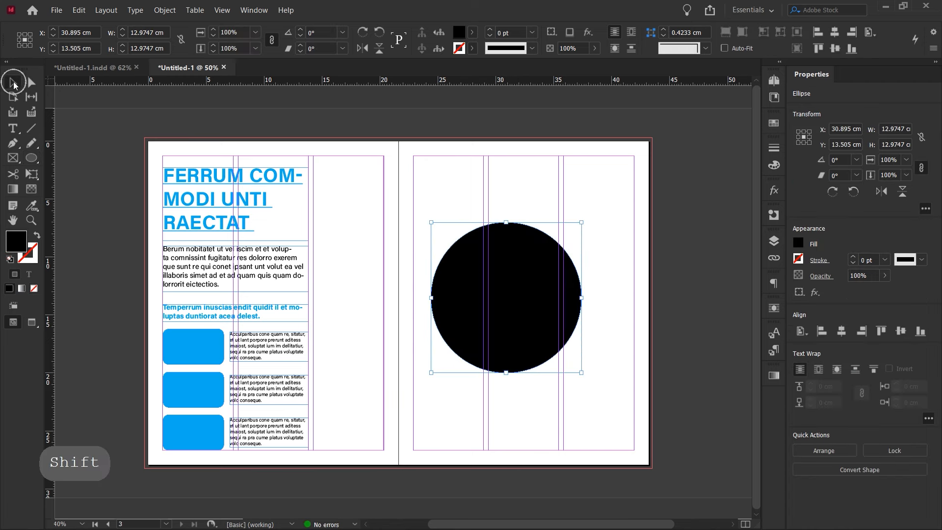
left_click(13, 85)
Step: Draw a square about 8.5 cm wide over the circle's upper-right quarter and fill it with C=100 M=0 Y=0 K=0
key("ctrl+space")
left_click(533, 297, "ctrl")
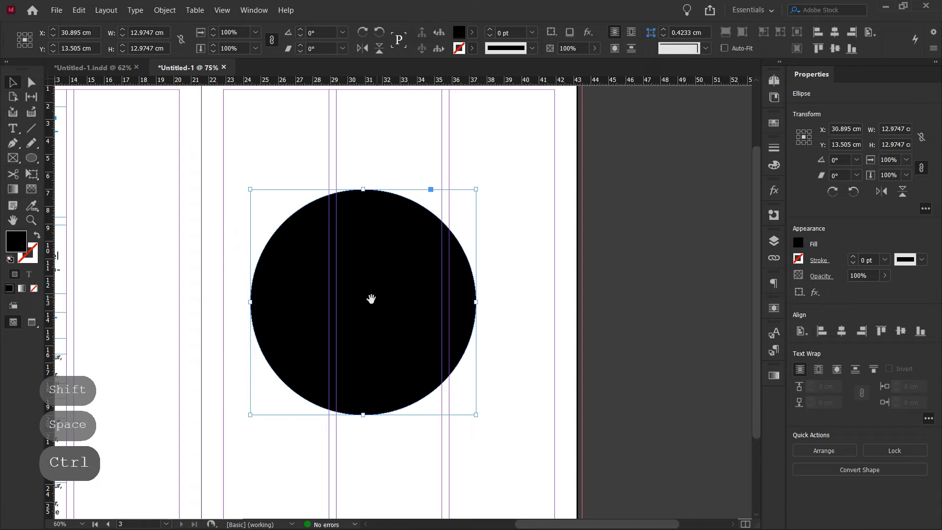
left_click_drag(370, 299, 366, 284)
left_click(537, 270)
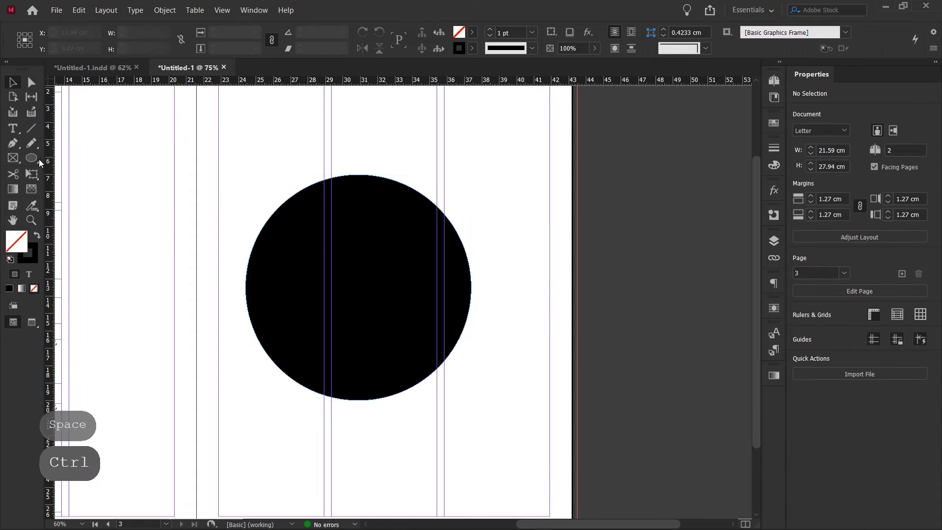
left_click_drag(32, 160, 74, 173)
left_click_drag(360, 141, 510, 287)
key("shift")
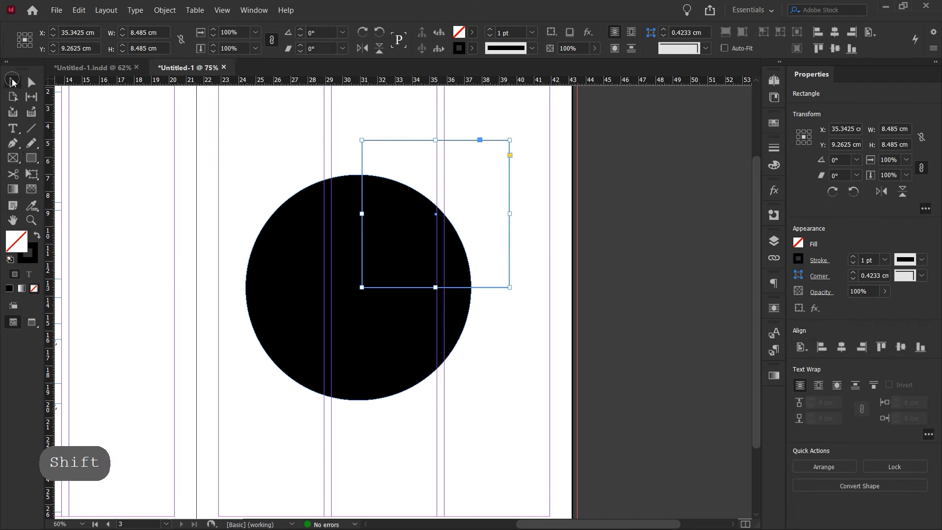
left_click(38, 236)
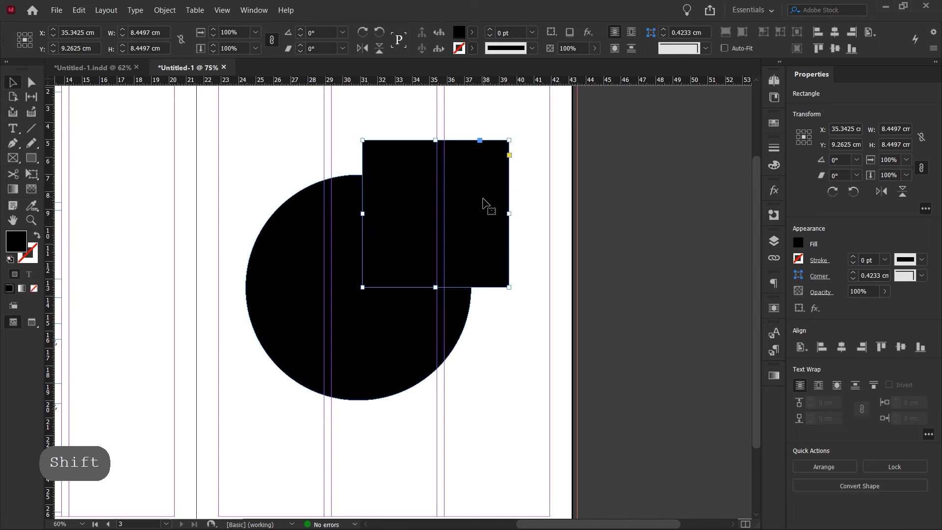
left_click(797, 244)
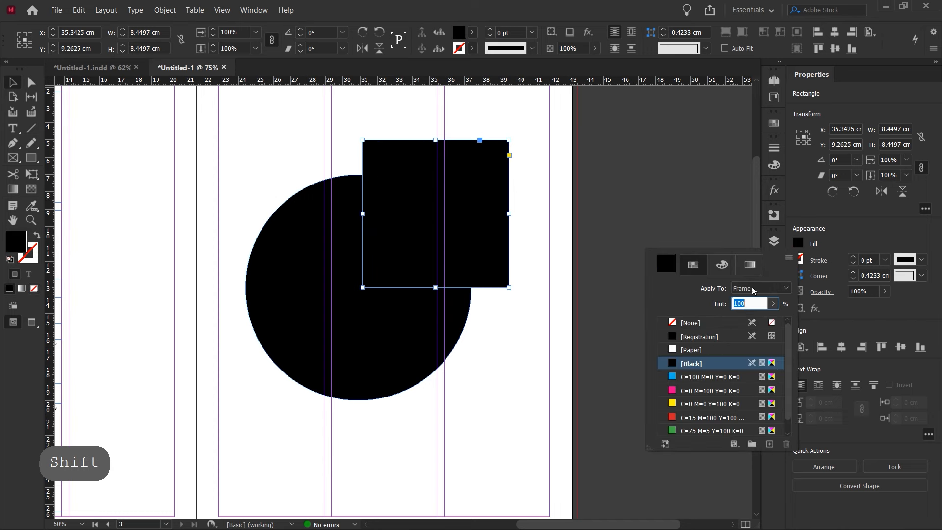
left_click(696, 376)
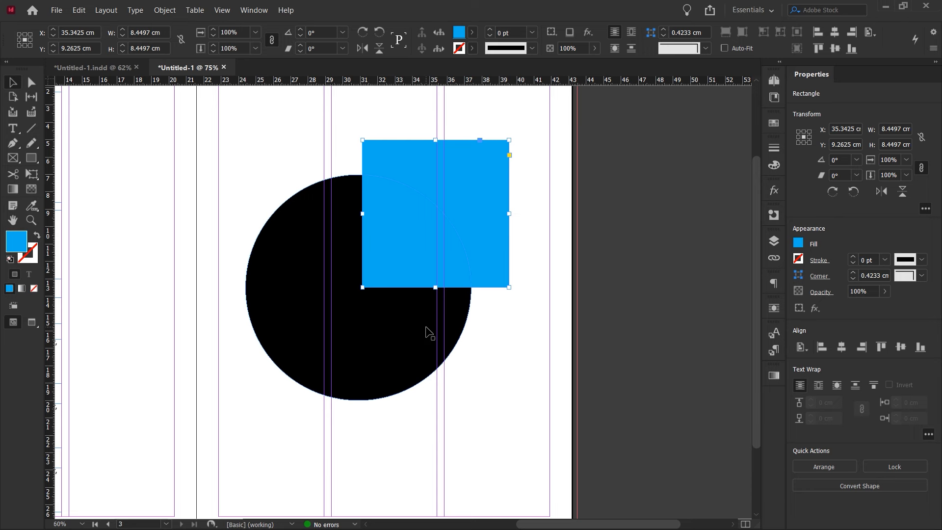
Step: Shift the circle so its center meets the square's lower-left corner, and intersect both shapes into a quarter circle
left_click(393, 335)
left_click_drag(404, 238, 411, 238)
left_click(385, 331)
left_click(467, 308)
left_click(406, 248, "shift")
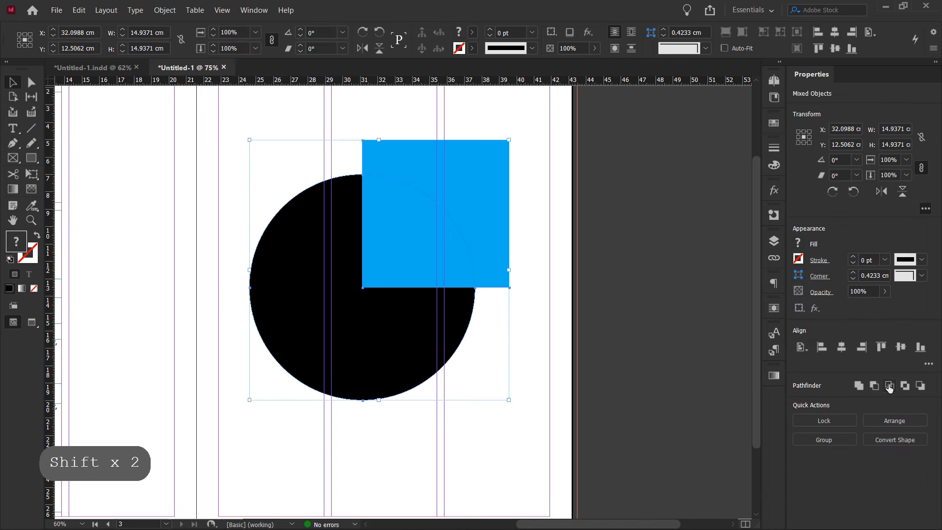
left_click(889, 385)
left_click(502, 203)
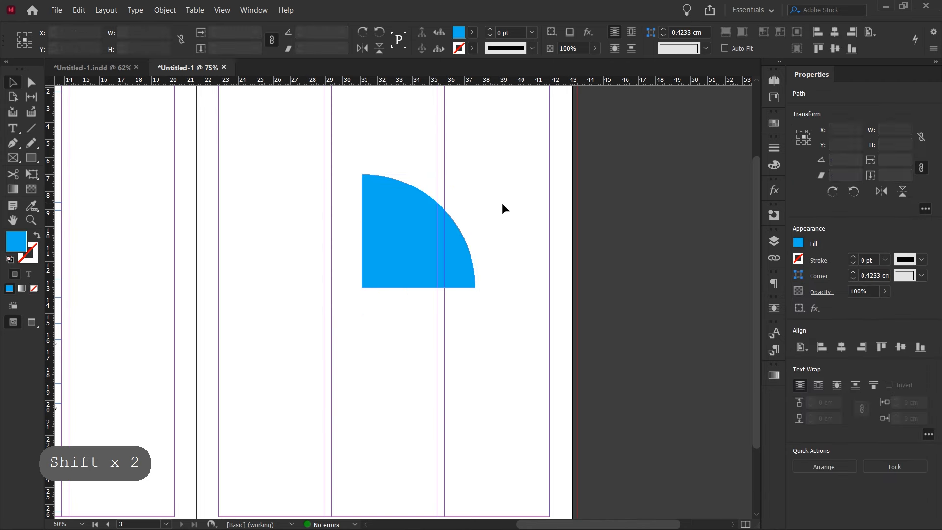
Step: Give the quarter circle rounded corners with a 1 cm corner size
left_click(437, 256, "ctrl")
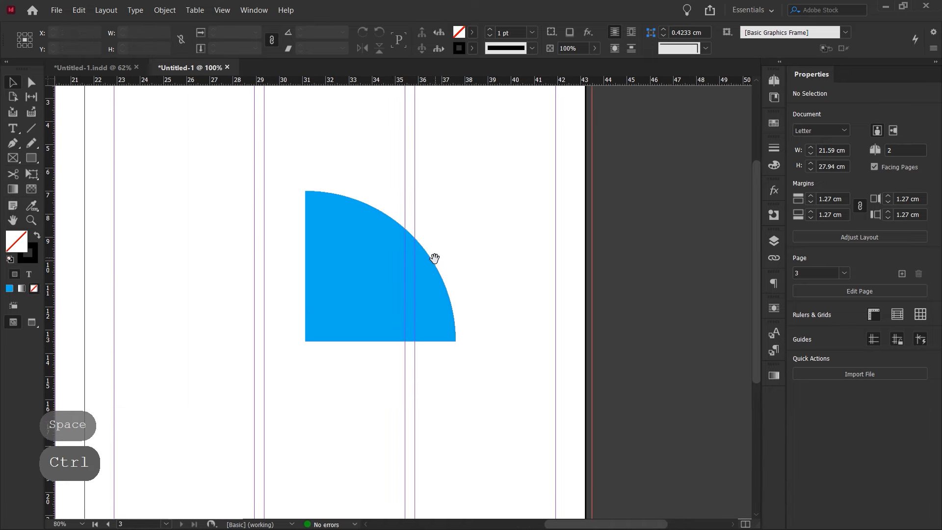
left_click(345, 260)
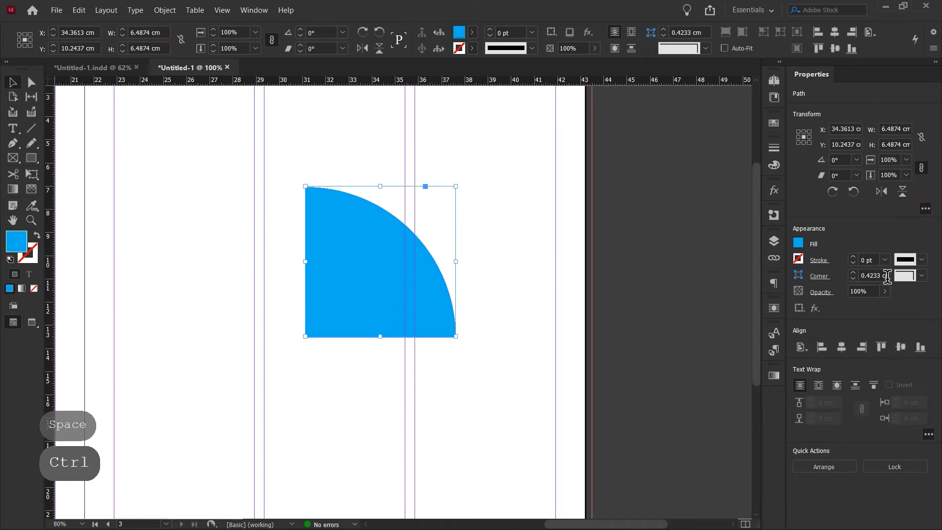
left_click(919, 278)
left_click(878, 349)
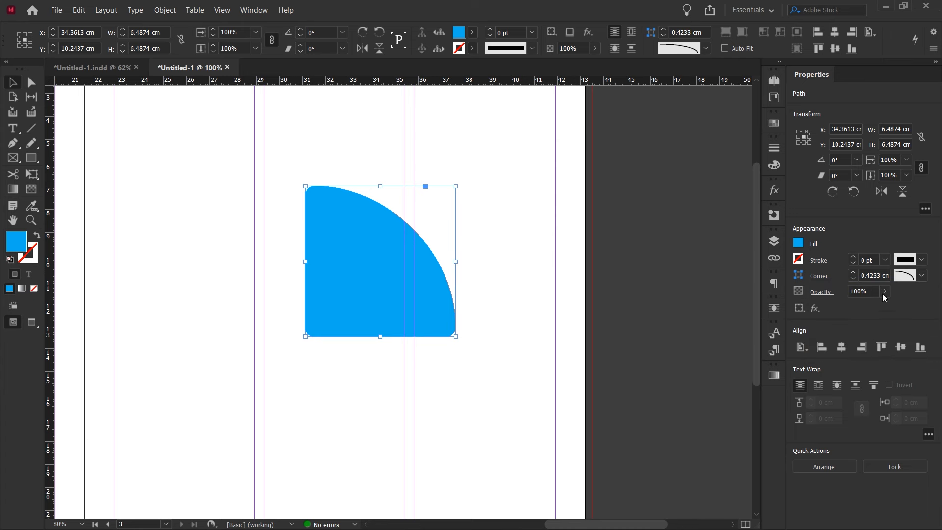
left_click(853, 274)
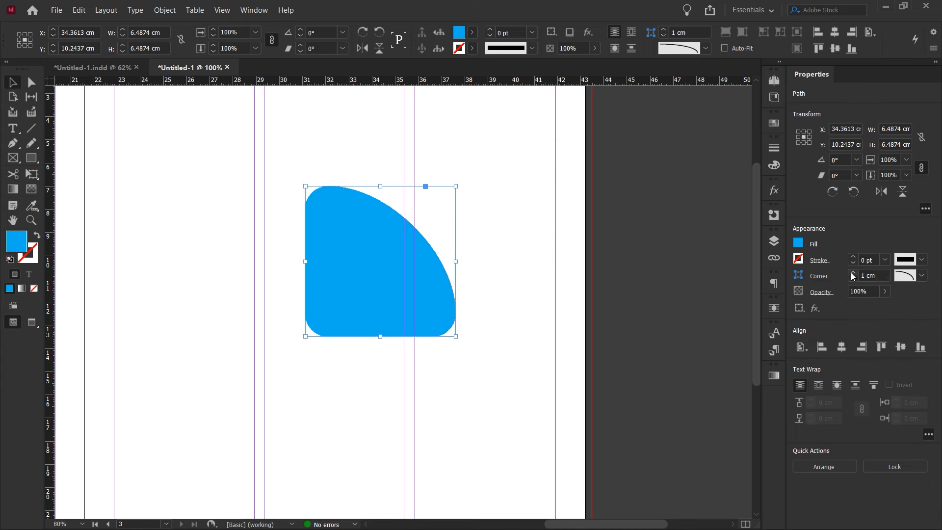
left_click(852, 273)
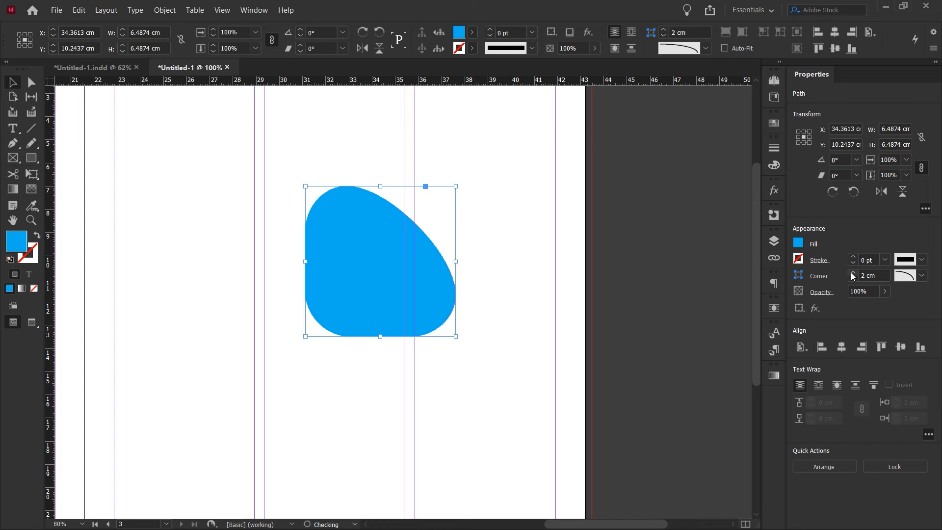
left_click(852, 279)
left_click(455, 363)
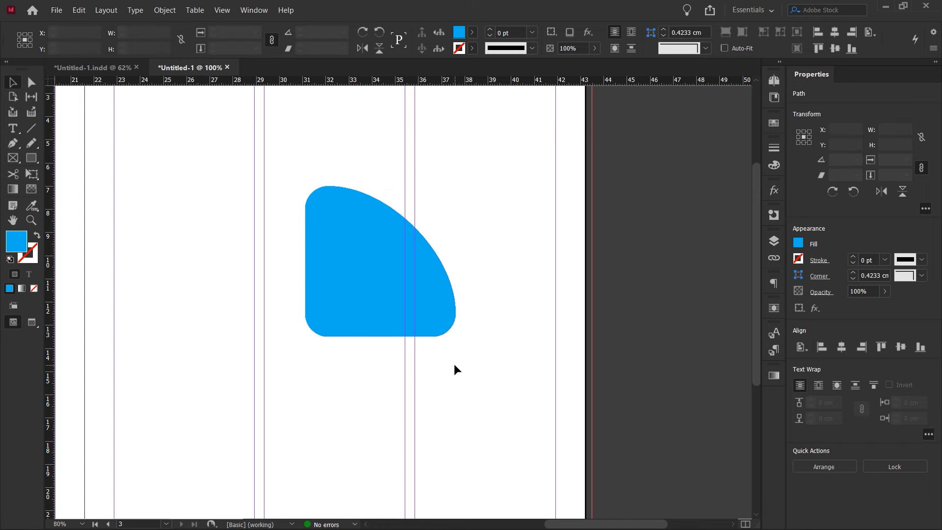
Step: Scale the rounded quarter circle up proportionally to about 11.5 cm wide on the right-hand page
left_click(382, 306, "ctrl+alt")
left_click_drag(412, 294, 513, 273)
left_click(416, 272, "ctrl+alt")
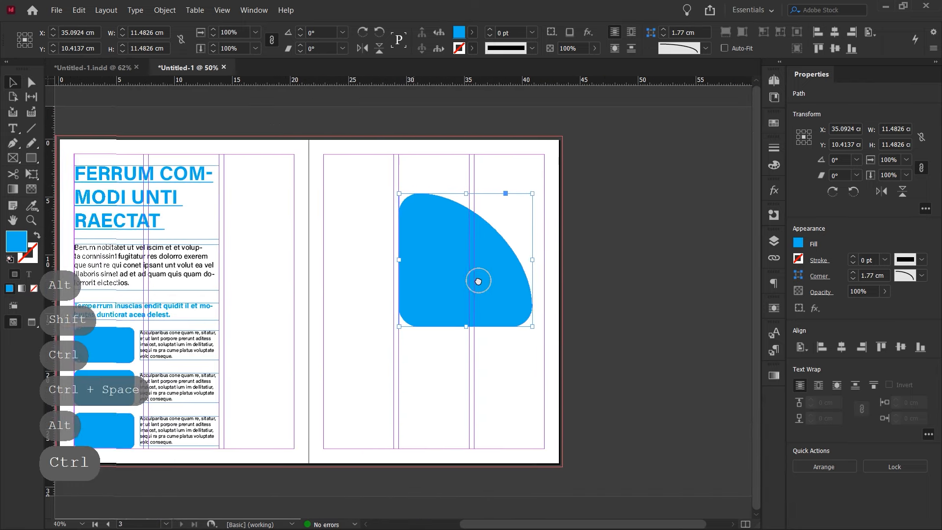
Step: Duplicate the rounded quarter circle, flip the copy horizontally, and align it beside the original across the page fold with a narrow gap
left_click(80, 11)
left_click(88, 67)
left_click(79, 11)
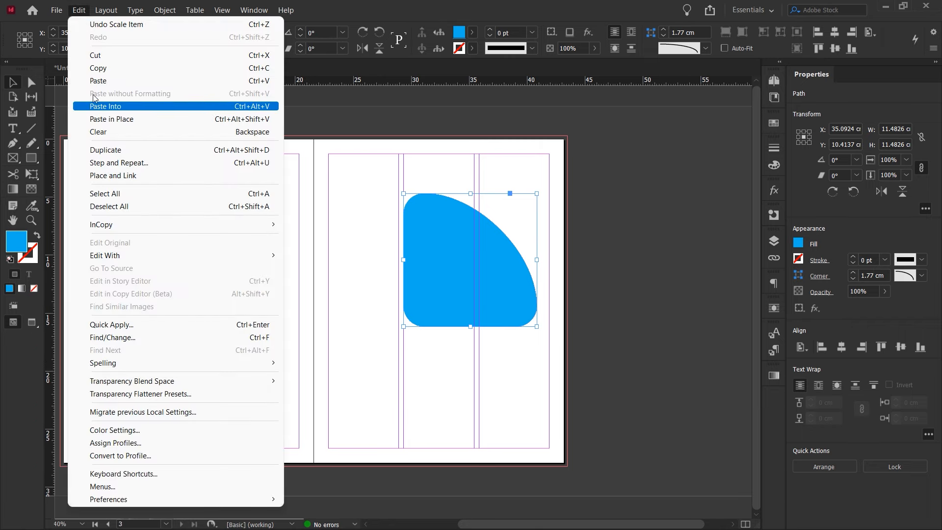
left_click(93, 81)
left_click_drag(357, 258, 313, 254)
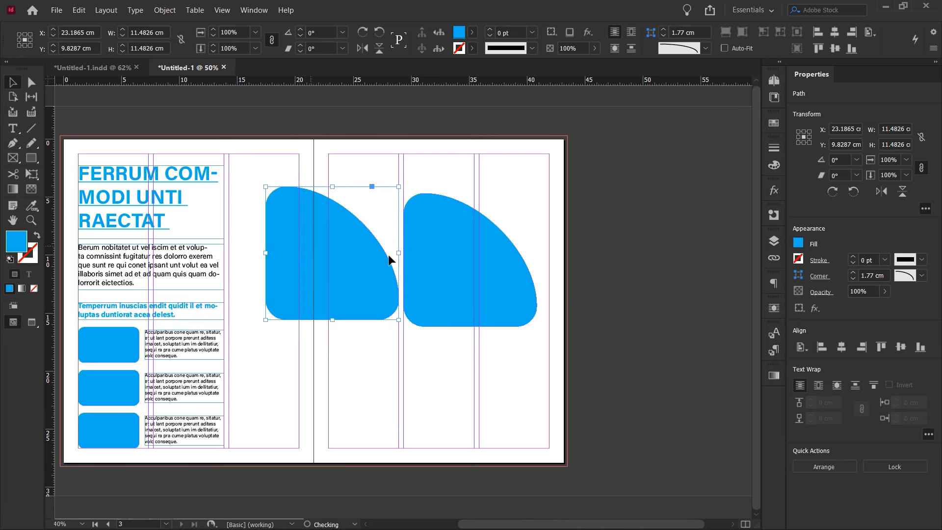
left_click(883, 193)
left_click_drag(366, 282, 366, 288)
Step: Select both rounded quarter circles and move the pair straight up to a Y position of 8.6 cm
left_click(440, 360)
left_click_drag(486, 355, 384, 285)
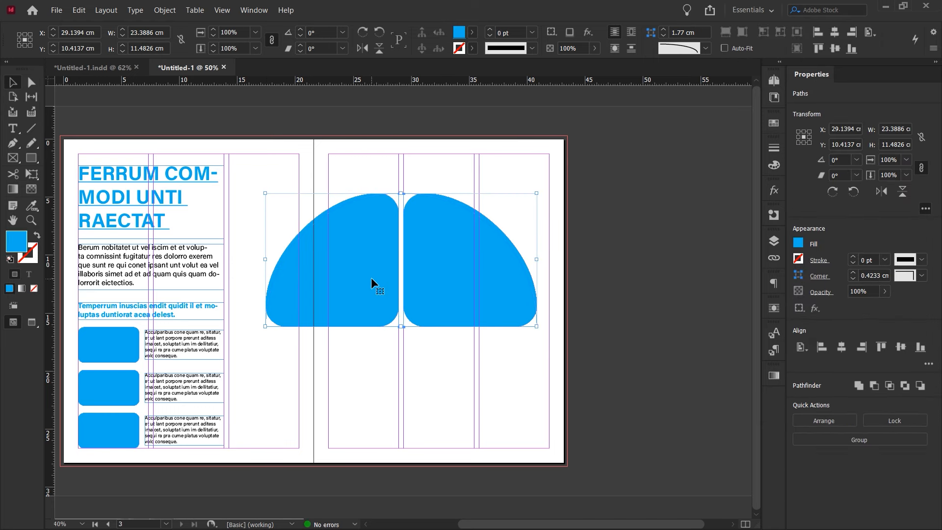
left_click_drag(372, 278, 372, 258)
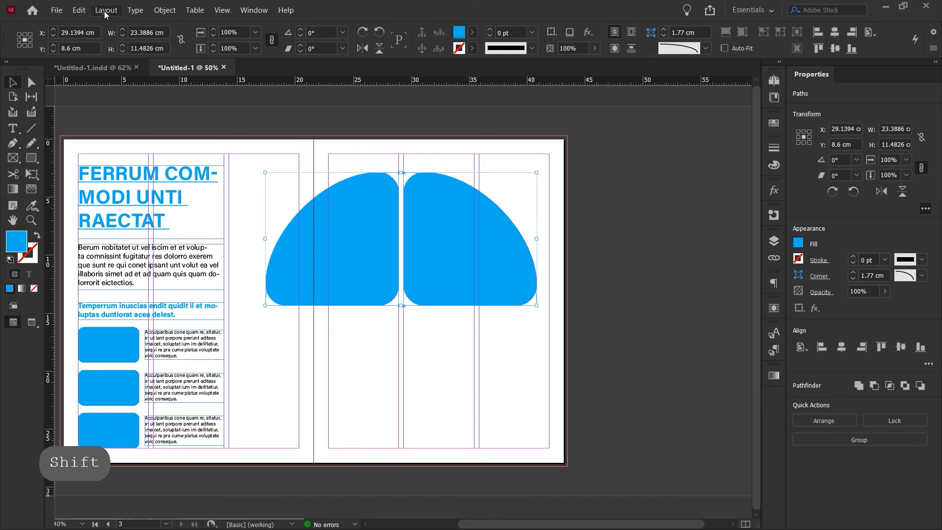
Step: Paste a copy of the two quarter circles, flip it vertically, and align it below the original pair with a narrow gap
left_click(79, 10)
left_click(90, 67)
left_click(78, 10)
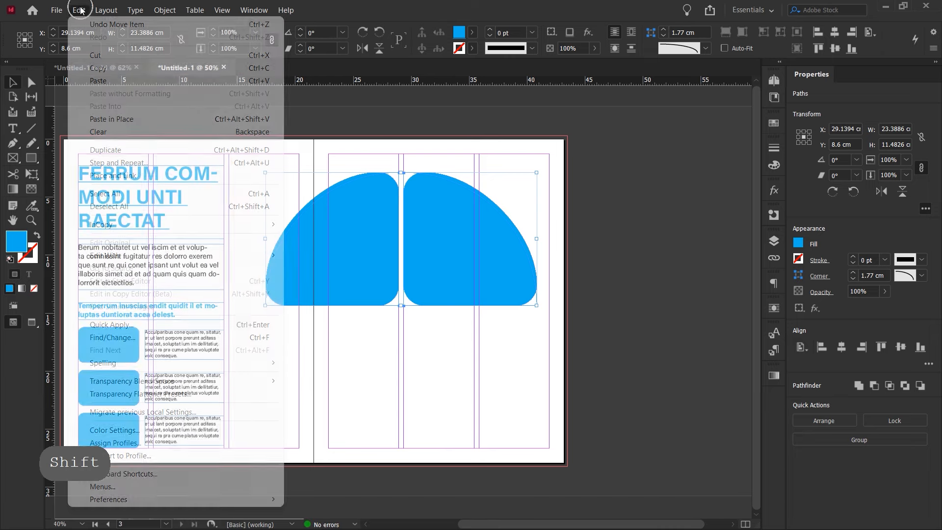
left_click(100, 80)
left_click_drag(406, 319, 449, 393)
key("shift")
key("shift")
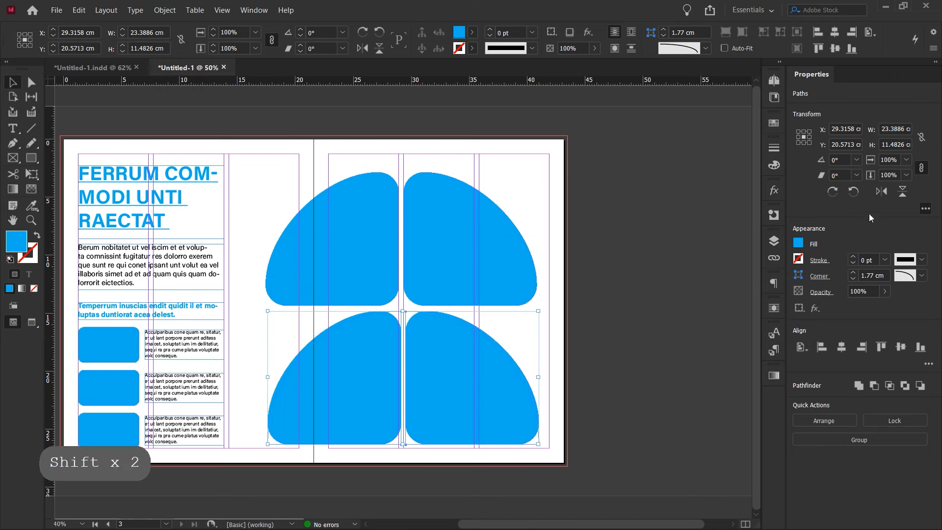
left_click(898, 197)
left_click_drag(477, 369, 473, 363)
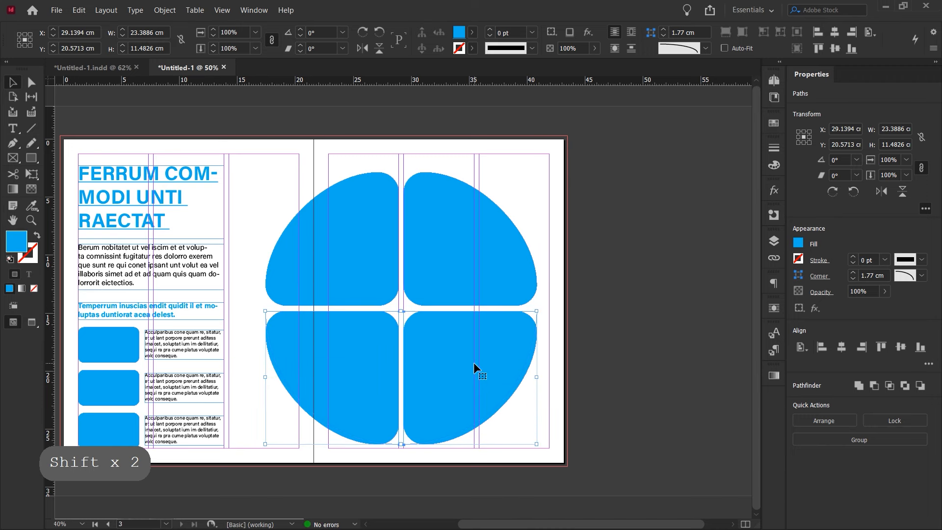
Step: Select all four quarter shapes and scale them down proportionally to about 22.2 cm wide
left_click(565, 378)
left_click_drag(564, 377, 331, 247)
left_click_drag(401, 442, 394, 425)
left_click_drag(463, 388, 463, 394)
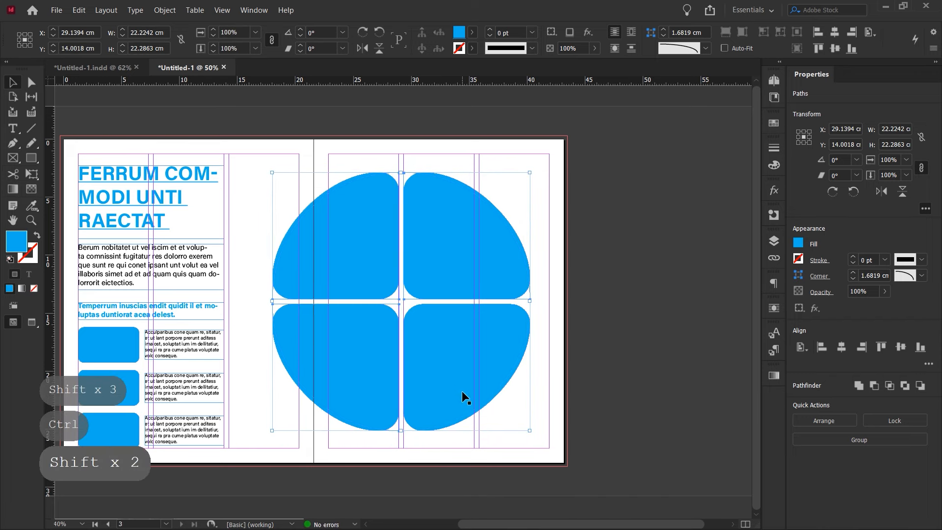
left_click(606, 370)
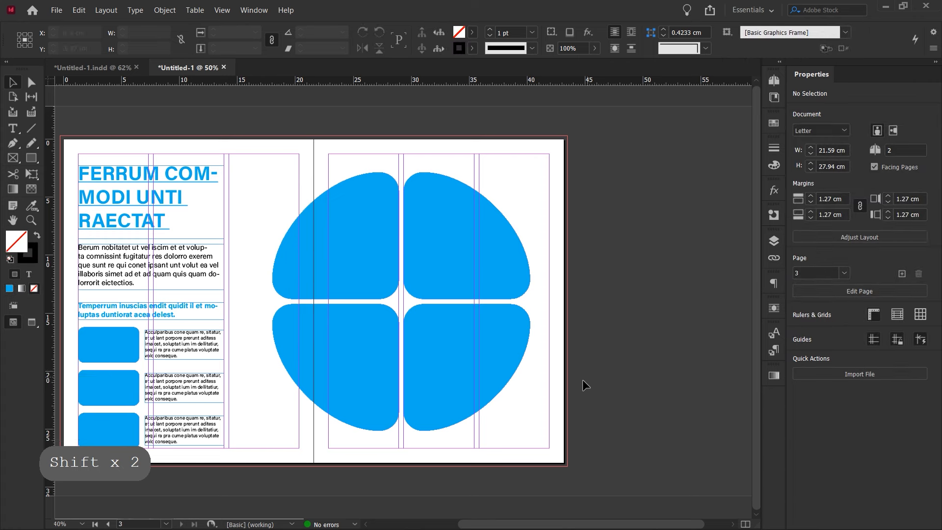
Step: Shift the whole four-part circle horizontally toward the left-hand page, to an X position of about 27.95 cm
left_click(337, 269)
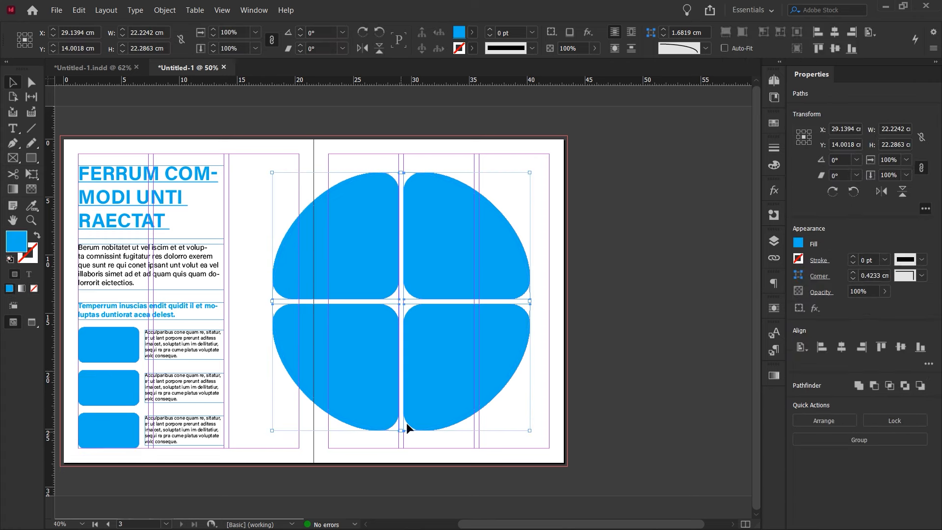
left_click_drag(464, 369, 452, 368)
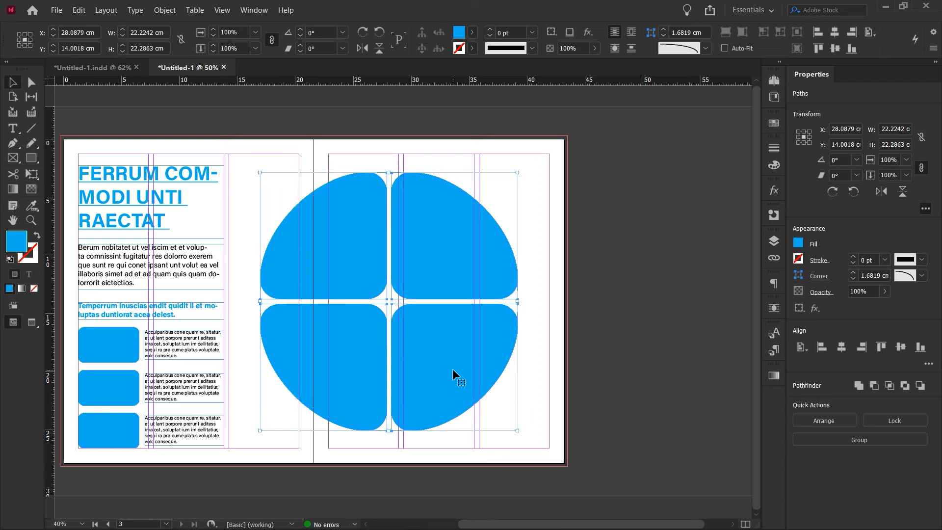
key("shift")
key("shift")
key("shift")
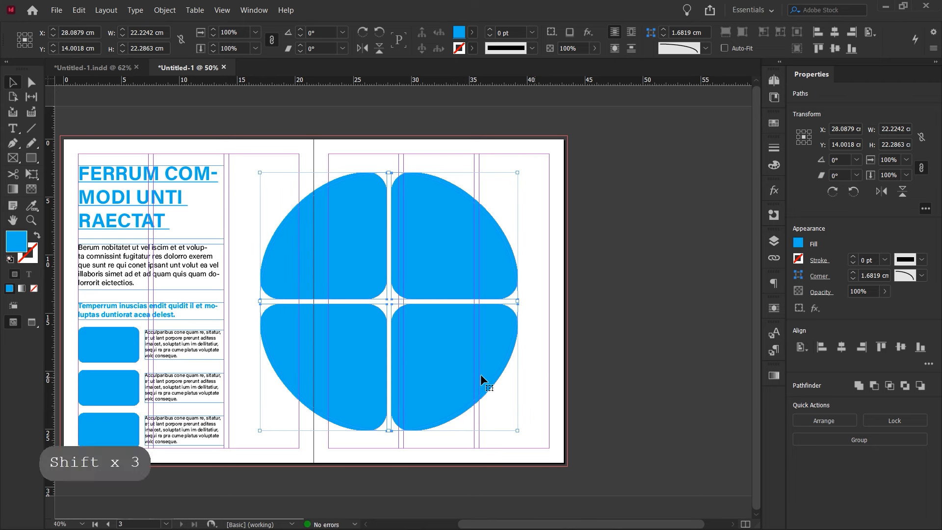
key("Left")
key("Left")
key("Left")
key("Left")
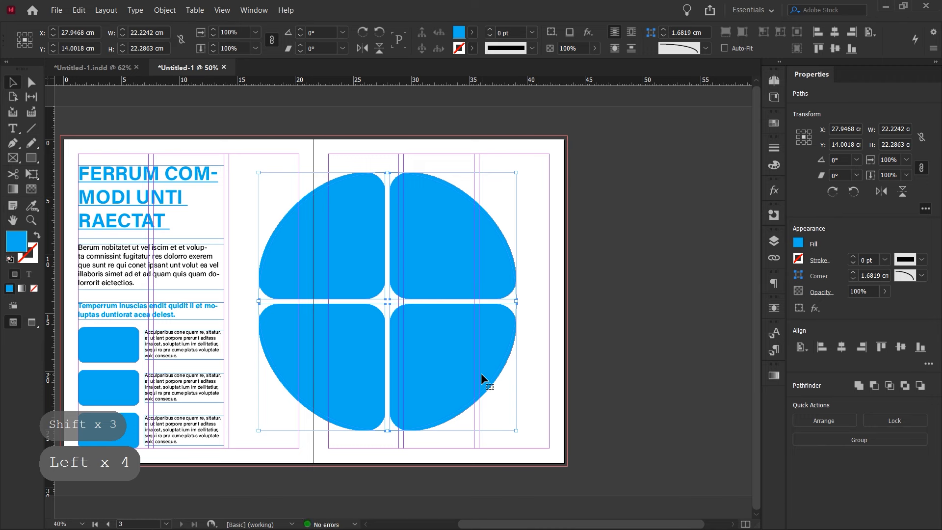
left_click(550, 368)
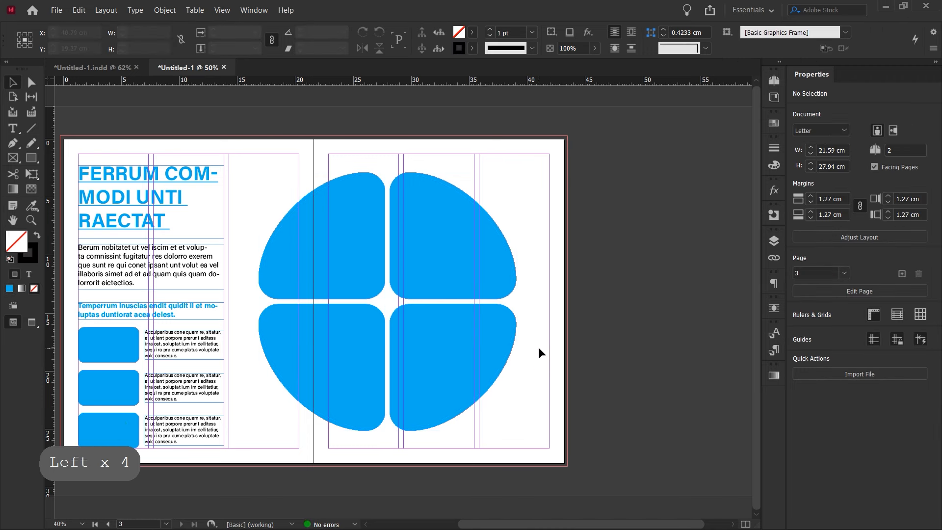
Step: Copy the first caption's text frame to the upper-right corner of the right-hand page and shorten the copy to 2 cm high
key("space")
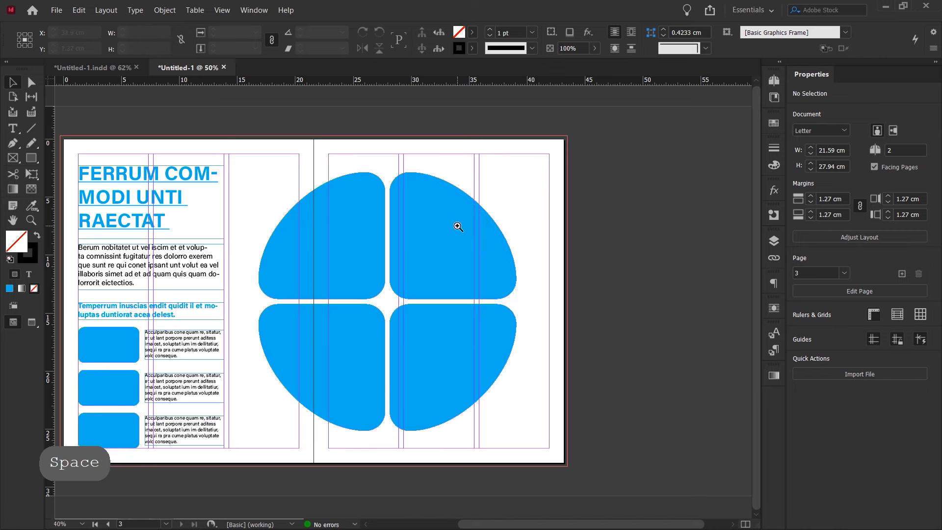
left_click_drag(188, 346, 525, 173)
key("ctrl+space")
left_click(522, 170, "ctrl")
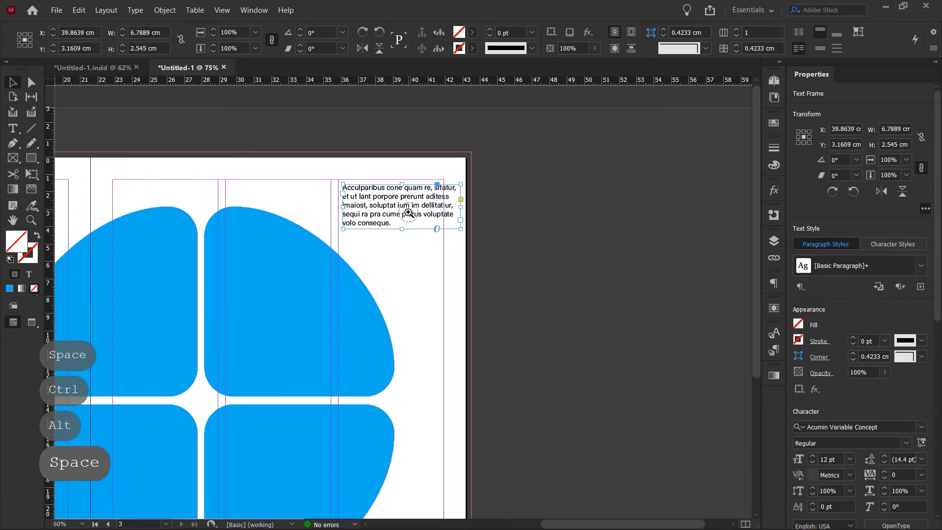
key("ctrl+space")
left_click(408, 213, "ctrl")
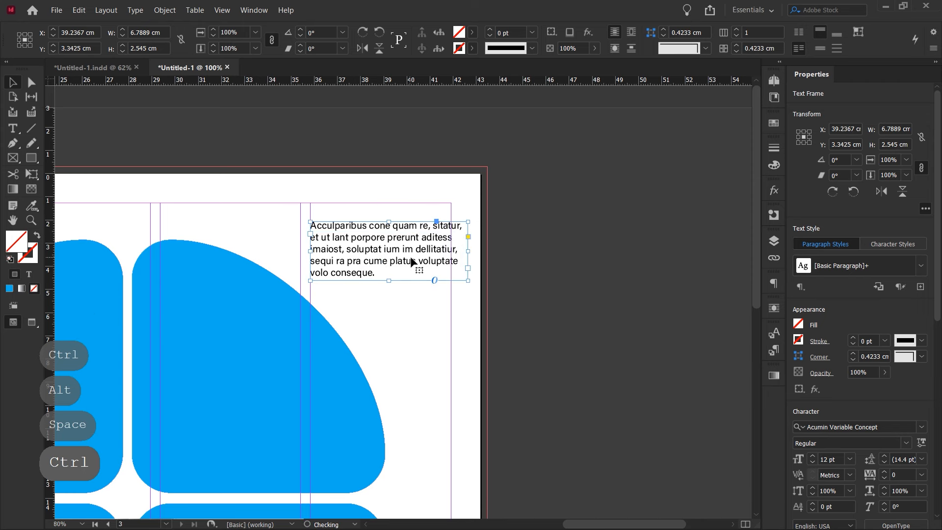
left_click_drag(387, 281, 387, 268)
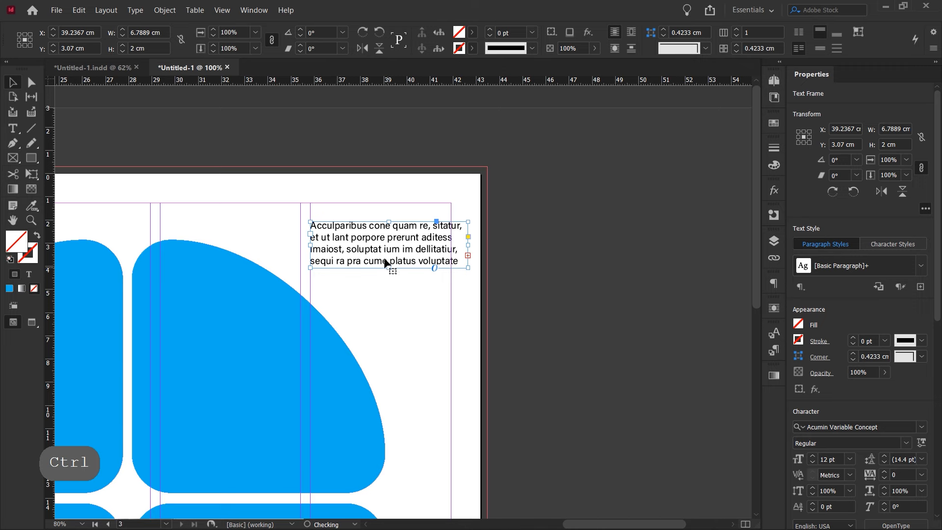
Step: Replace the copied caption's text with new placeholder text and delete its last line
double_click(382, 250)
key("ctrl+a")
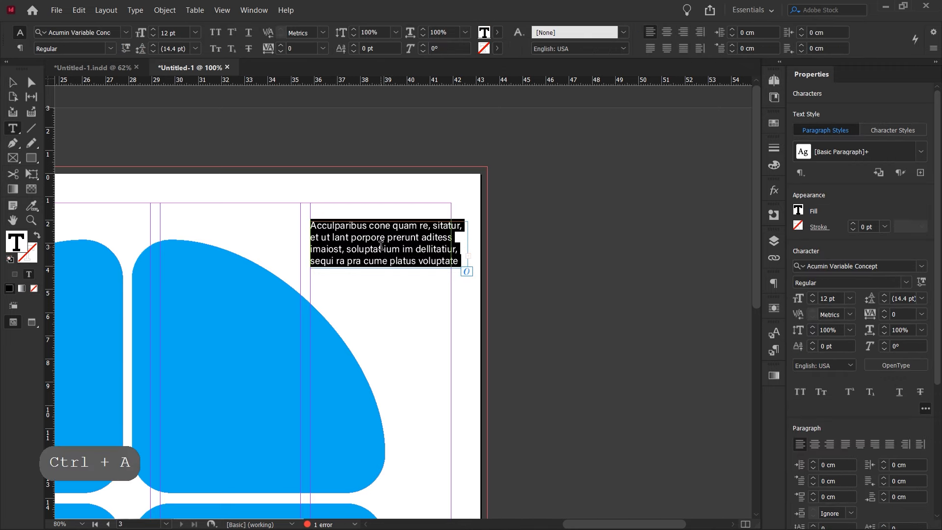
key("BackSpace")
right_click(382, 250)
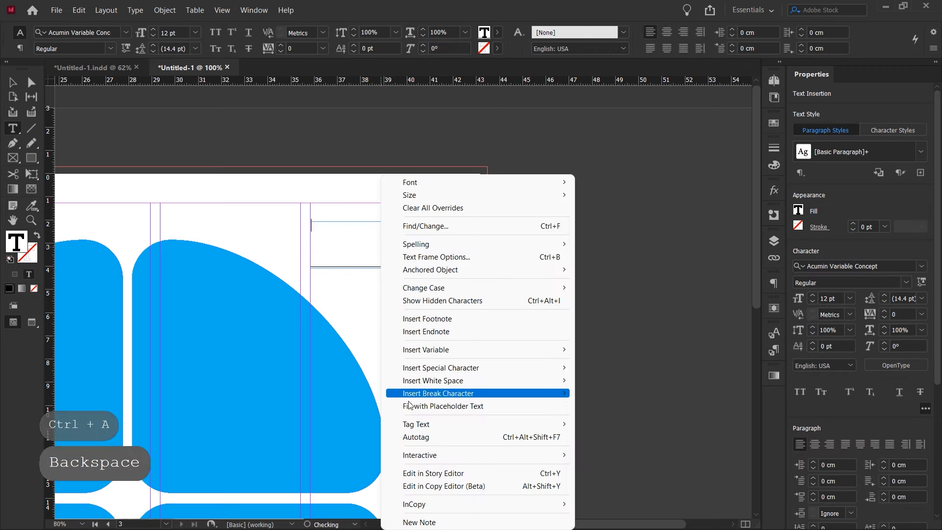
left_click(443, 406)
left_click_drag(458, 266, 309, 263)
key("BackSpace")
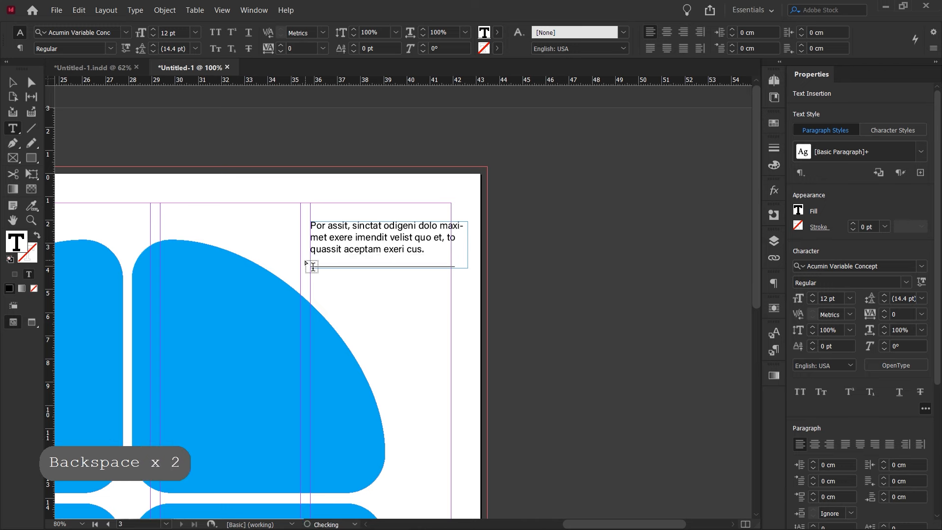
Step: Fit the new caption frame to the last column's width, about 6.07 cm, and make it about 2 cm high
left_click(16, 85)
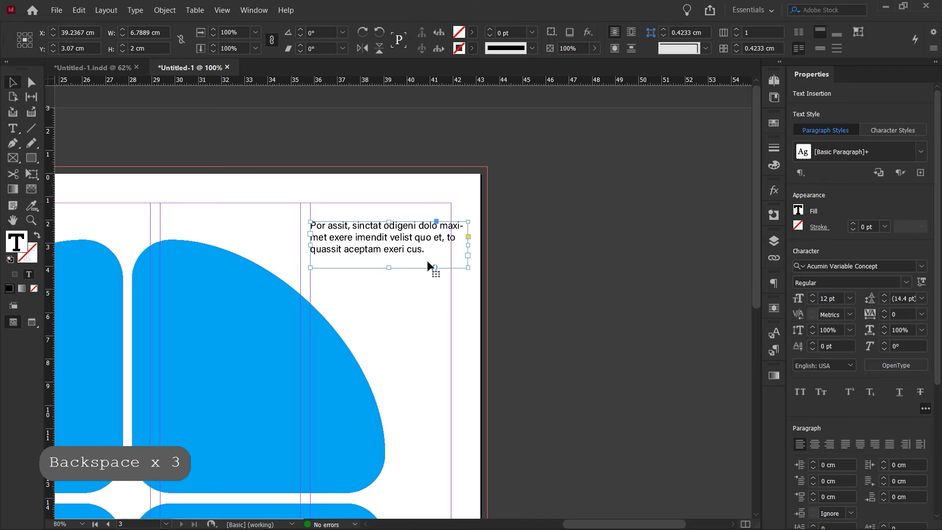
key("space")
left_click(400, 247, "ctrl")
left_click_drag(487, 278, 466, 279)
left_click_drag(379, 309, 380, 326)
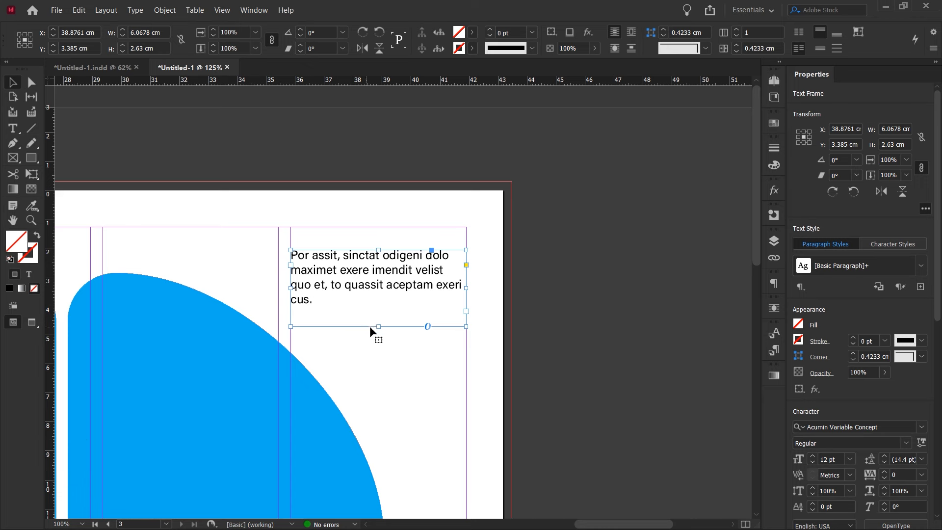
left_click_drag(378, 326, 377, 309)
Step: Duplicate the caption frame directly above itself and set the upper copy's text to Bold
left_click_drag(393, 275, 357, 229)
left_click(371, 237)
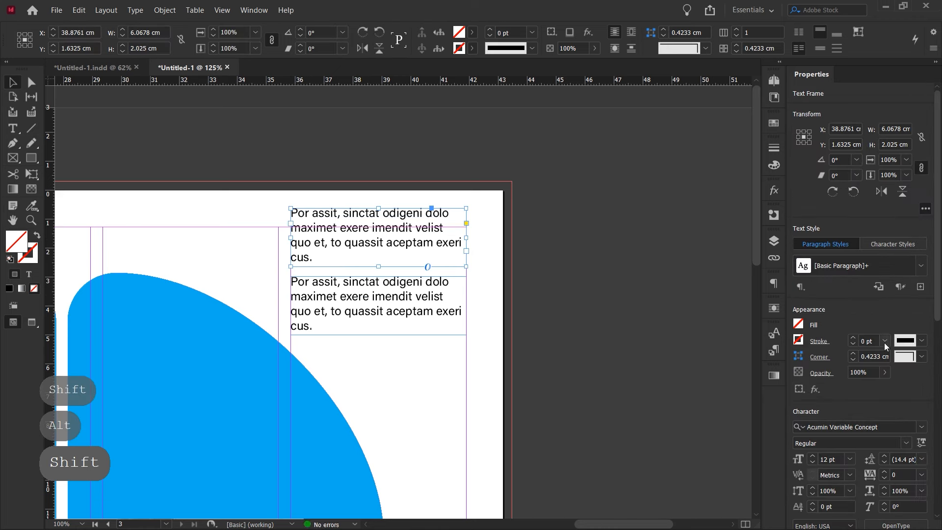
left_click(905, 443)
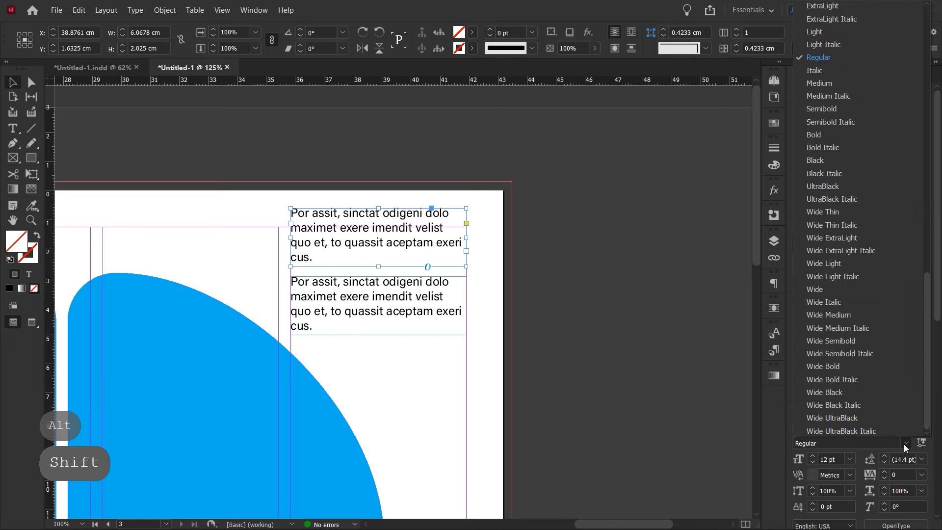
left_click(856, 134)
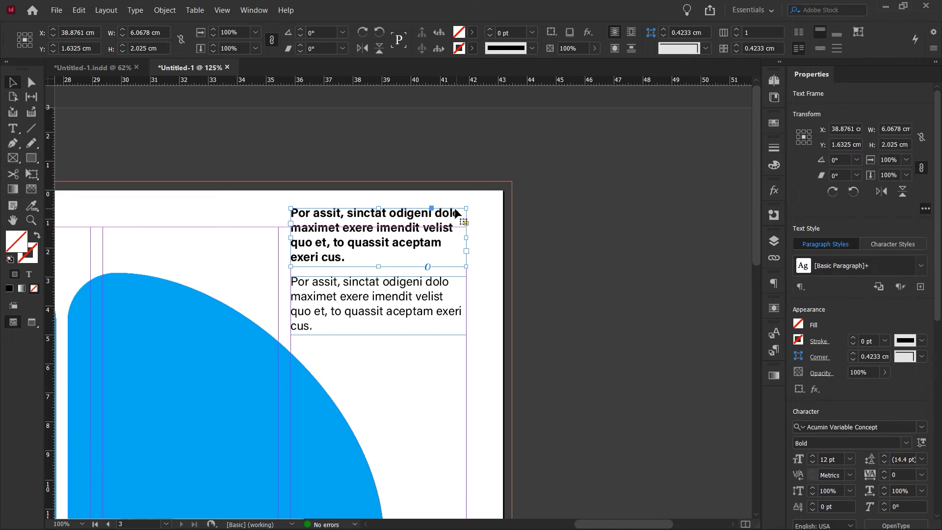
Step: Replace the bold frame's text with new placeholder text, trimmed to the two-line heading "Entiis molut vent facerorrum et eum quia consequam"
double_click(376, 242)
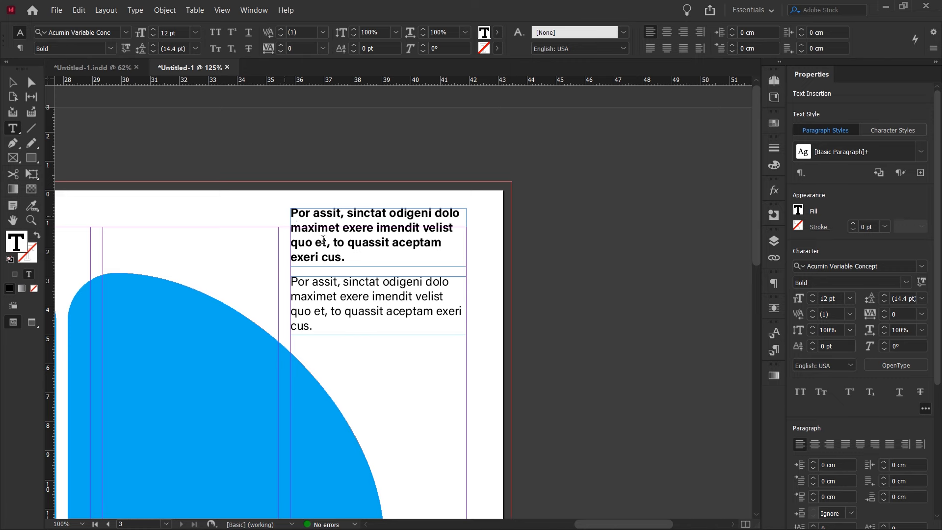
left_click_drag(349, 261, 271, 210)
key("BackSpace")
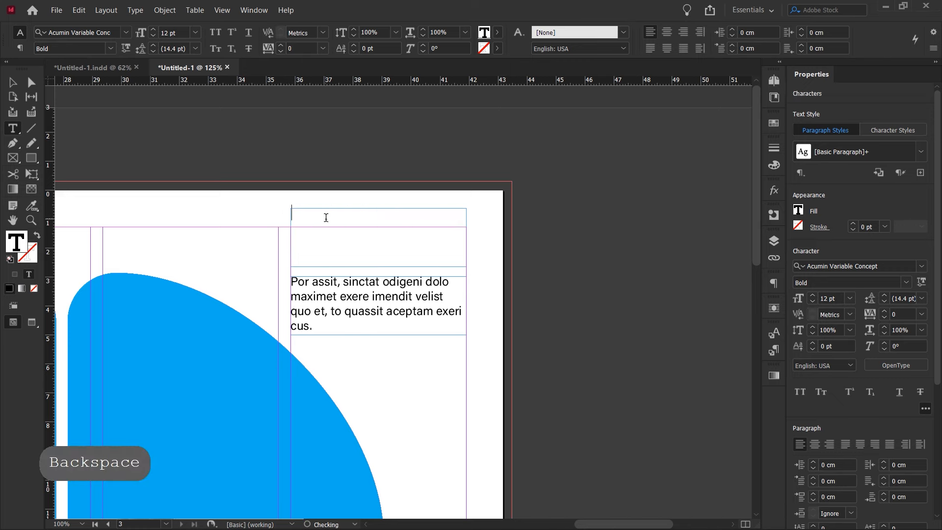
right_click(326, 224)
left_click(361, 406)
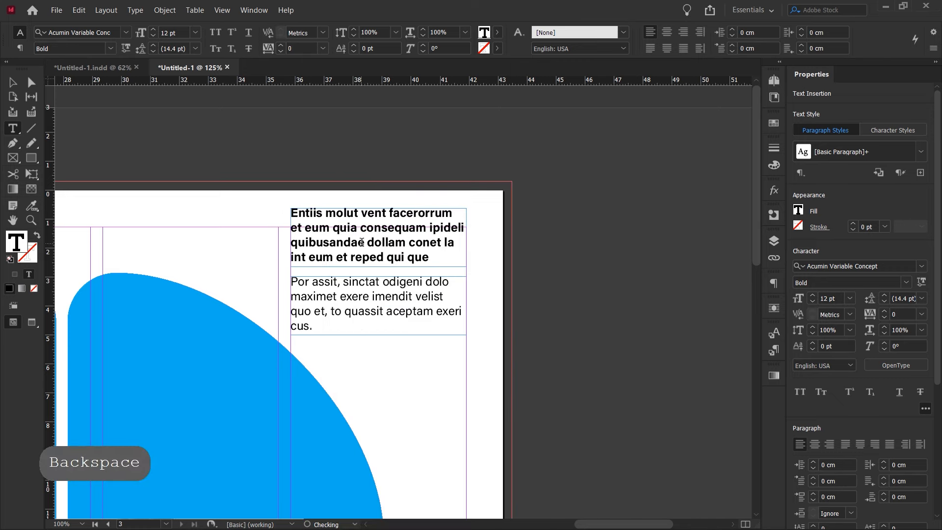
left_click_drag(435, 258, 289, 240)
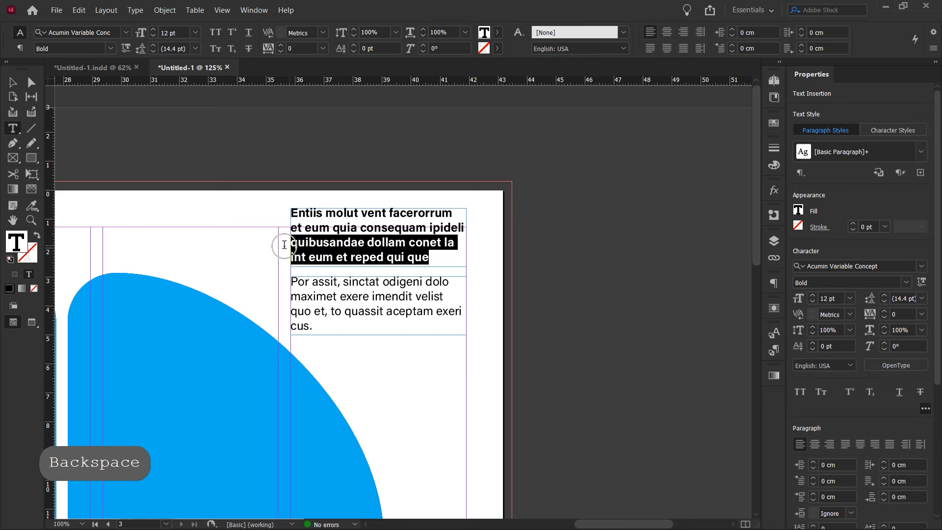
key("BackSpace")
double_click(433, 227)
key("BackSpace")
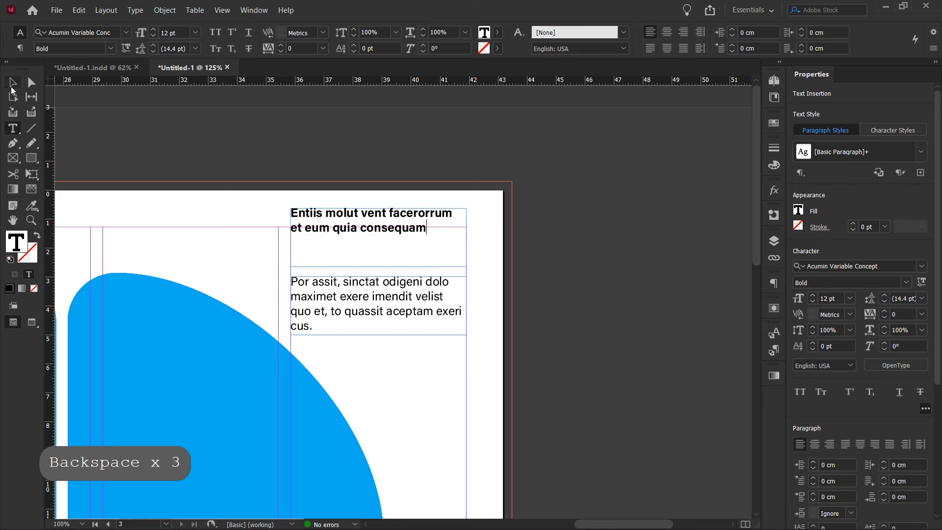
Step: Shorten the heading frame to 1 cm high, align it with the page's top margin, and move the caption up just beneath it
left_click(12, 84)
left_click_drag(378, 208, 378, 239)
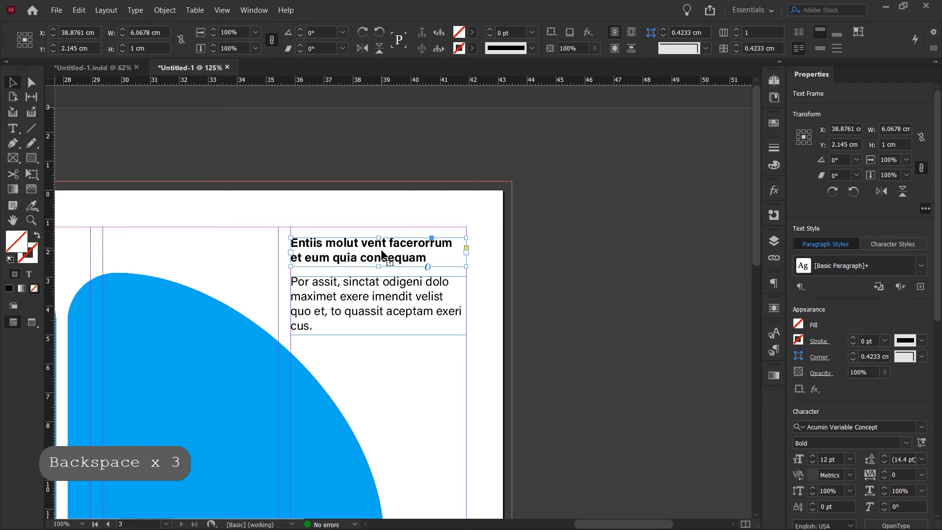
key("Down")
key("Down")
left_click(353, 208)
left_click(387, 290)
left_click_drag(386, 299, 386, 287)
left_click(548, 295)
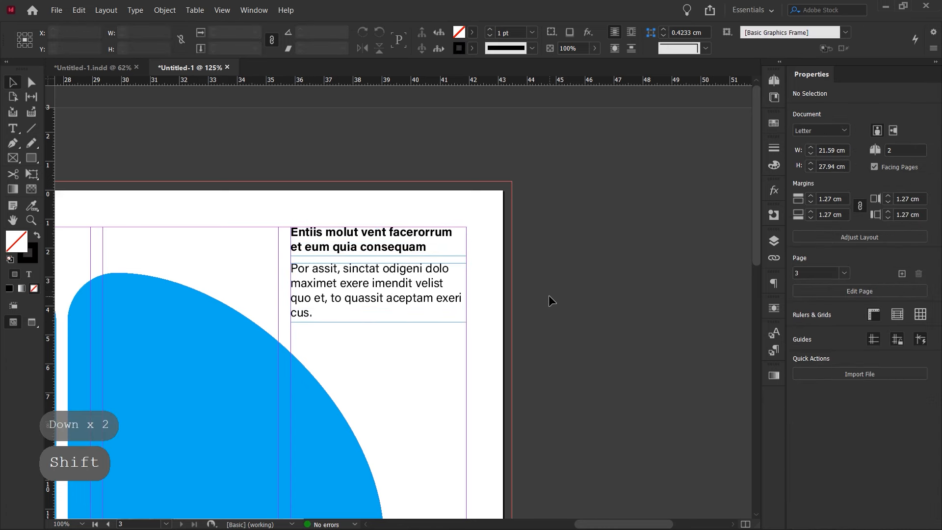
Step: Apply the cyan swatch C=100 M=0 Y=0 K=0 to the heading's text
left_click(404, 249)
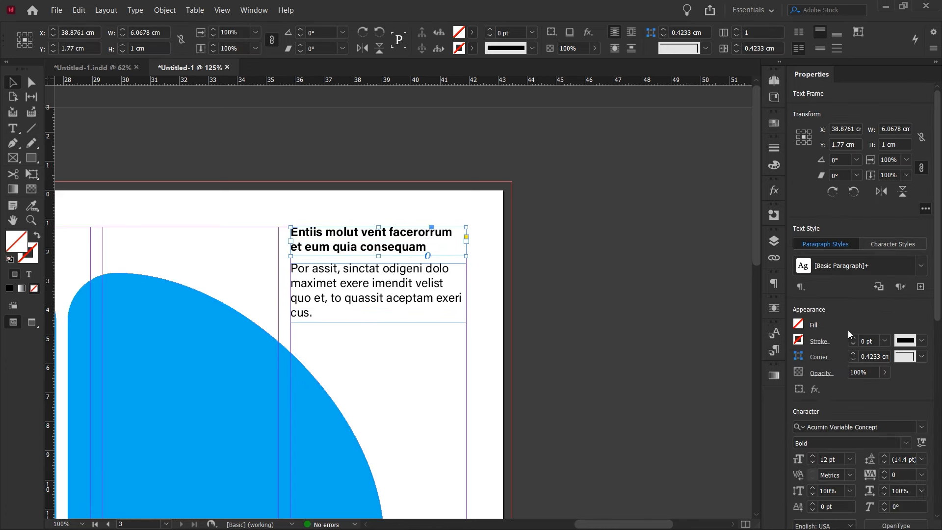
left_click(798, 325)
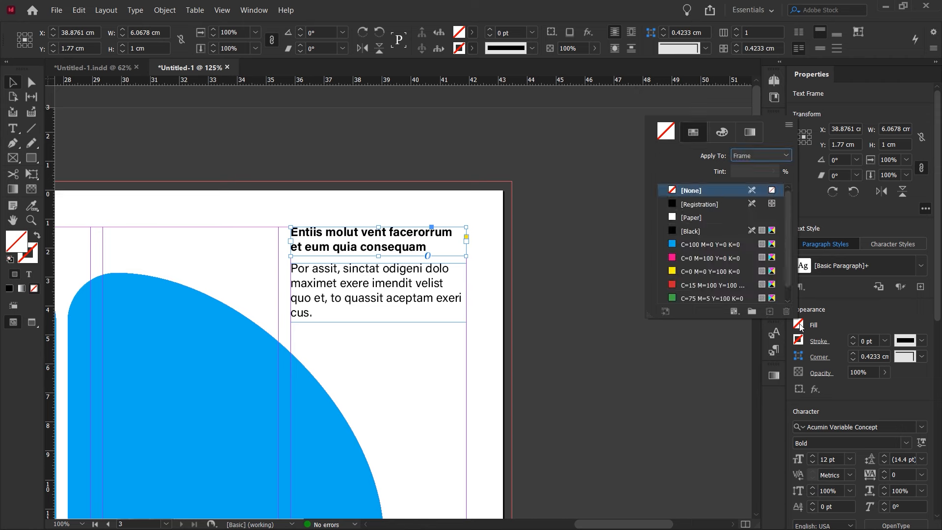
left_click(754, 158)
left_click(754, 172)
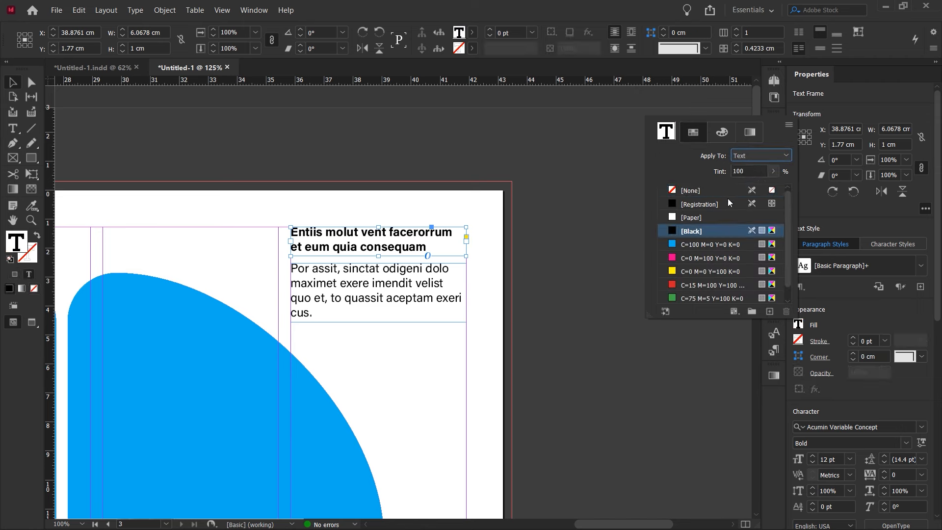
left_click(699, 247)
left_click(545, 252)
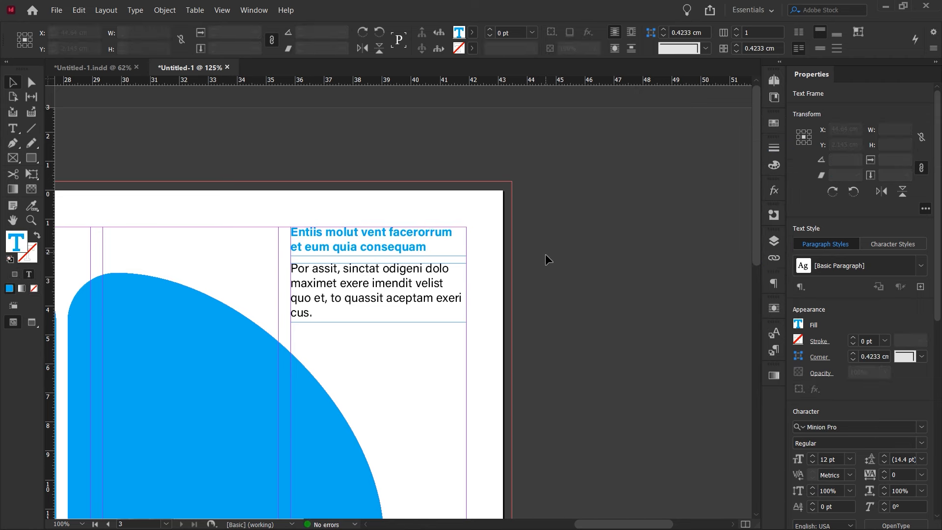
Step: Duplicate the heading and caption pair straight down the same column to the right page's bottom margin
left_click(408, 308, "ctrl+alt")
left_click(409, 307, "ctrl+alt")
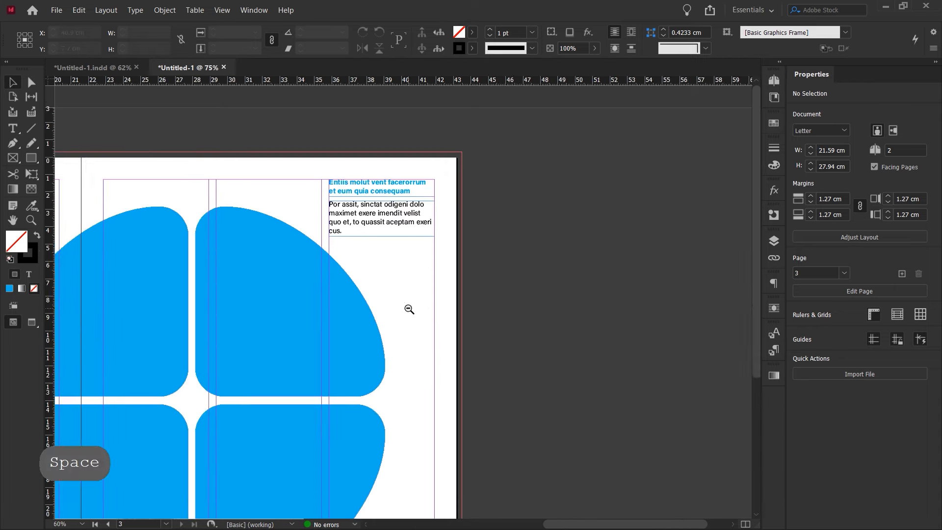
left_click_drag(409, 305, 508, 285)
left_click_drag(458, 156, 459, 158)
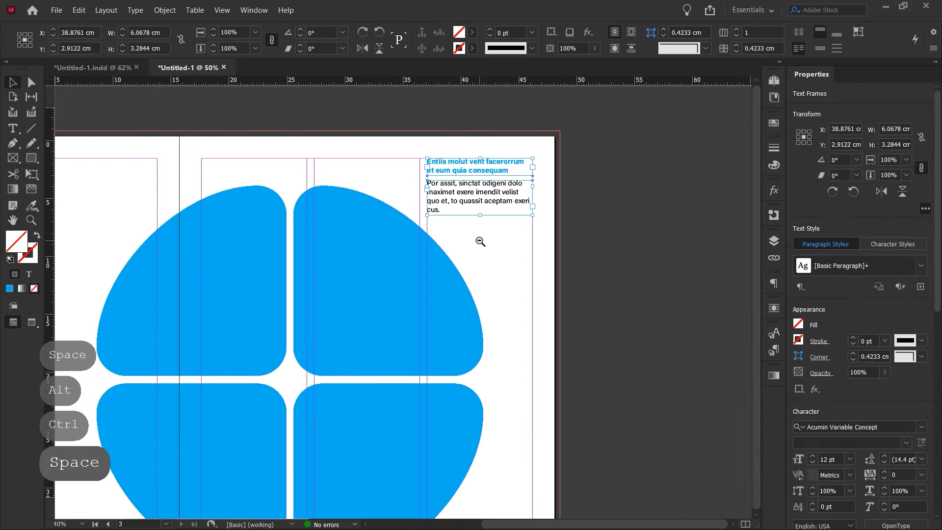
left_click(501, 238, "ctrl+alt")
left_click_drag(494, 182, 494, 436)
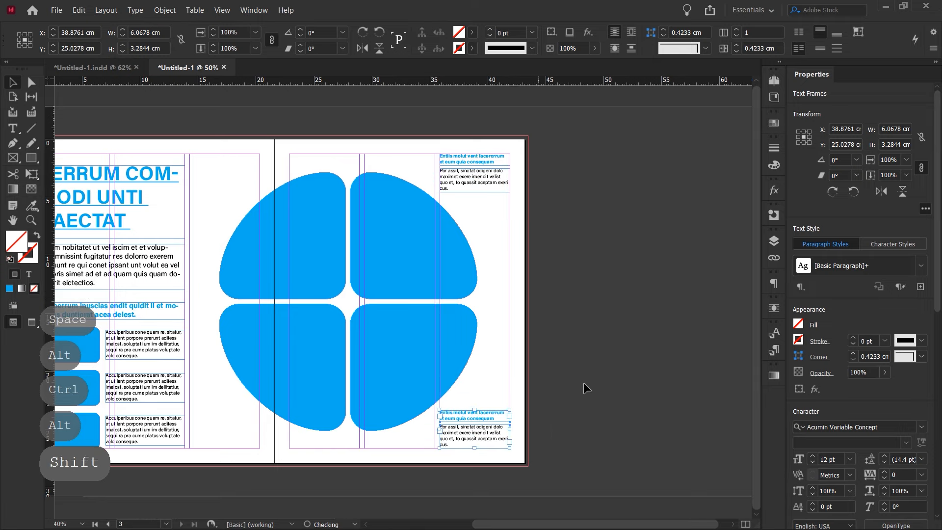
left_click(587, 383)
Step: Duplicate the lower heading and caption pair across into the left page's last column, along the bottom margin
left_click_drag(545, 368, 570, 366)
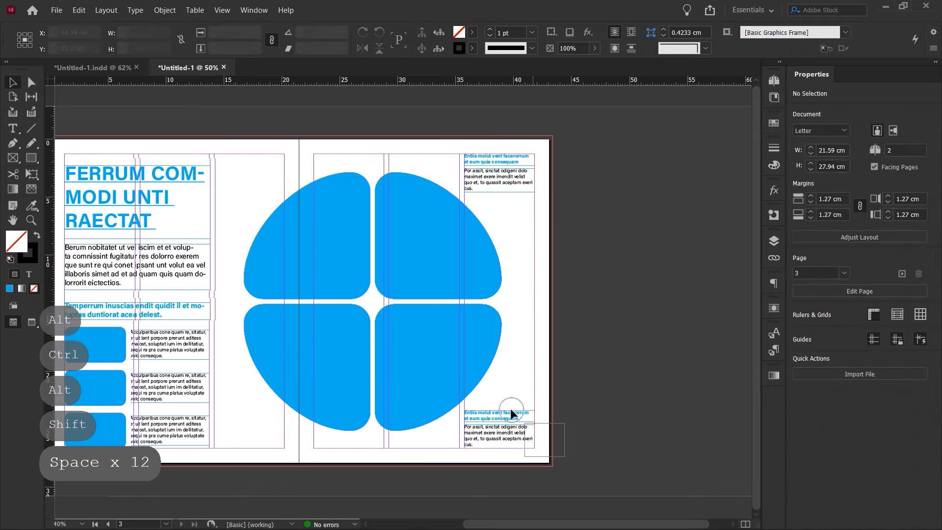
left_click(515, 435)
left_click_drag(515, 435, 269, 450)
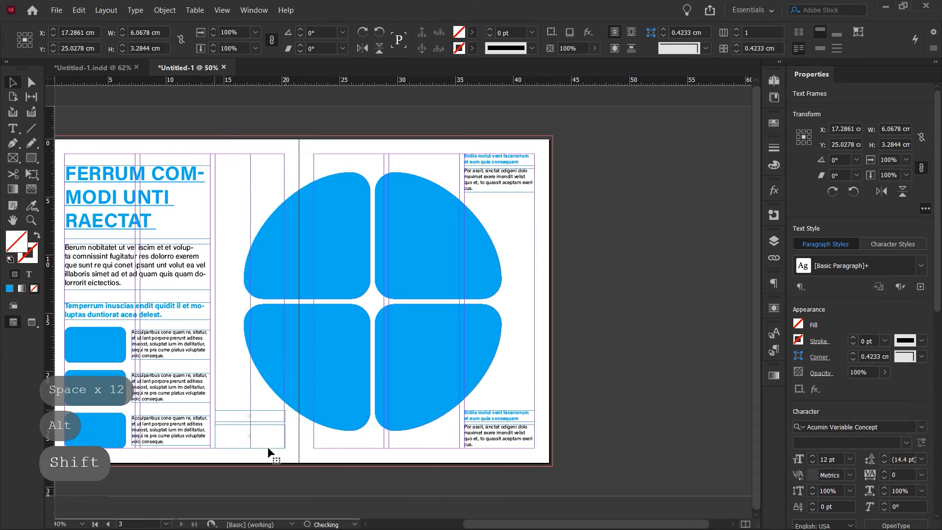
Step: Right-align the text of the heading and caption pair on the left page
key("ctrl+equal")
key("ctrl+equal")
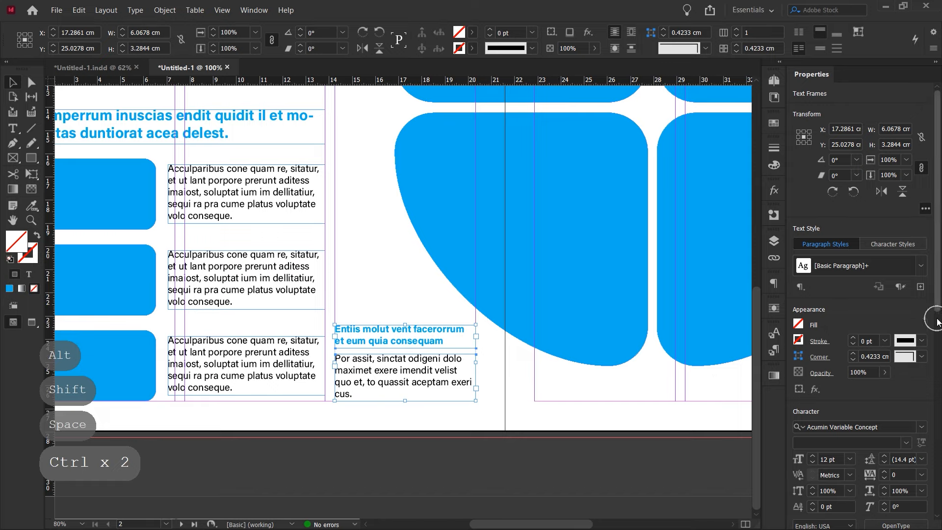
scroll(843, 331, "down", 10)
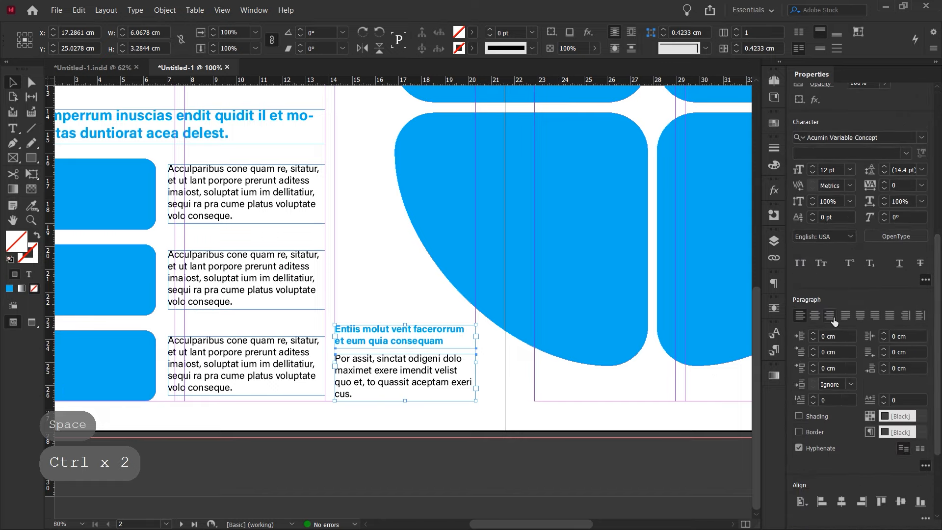
left_click(829, 314)
left_click(524, 389)
Step: Narrow the three caption frames beside the rounded image boxes slightly by pulling in their right edge
key("ctrl+space")
left_click(359, 250, "ctrl+alt")
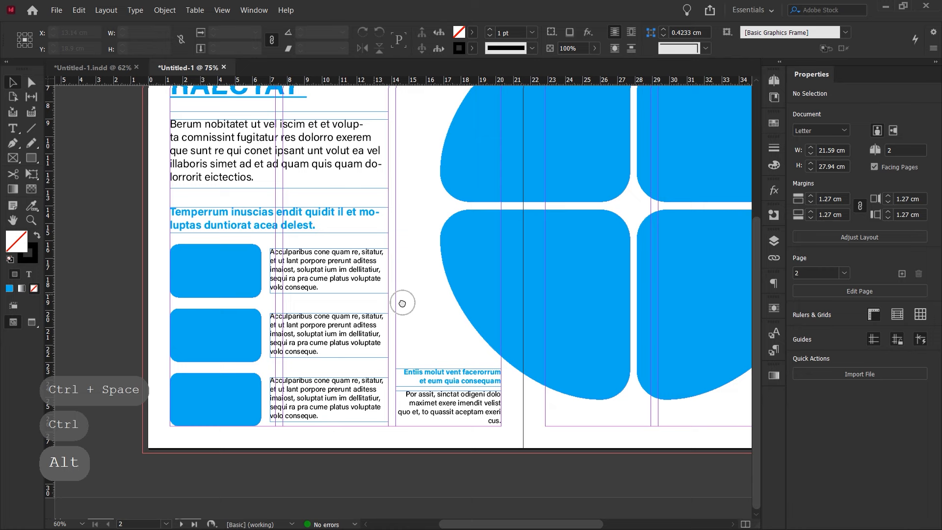
left_click_drag(338, 302, 340, 283)
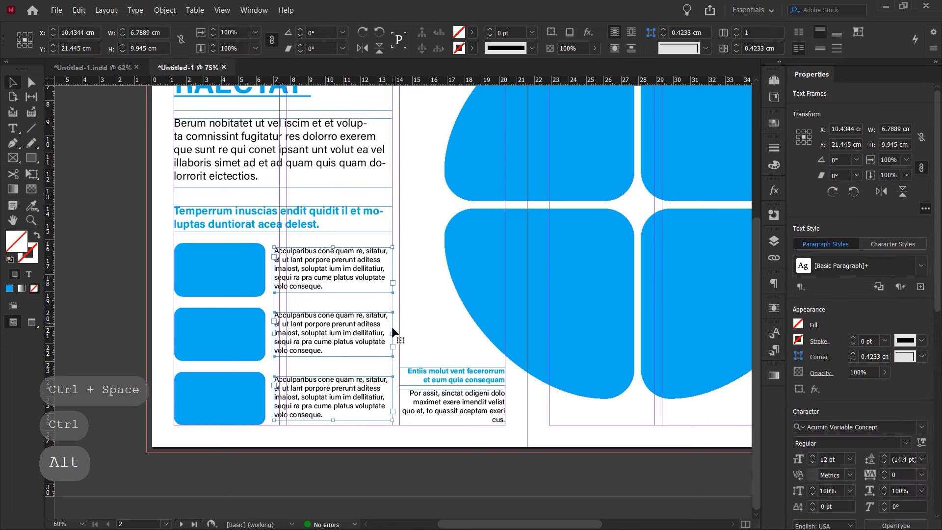
left_click_drag(392, 334, 384, 333)
left_click(419, 319)
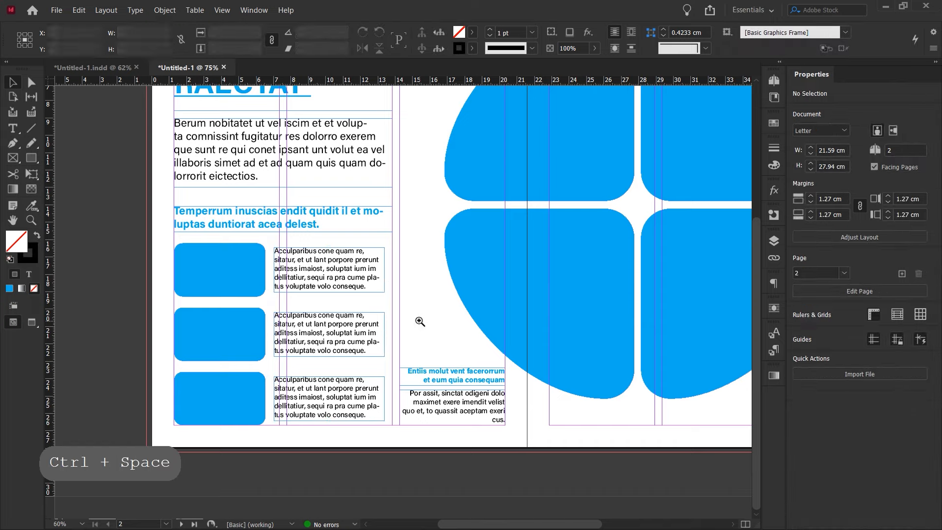
Step: Narrow the title, intro paragraph and subheading frames so their right edges line up with the image captions
left_click(419, 319, "ctrl+alt")
left_click_drag(390, 279, 265, 277)
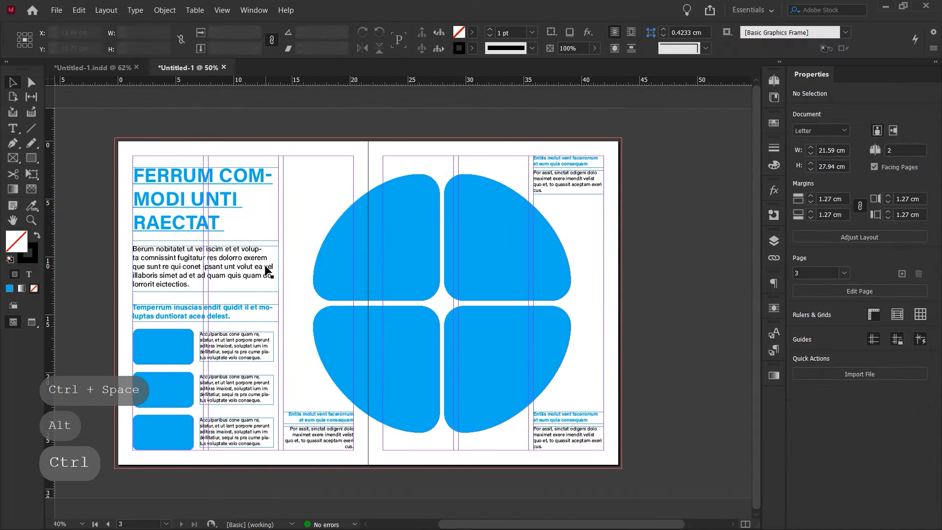
left_click(265, 266)
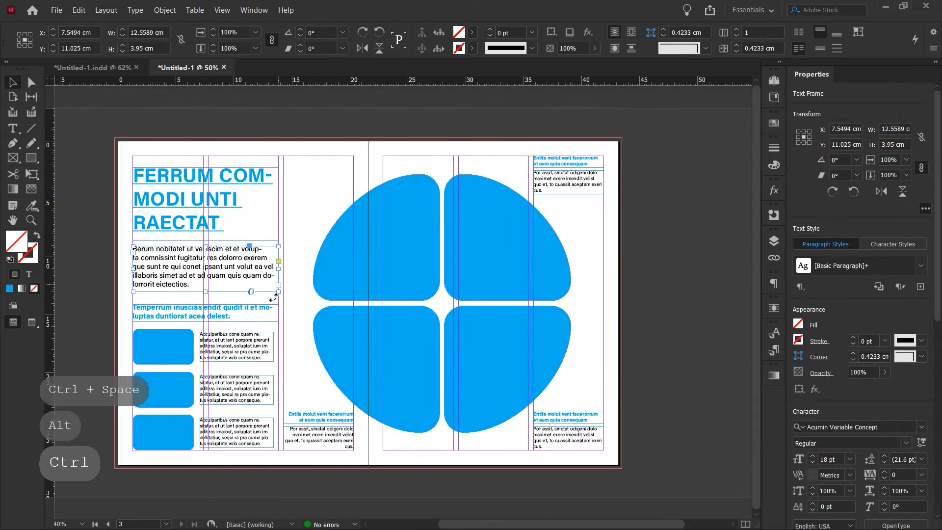
left_click(271, 317, "shift")
left_click_drag(278, 283, 273, 283)
left_click_drag(275, 214, 256, 206)
left_click(307, 216)
Step: Flip the circular graphic's upper-left piece horizontally and vertically so its curved side faces the centre
key("space")
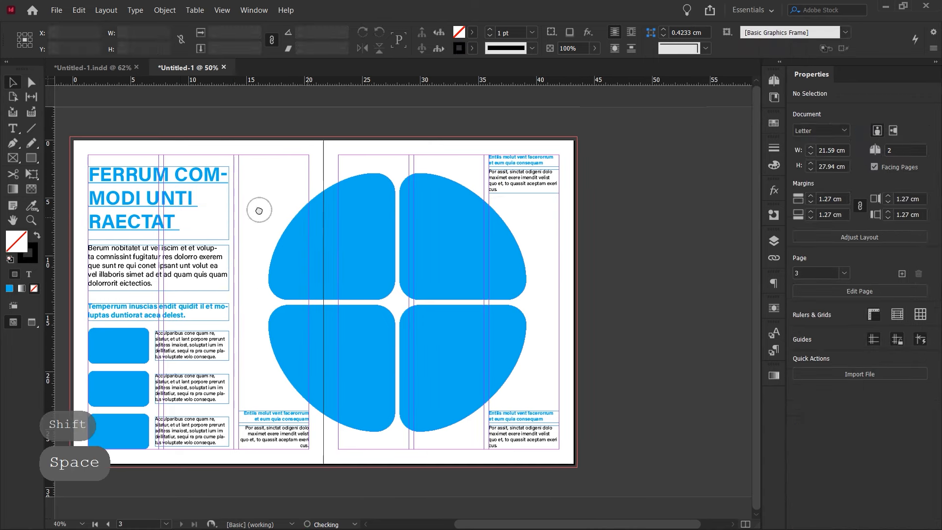
key("space")
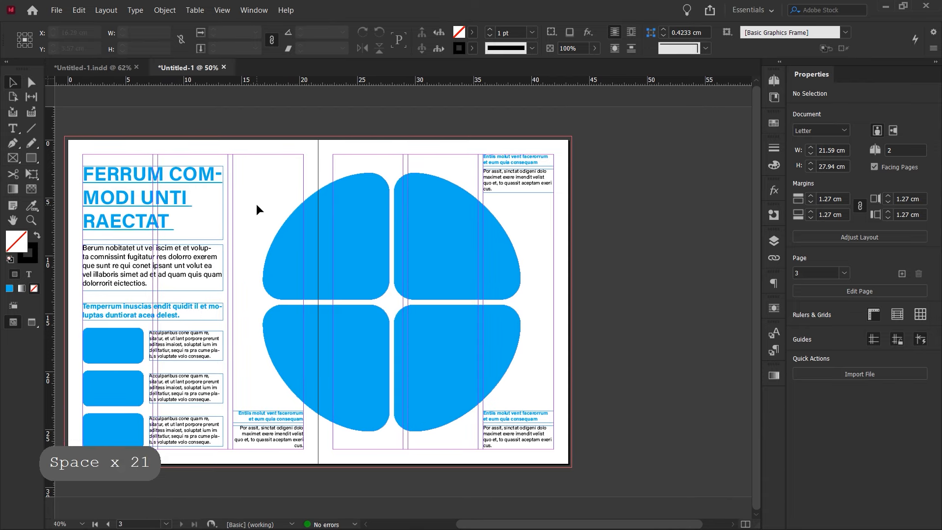
left_click(321, 251)
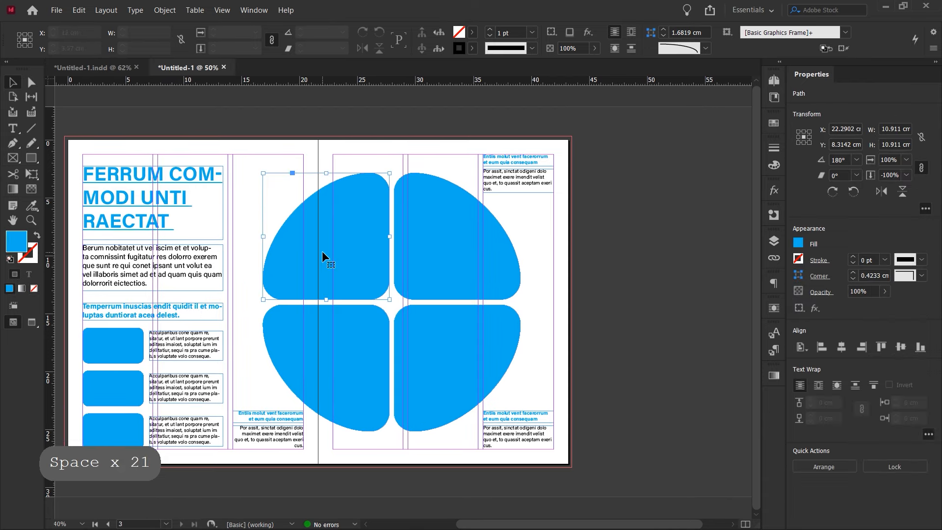
left_click(881, 191)
left_click(902, 191)
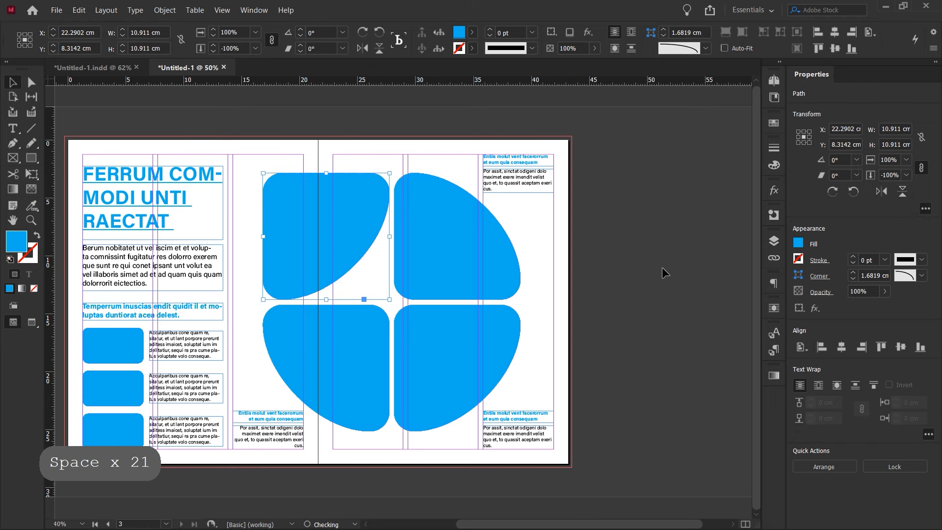
left_click(600, 281)
key("space")
left_click_drag(565, 309, 587, 308)
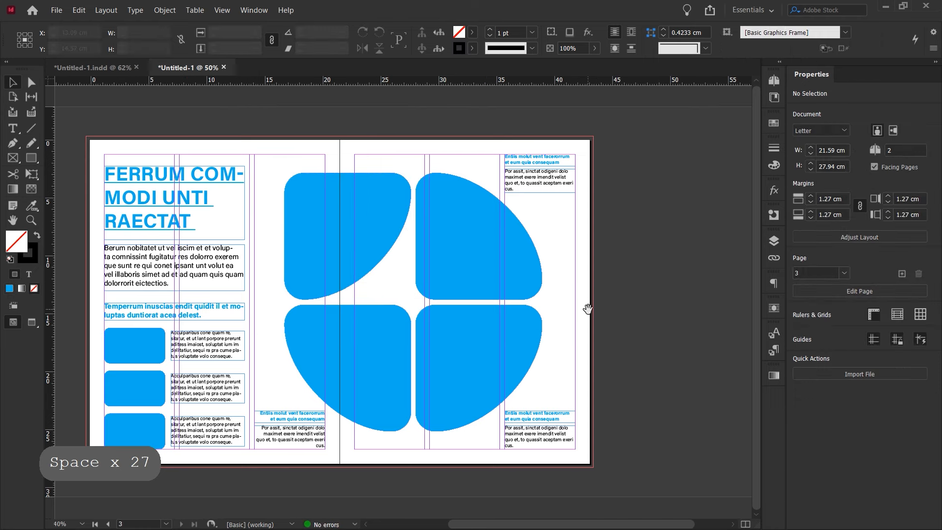
Step: Draw a rectangle about 29.68 by 28.54 cm from the left page's last column gutter to the outer bleed edges
left_click(31, 158)
left_click_drag(251, 136, 594, 470)
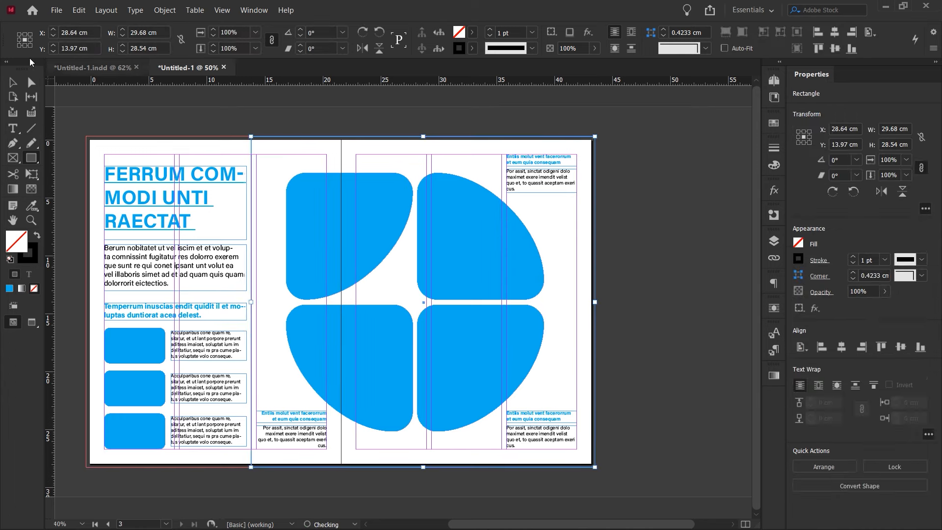
left_click(13, 84)
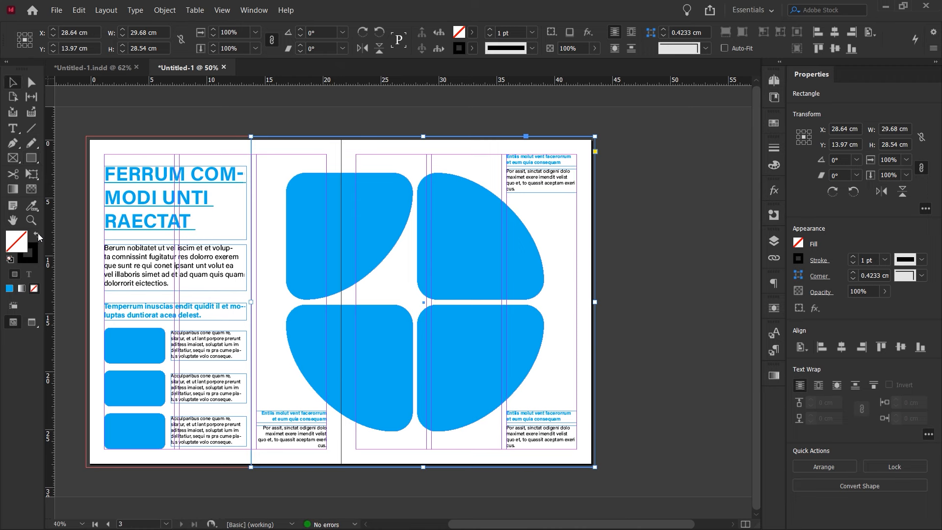
Step: Remove the rectangle's stroke and fill it with the C=100 M=0 Y=0 K=0 swatch at a 25% tint
left_click(37, 236)
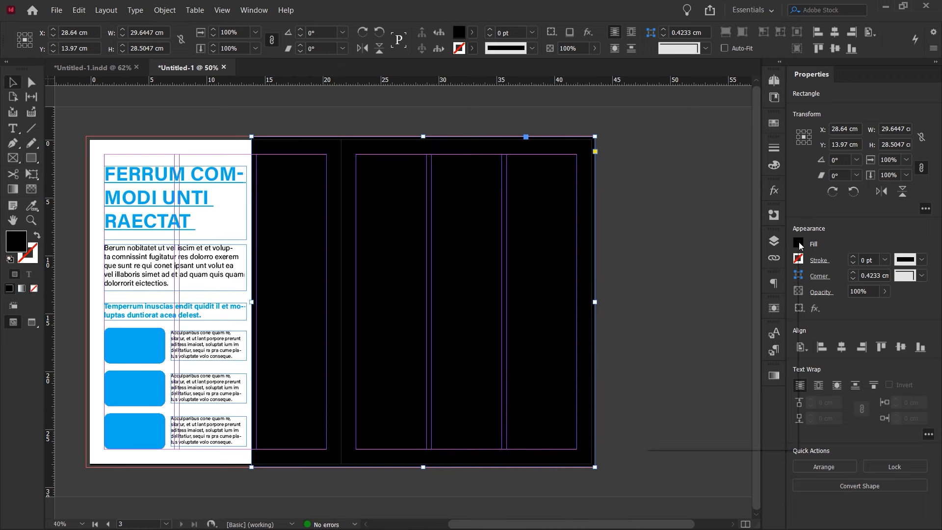
left_click(798, 243)
left_click(704, 377)
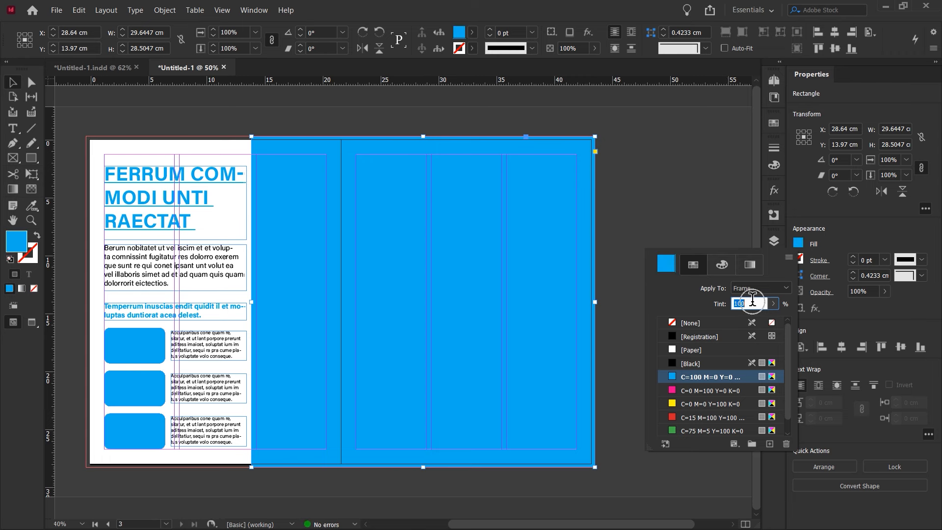
type("25")
key("Return")
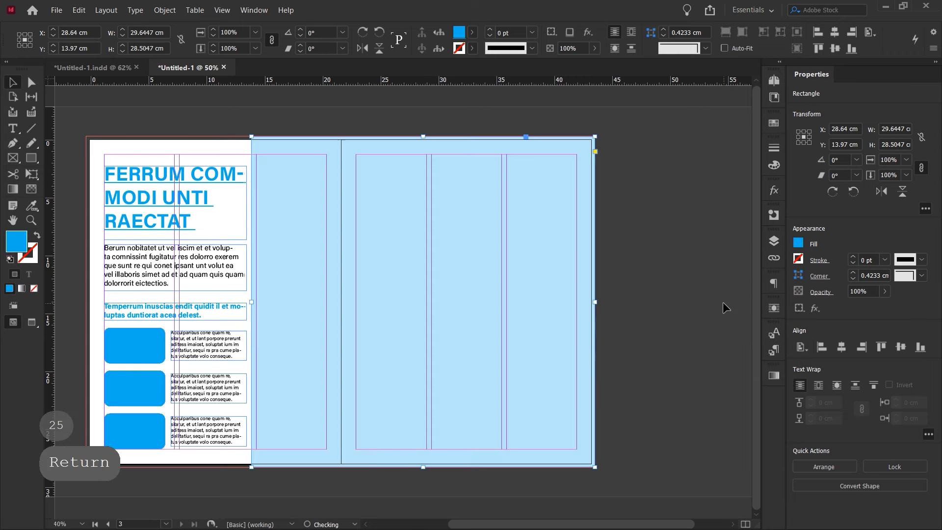
Step: Send the tinted rectangle to the back, behind the text and the circular graphic
right_click(461, 190)
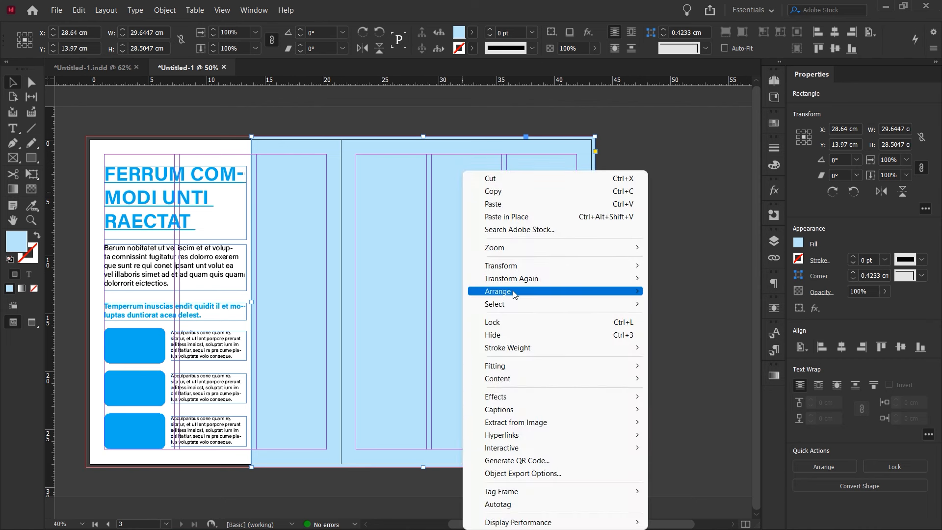
mouse_move(513, 292)
left_click(687, 304)
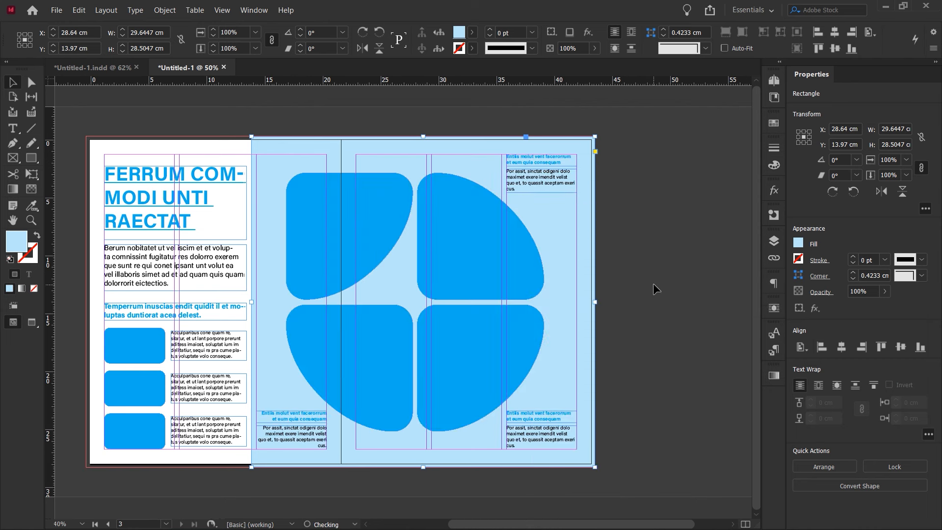
left_click(653, 284)
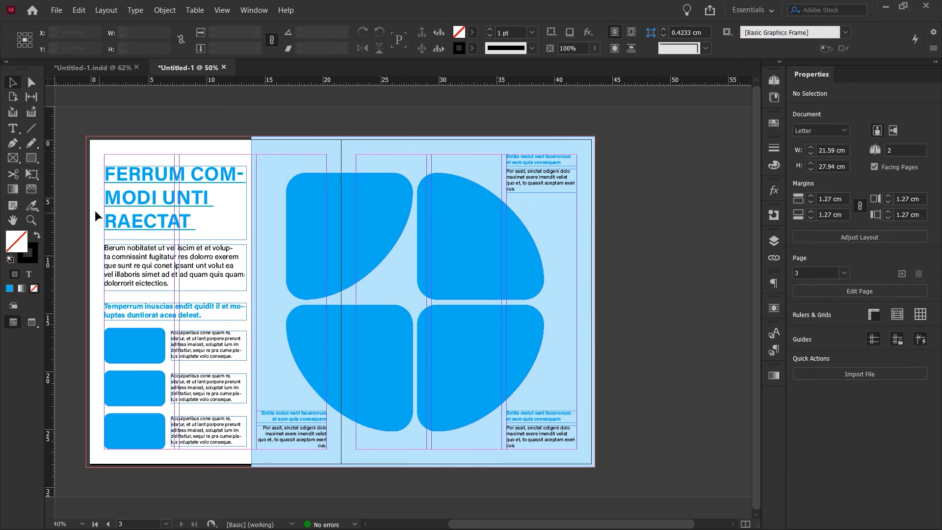
Step: Draw a circle about 23.88 cm in diameter around the four-part graphic and fill it with Paper, without a stroke
left_click_drag(31, 159, 72, 182)
left_click_drag(418, 304, 552, 484)
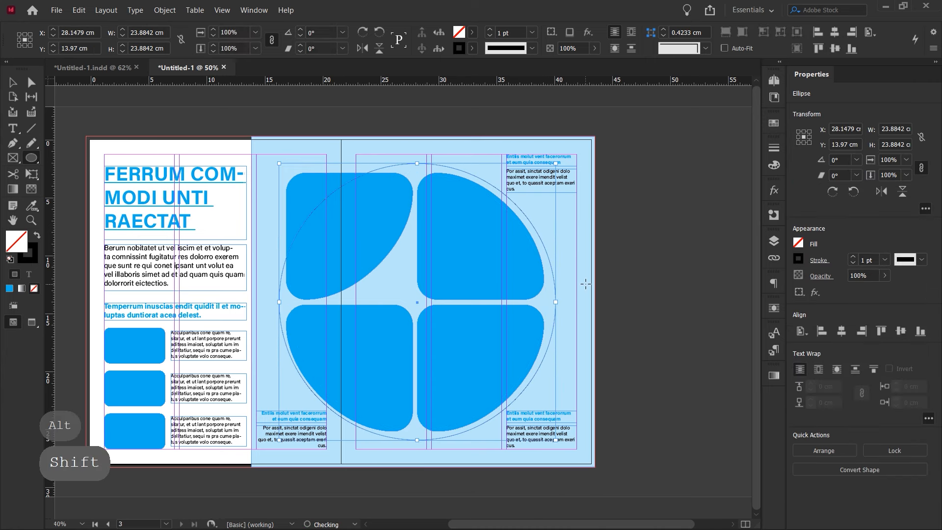
left_click(38, 236)
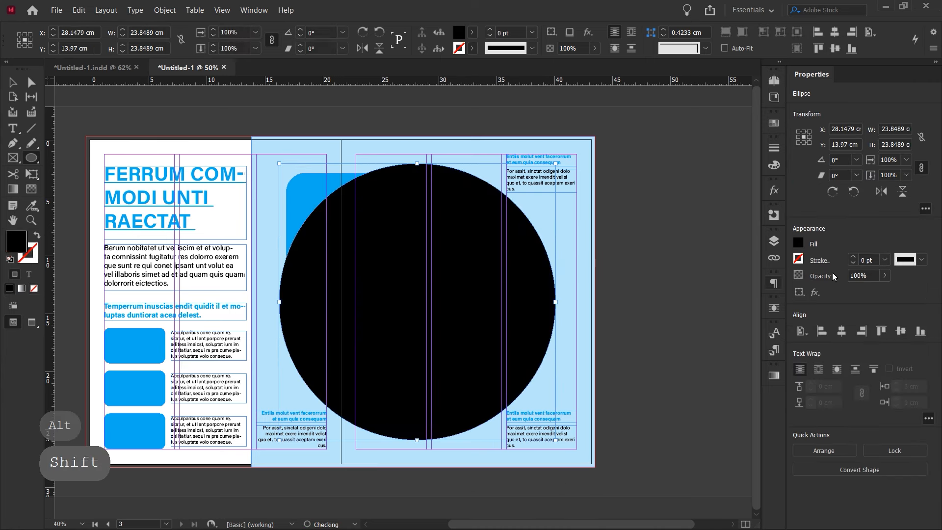
left_click(799, 239)
left_click(693, 349)
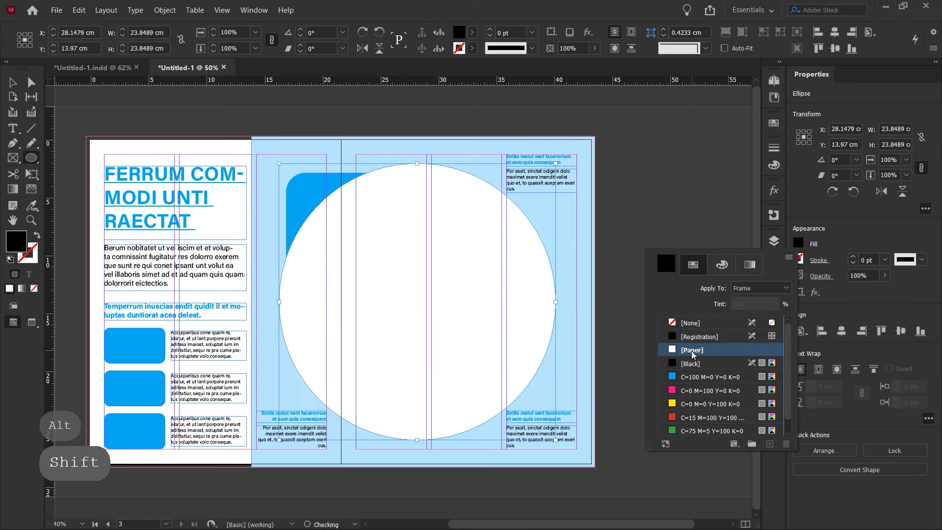
left_click(835, 227)
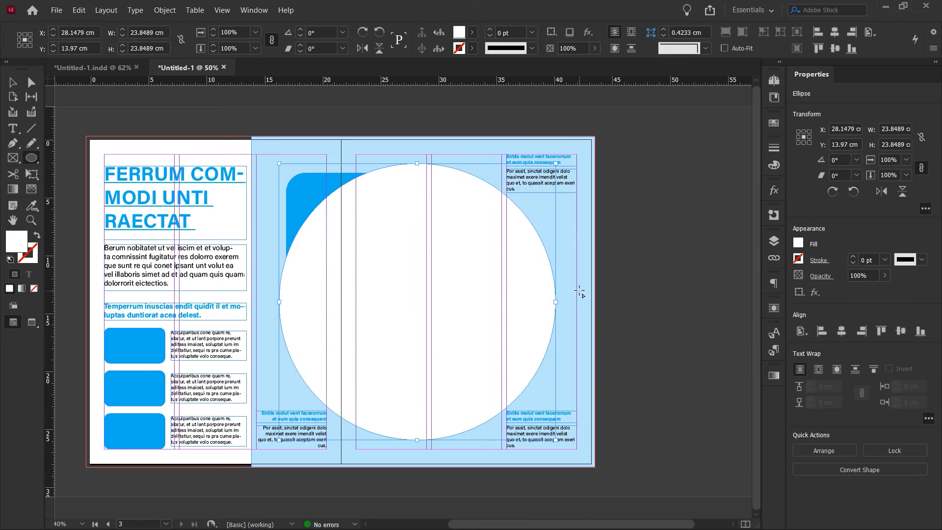
Step: Send the white circle and the tinted background rectangle together to the back
key("shift")
left_click(13, 84)
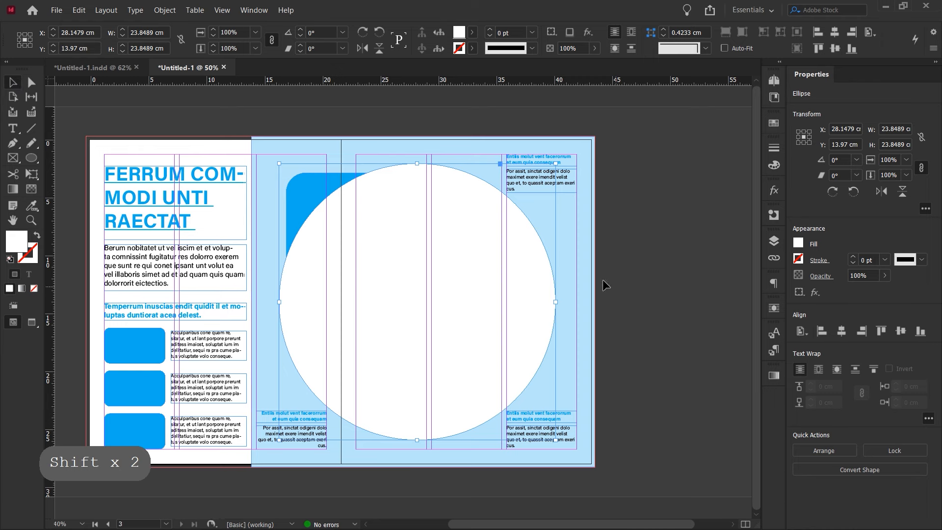
left_click(571, 236, "shift")
right_click(569, 234)
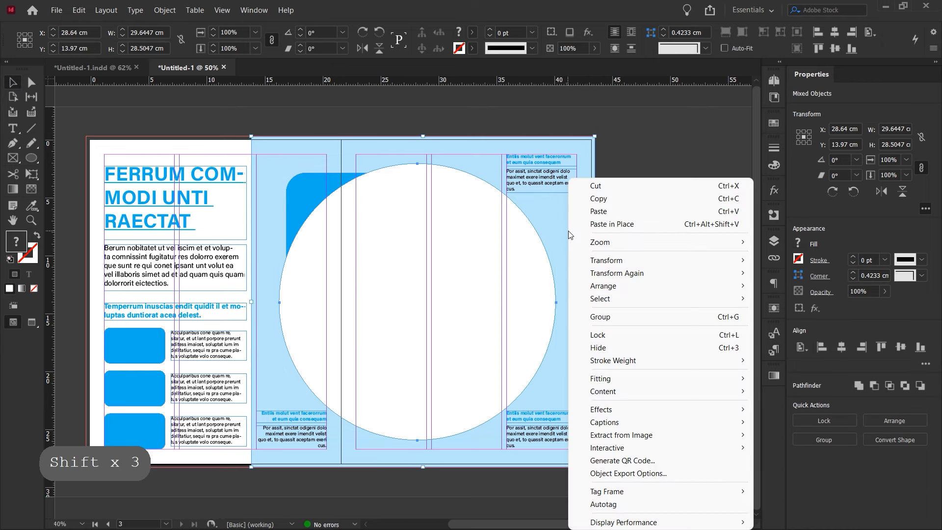
mouse_move(694, 289)
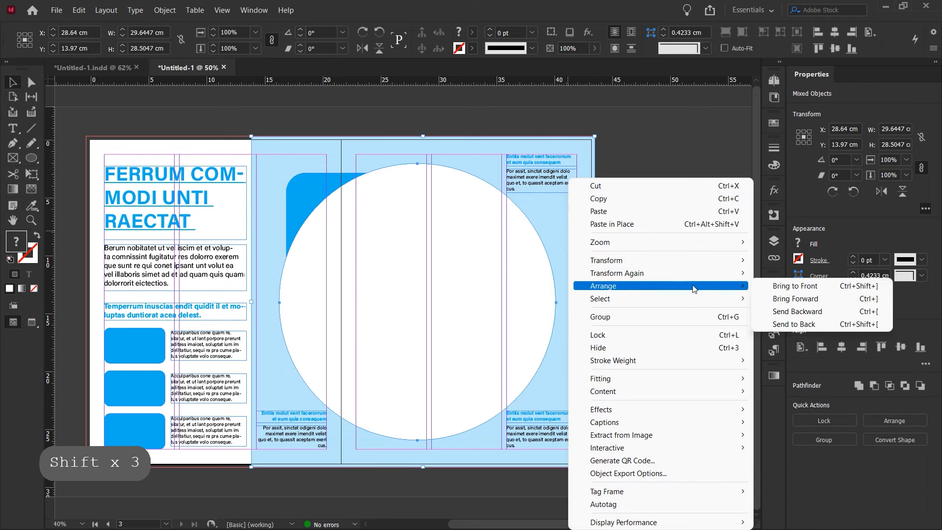
left_click(793, 324)
left_click(655, 298)
Step: Nudge the white circle left to X 27.9245 cm so it is centred behind the four-part graphic
left_click(478, 341, "ctrl")
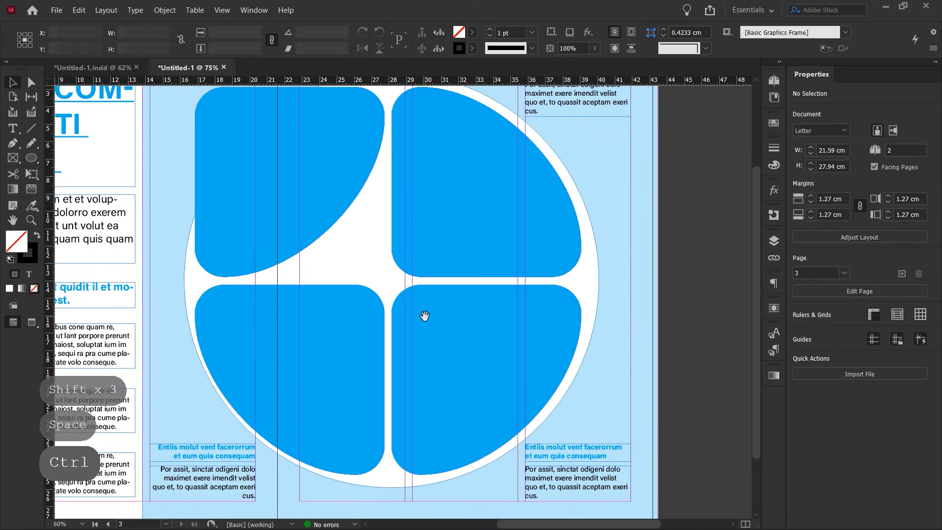
left_click(373, 277)
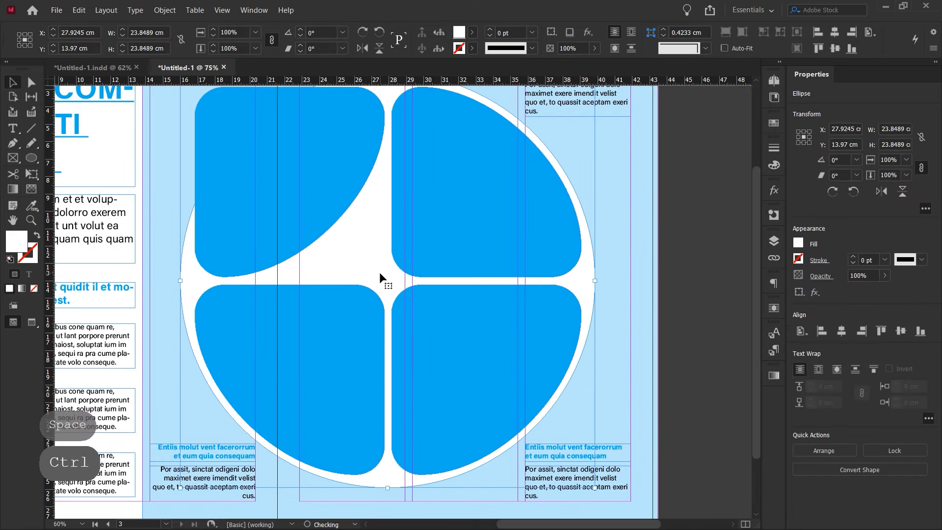
scroll(378, 271, "up", 1)
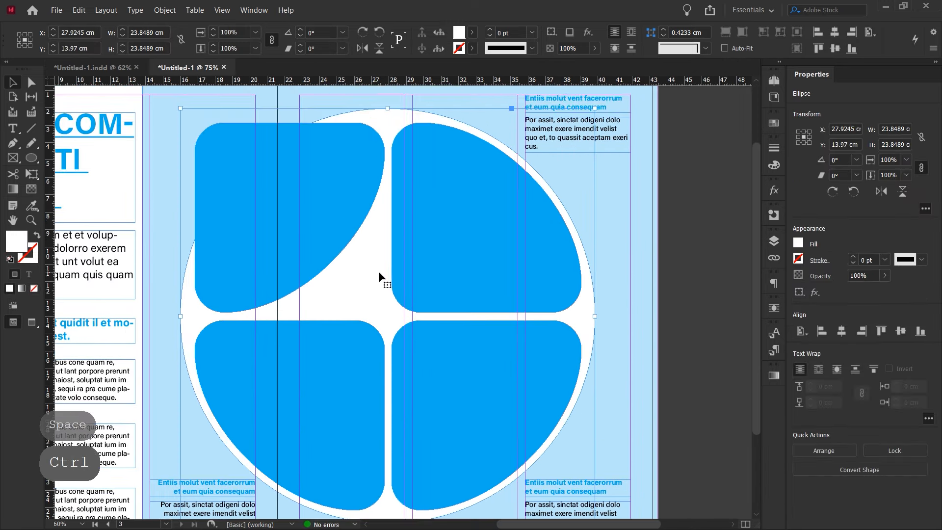
Step: Scale the four-part graphic and its white circle down together about their centre, each part about 10.2 cm wide, and preview the spread
left_click(389, 301, "ctrl+alt")
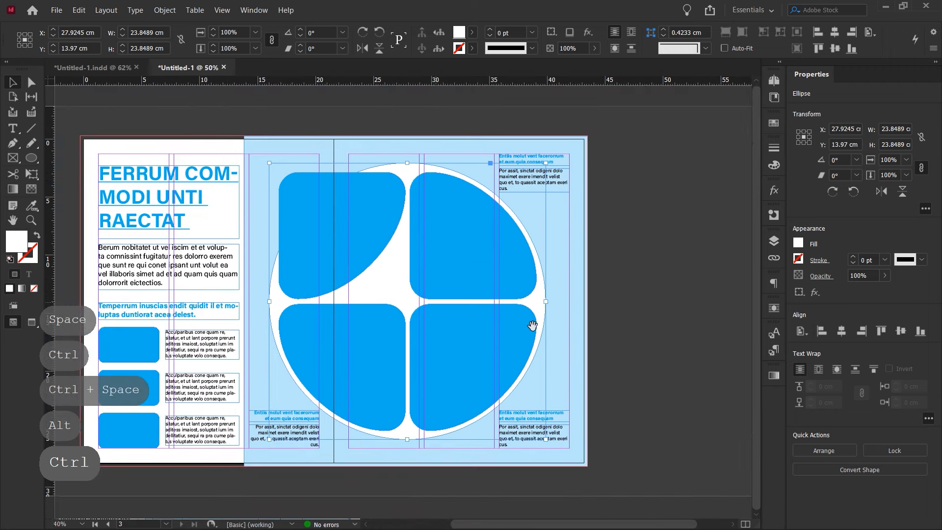
left_click(459, 366, "shift")
left_click(388, 357, "shift")
left_click(342, 264, "shift")
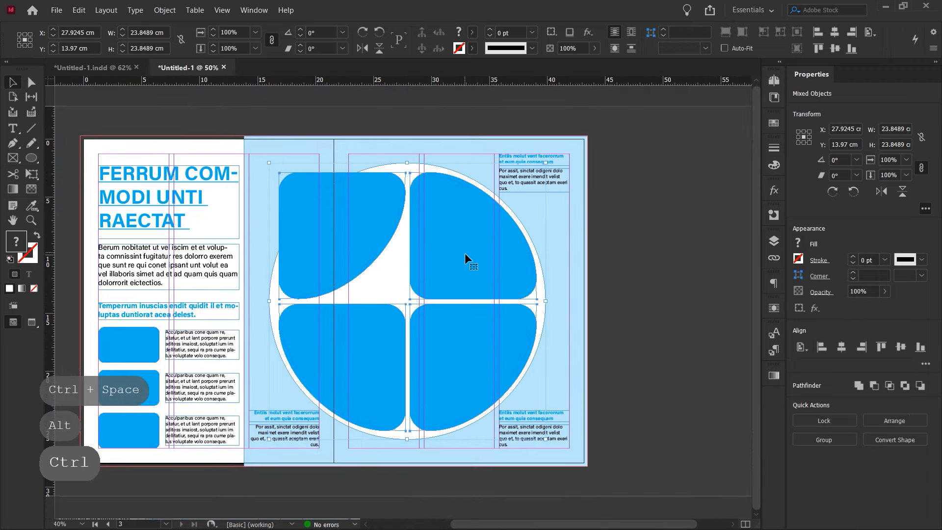
left_click_drag(405, 438, 405, 430)
left_click(663, 310)
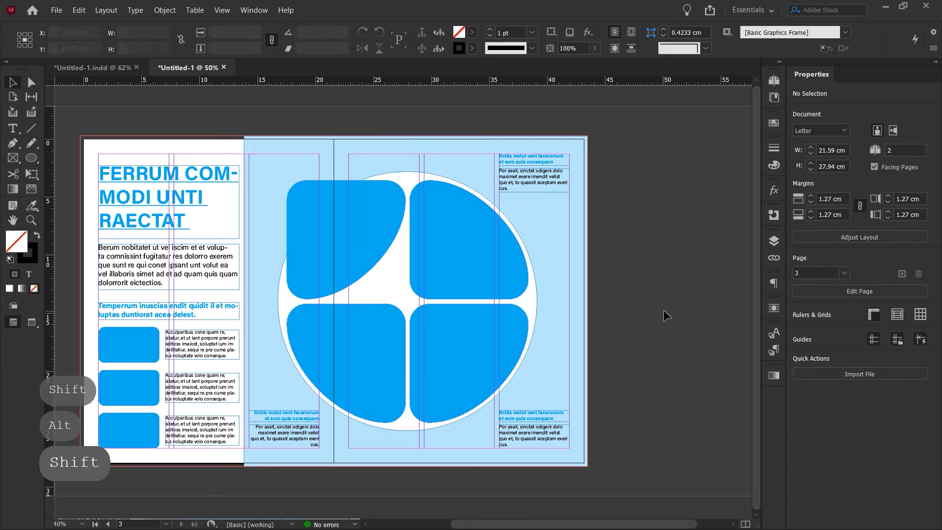
key("w")
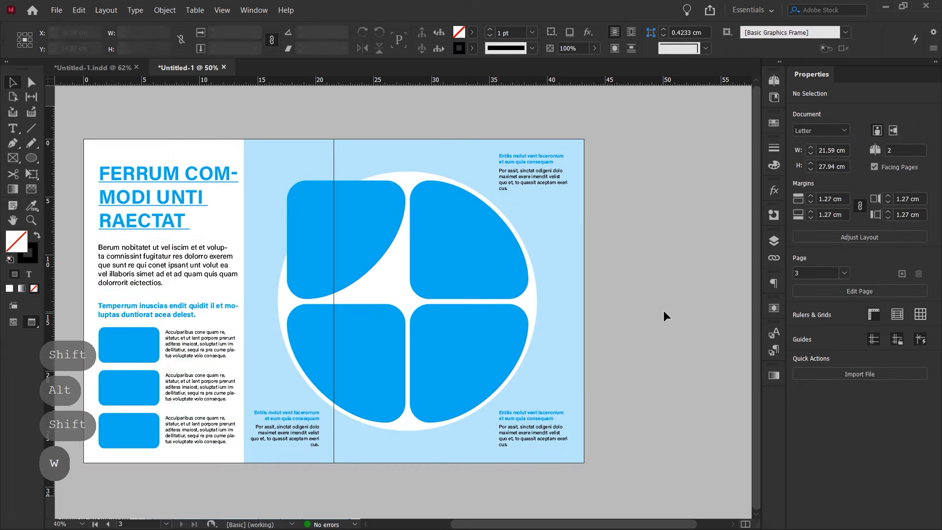
key("w")
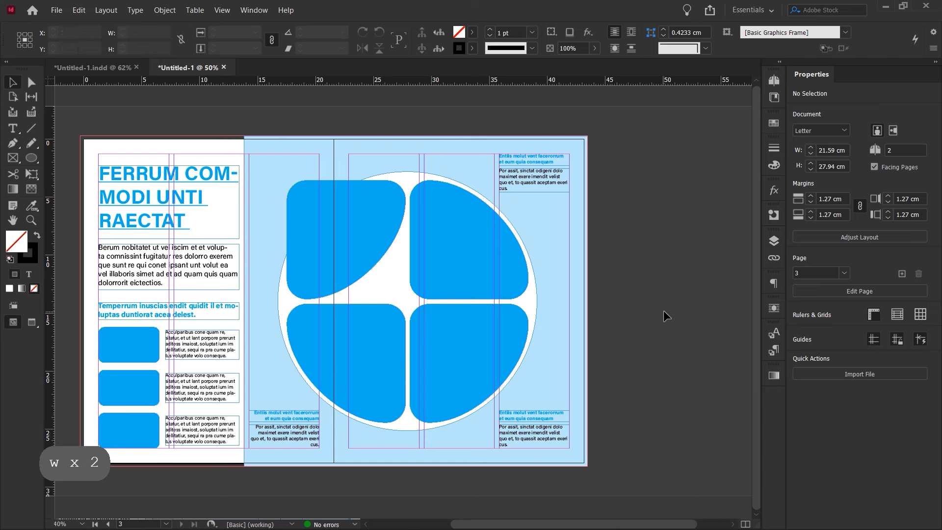
Step: Place the group-asia-young-creative-people image in the first image box beside the captions
left_click(336, 325, "ctrl")
mouse_move(336, 326)
left_mouse_down()
mouse_move(446, 353)
mouse_move(326, 311)
left_mouse_up()
left_click(318, 310, "ctrl+alt")
left_click(250, 353)
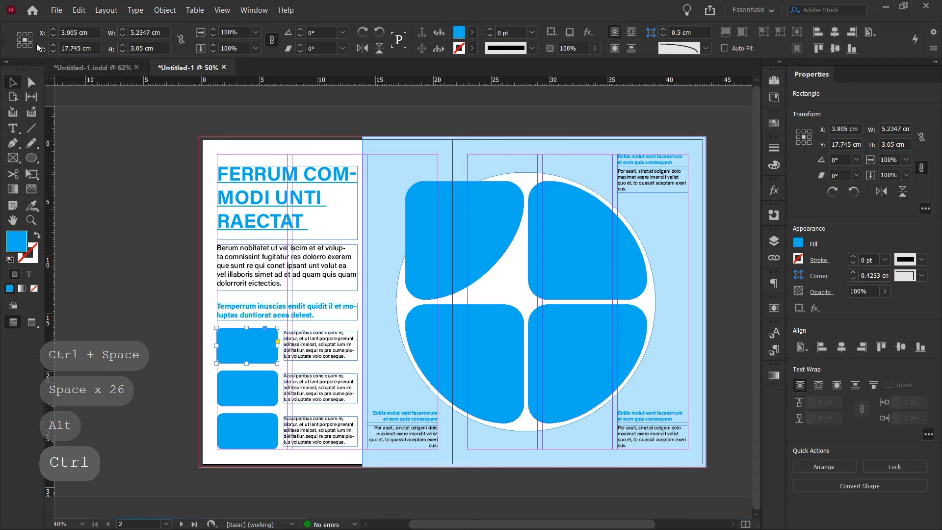
left_click(53, 12)
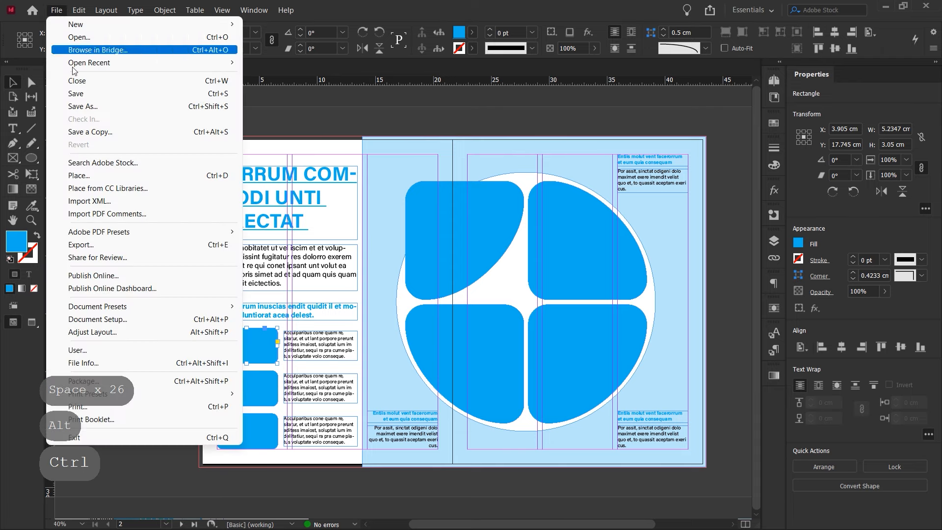
left_click(120, 179)
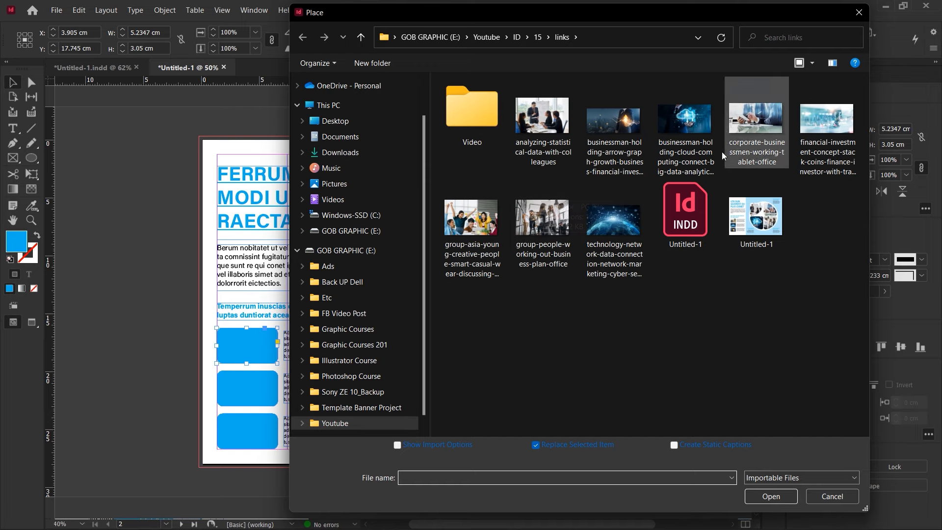
left_click(487, 226)
left_click(767, 496)
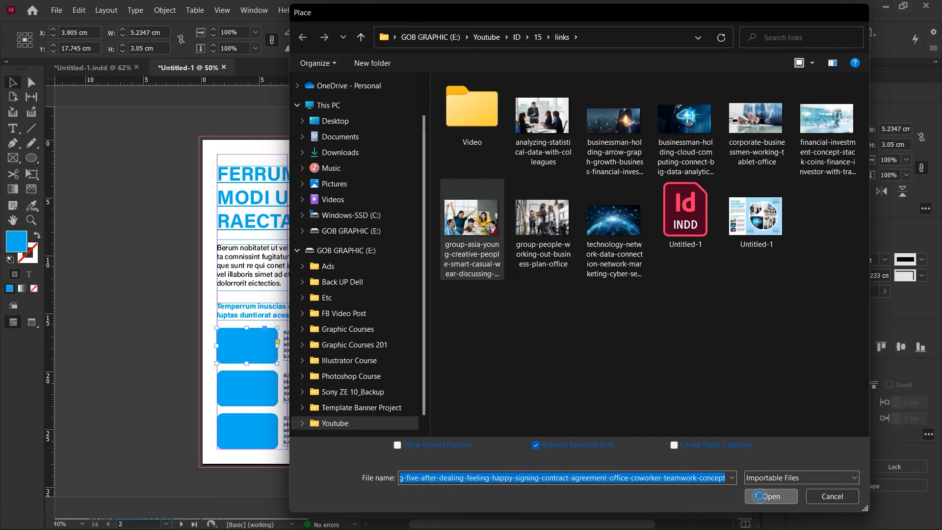
Step: Scale the placed group photo down proportionally to about 5.55 by 3.7 cm around its box
left_click(254, 458)
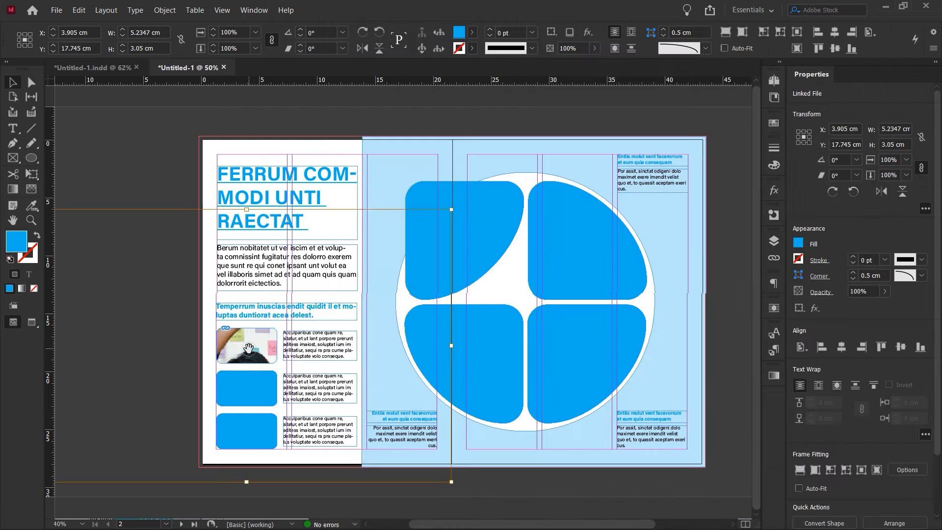
left_click_drag(246, 480, 246, 363)
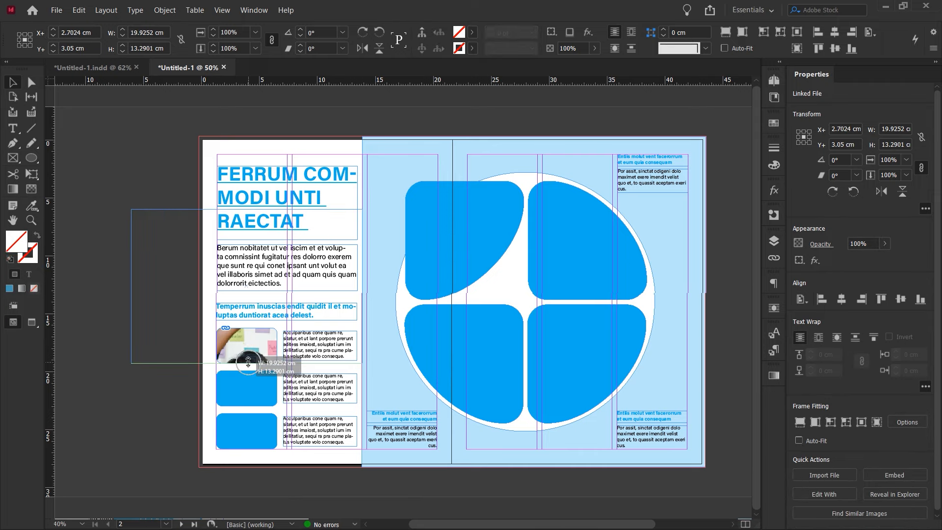
left_click_drag(249, 210, 251, 319)
Step: Reposition the group photo inside its box and reduce it to about 5.25 cm wide so it just spans the box's width
left_click(257, 359, "ctrl")
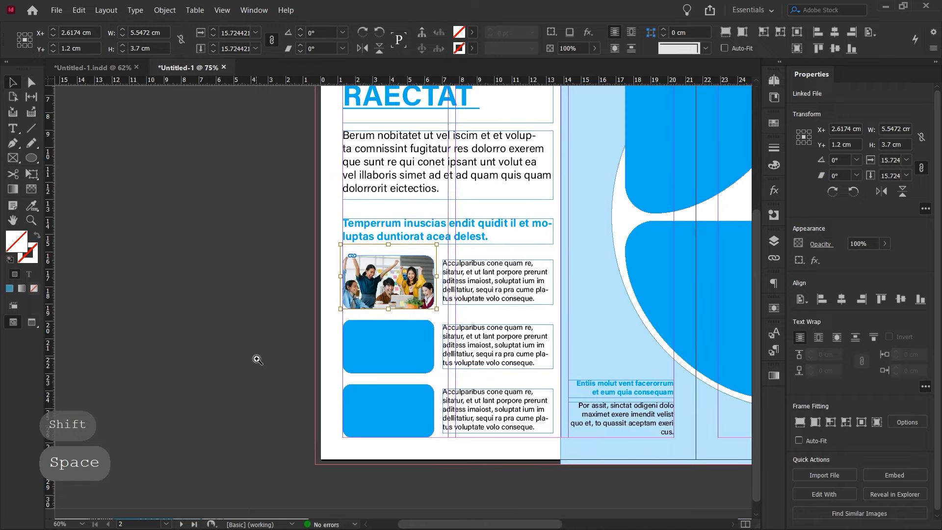
left_click(394, 285, "ctrl")
left_click(407, 292, "ctrl")
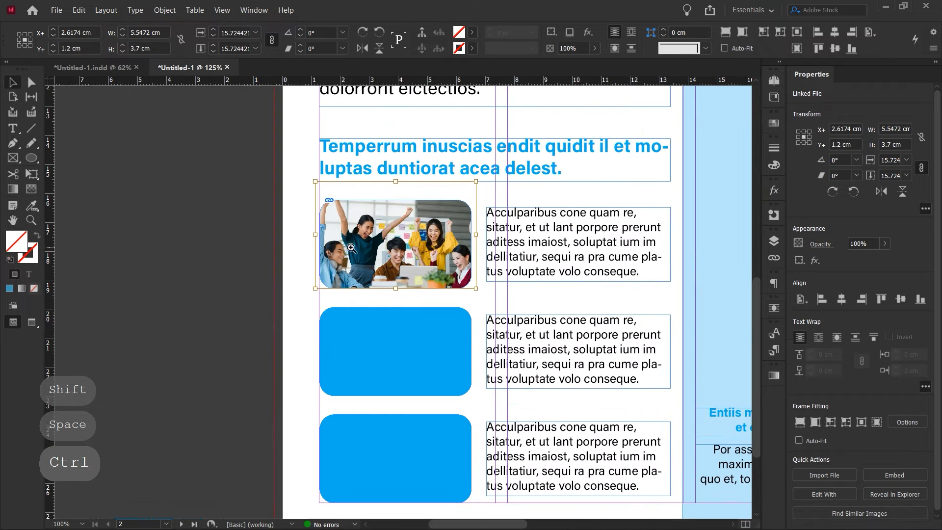
left_click_drag(391, 215, 382, 209)
left_click_drag(337, 188, 342, 193)
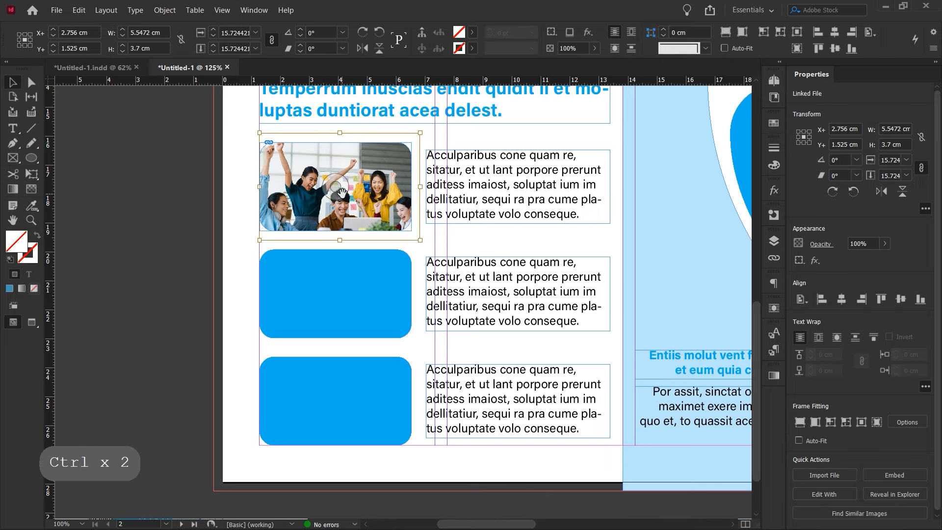
left_click_drag(418, 188, 412, 187)
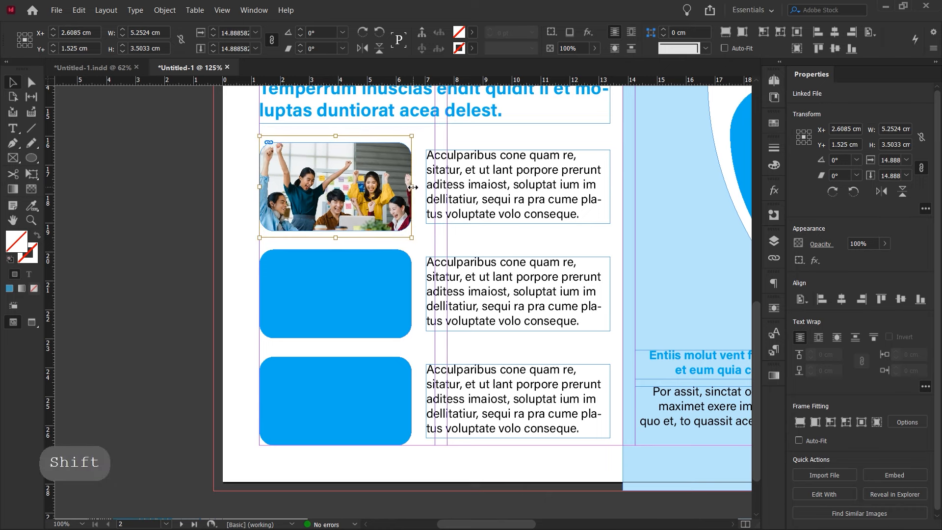
left_click(146, 207)
Step: Place the technology-network-data-connection image in the second image box and make it fill the frame proportionally
left_click(287, 274)
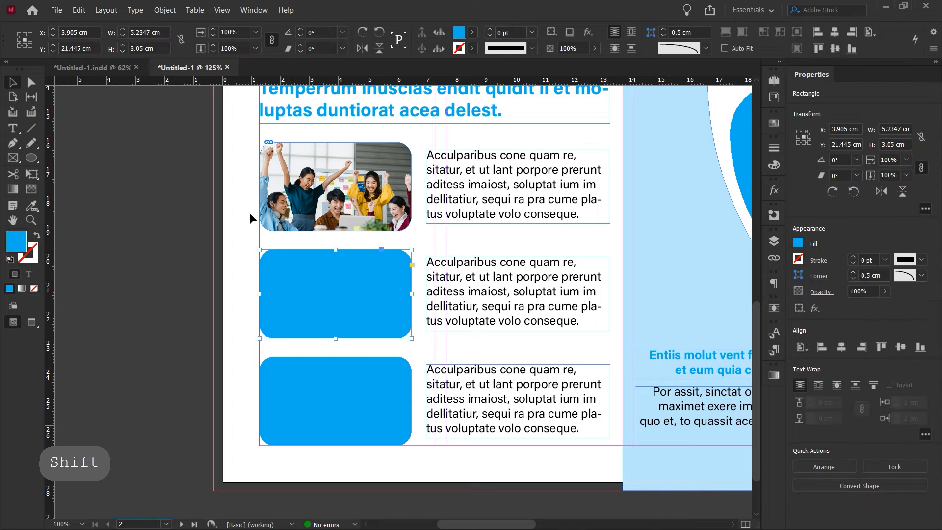
left_click(55, 10)
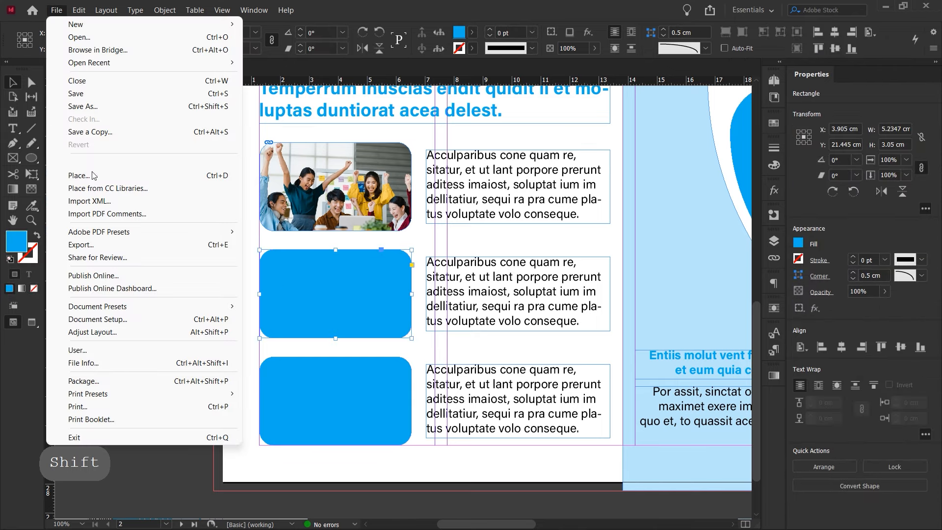
left_click(147, 176)
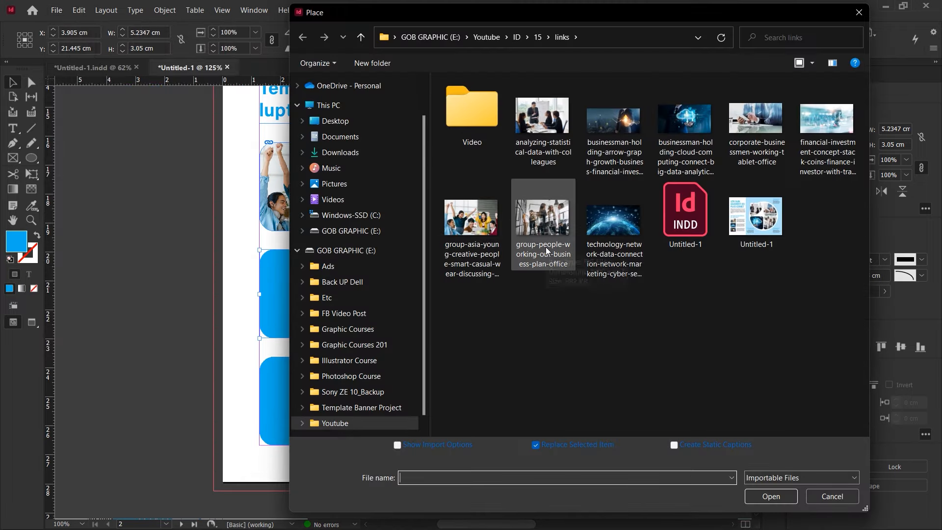
left_click(618, 236)
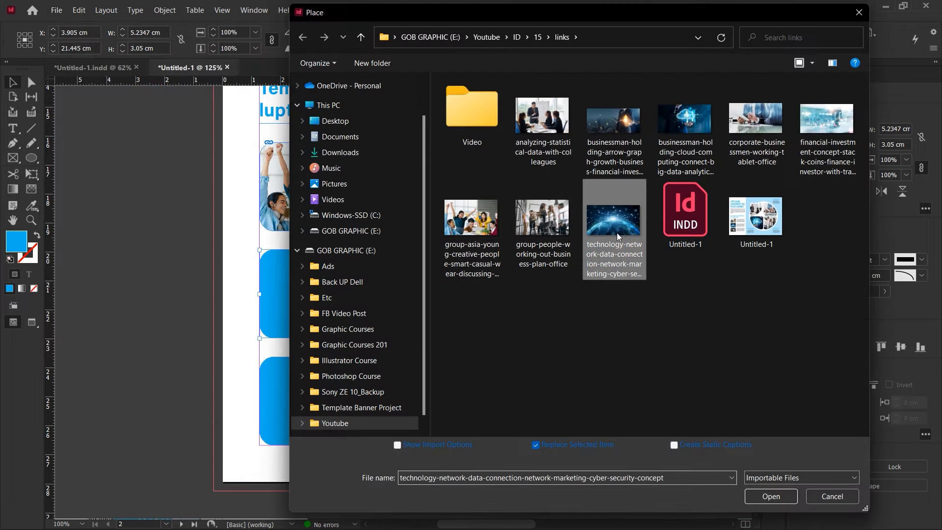
left_click(769, 497)
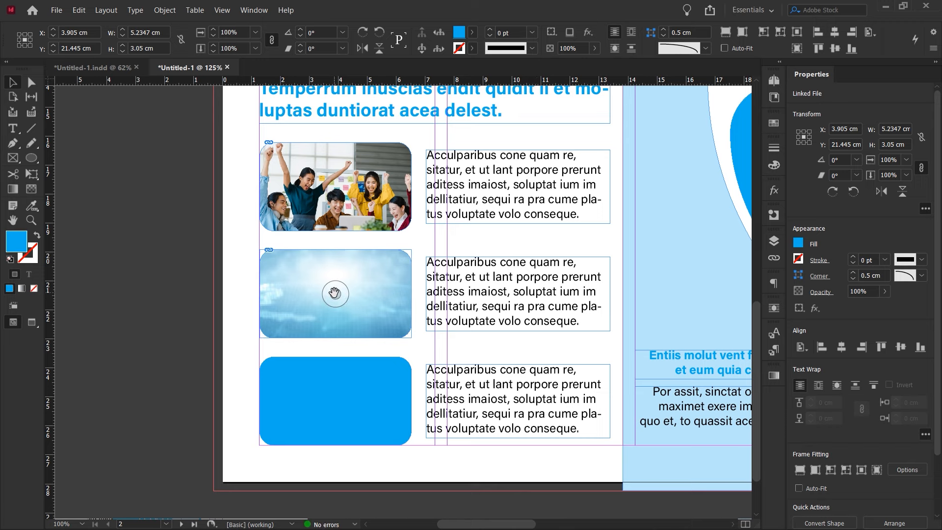
left_click(335, 293)
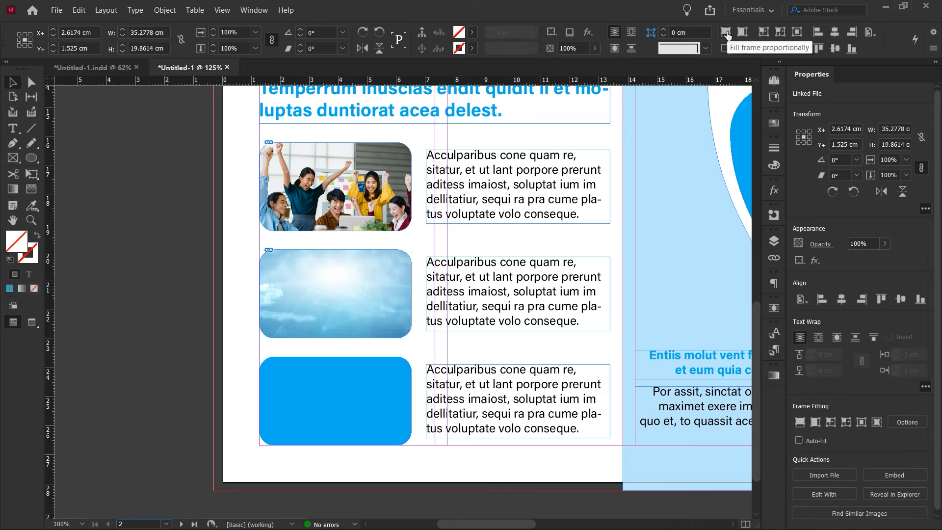
left_click(726, 33)
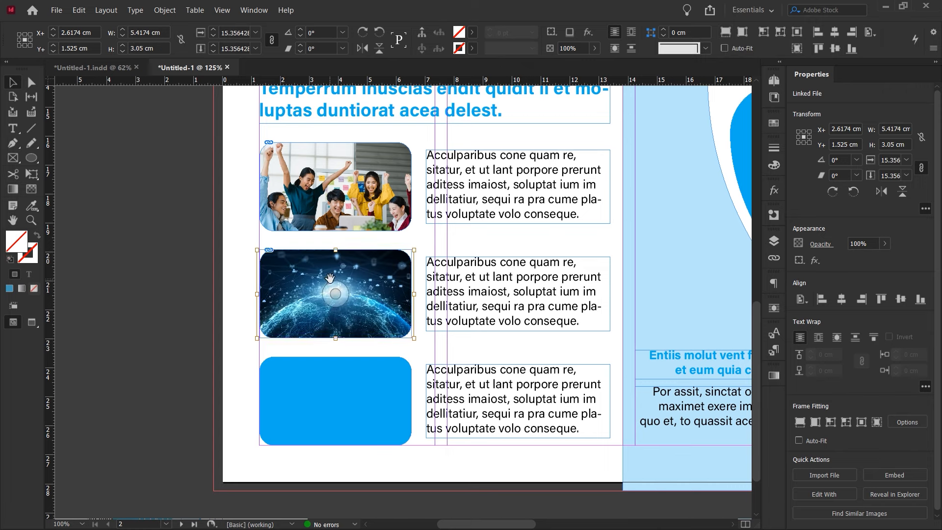
left_click(225, 293)
Step: Place the businessman-holding-arrow-graph image in the third image box, filling the frame proportionally and shifted left within it
left_click(319, 419)
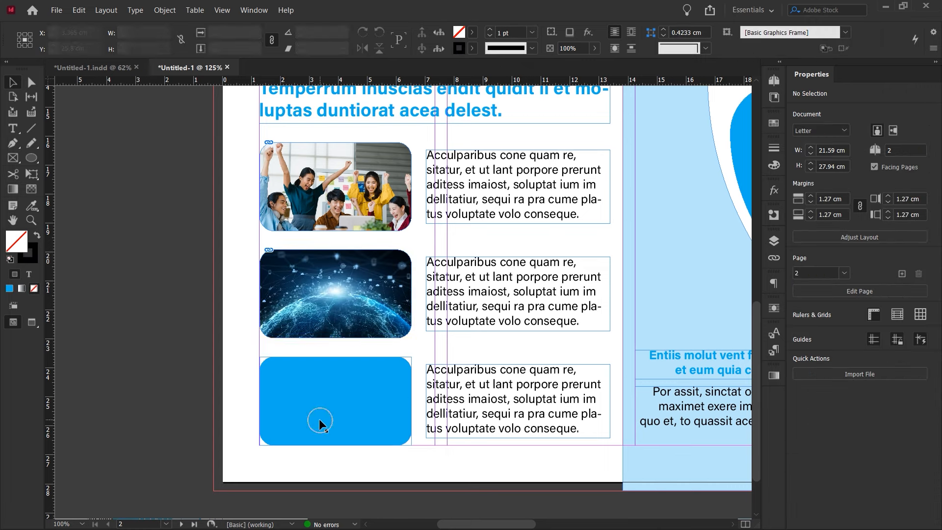
left_click(56, 11)
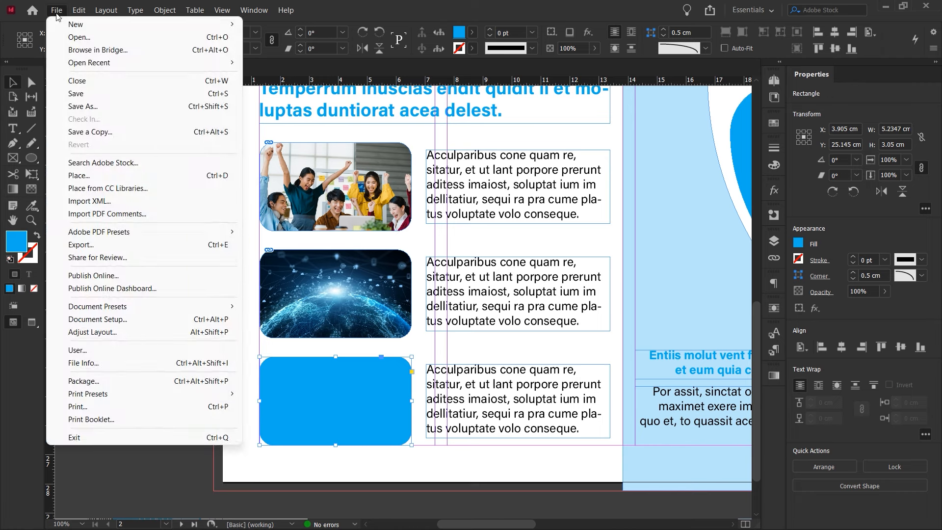
left_click(144, 176)
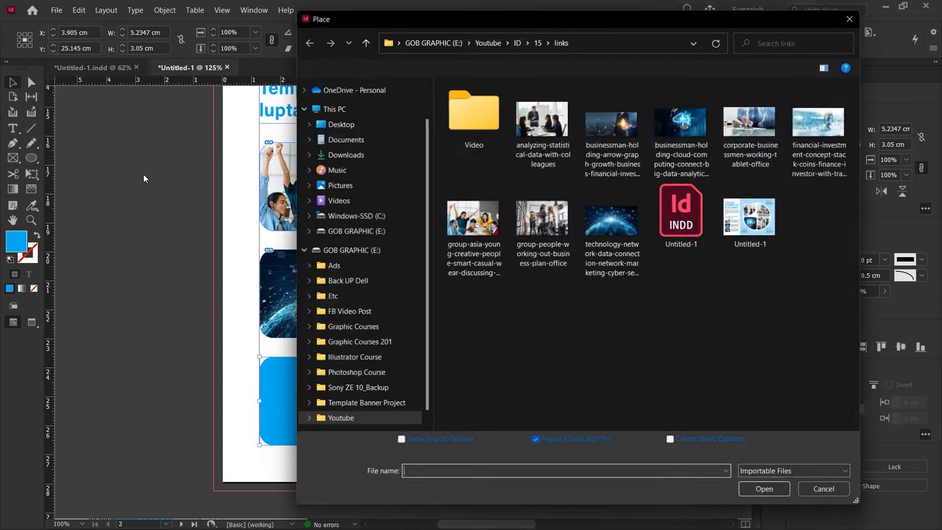
left_click(610, 128)
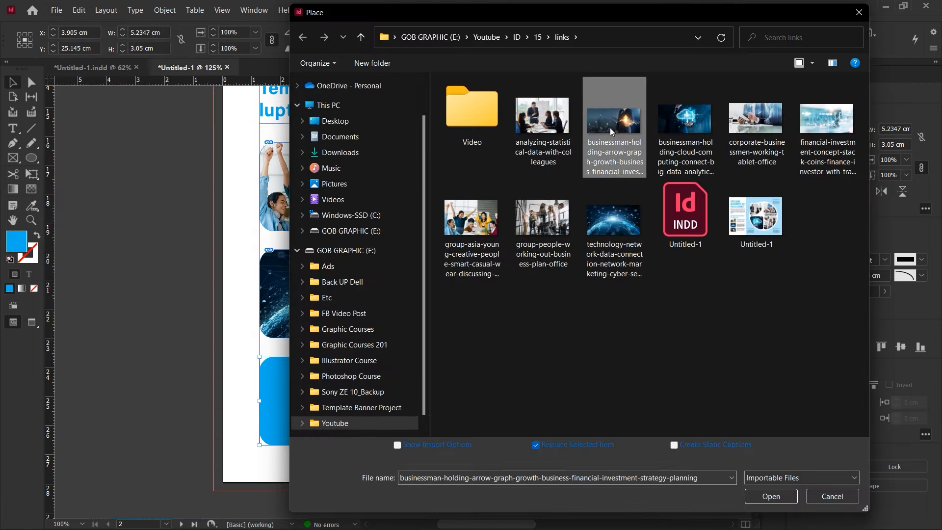
left_click(769, 497)
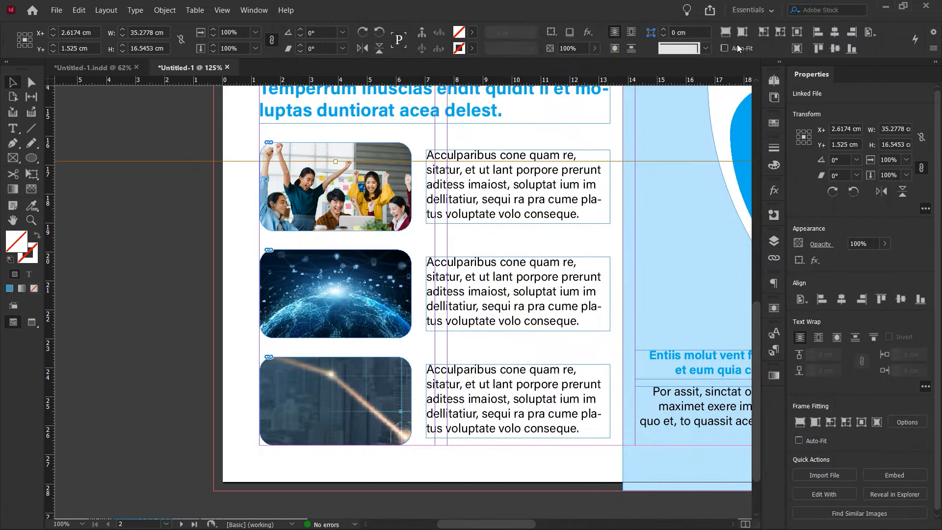
left_click(725, 32)
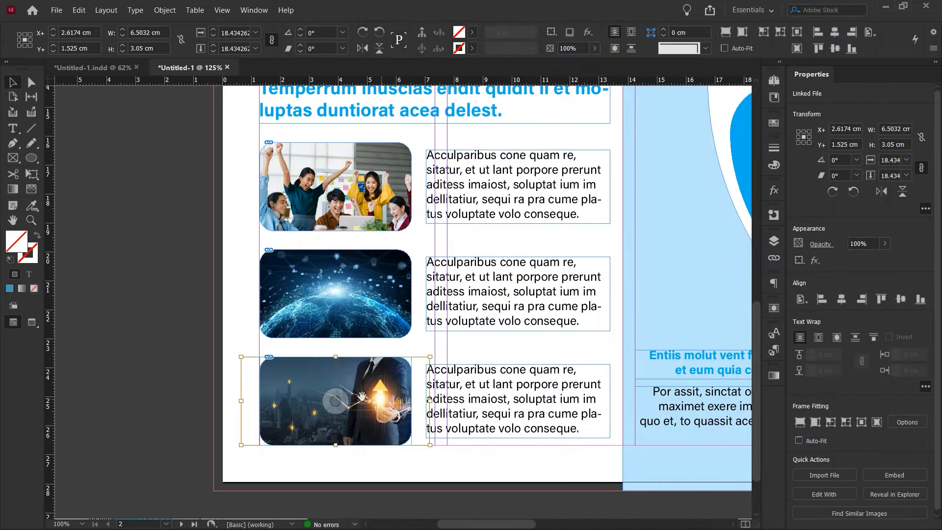
left_click_drag(342, 404, 324, 403)
left_click(148, 351)
Step: Place the analyzing-statistical-data-with-colleagues image in the upper-left part of the circular graphic and flip the image vertically
key("space")
left_click_drag(416, 233, 93, 307)
left_click_drag(566, 215, 288, 345)
left_click(411, 278, "ctrl+alt")
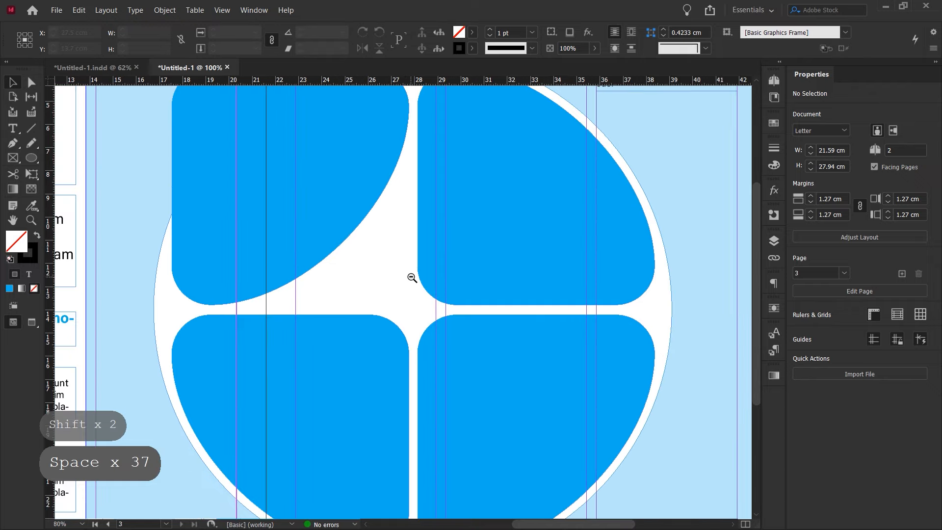
left_click(411, 278, "ctrl+alt")
left_click_drag(416, 303, 434, 277)
left_click(351, 193)
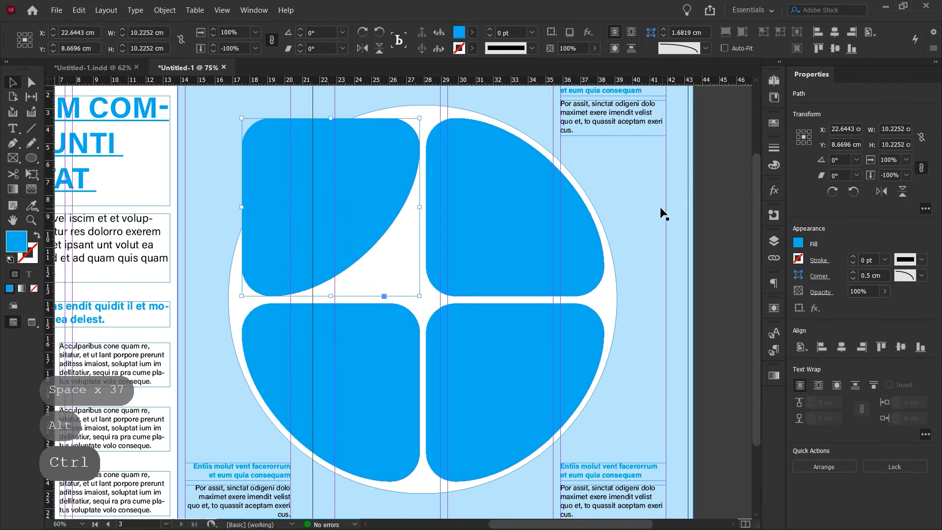
left_click(57, 9)
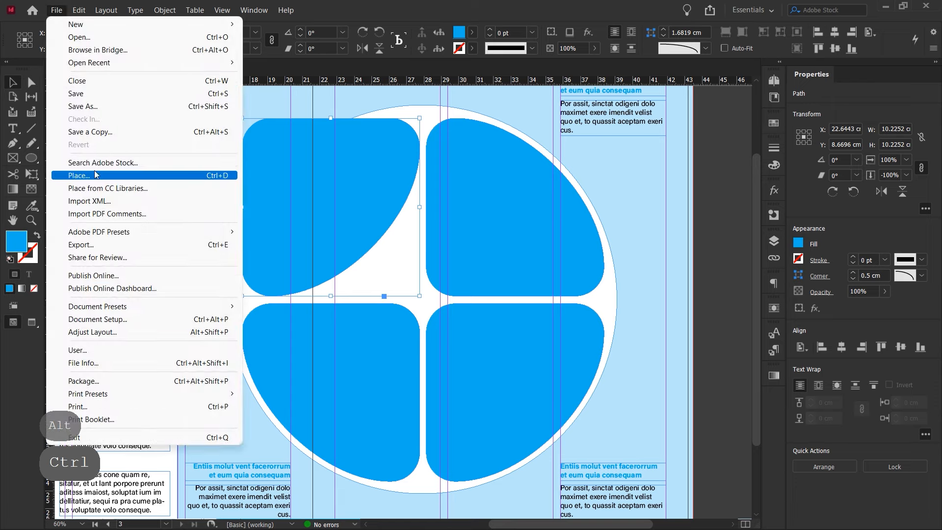
left_click(95, 175)
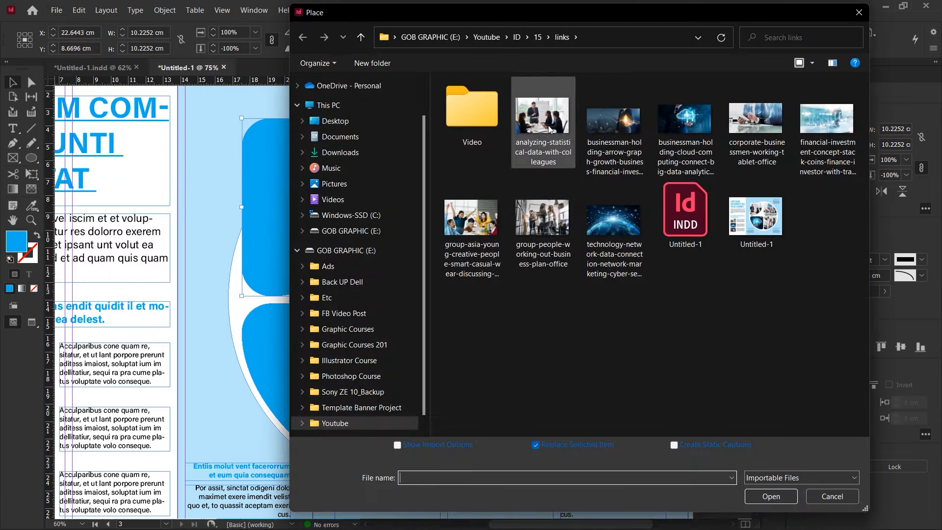
left_click(550, 129)
left_click(757, 496)
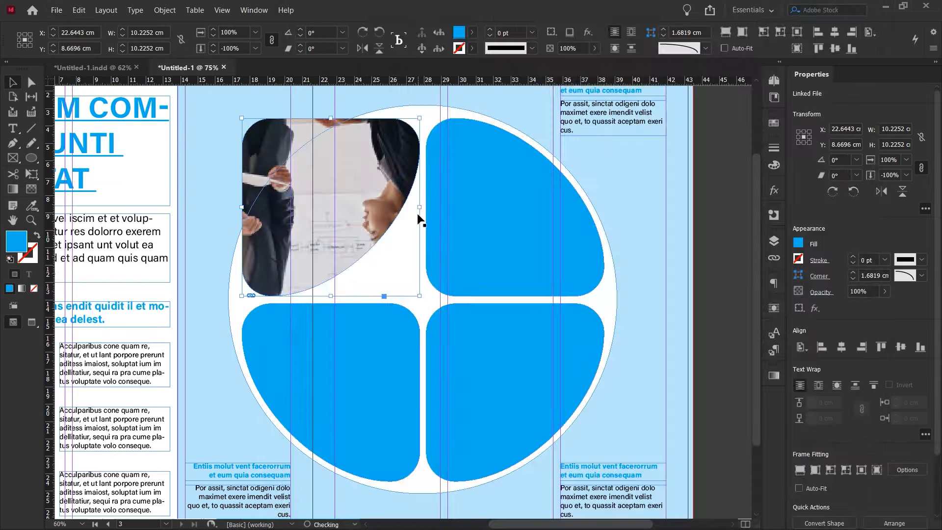
left_click(331, 207)
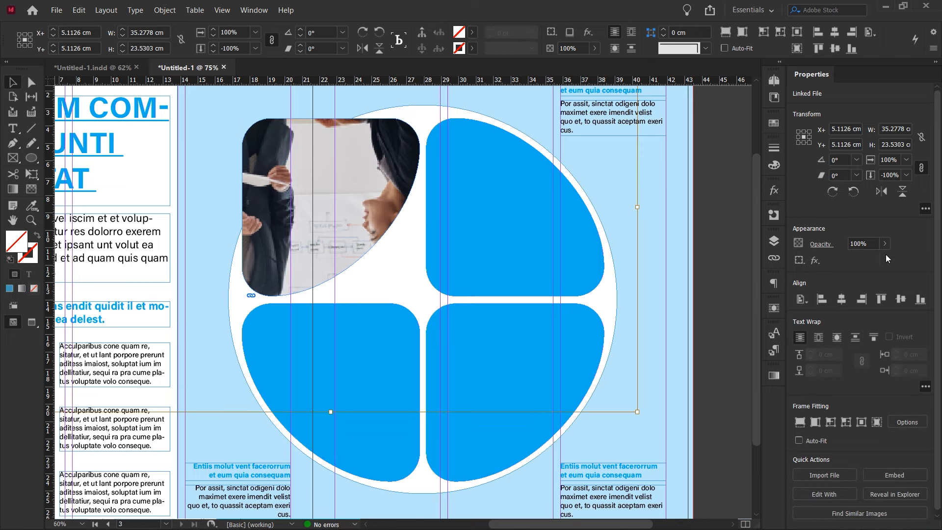
left_click(903, 196)
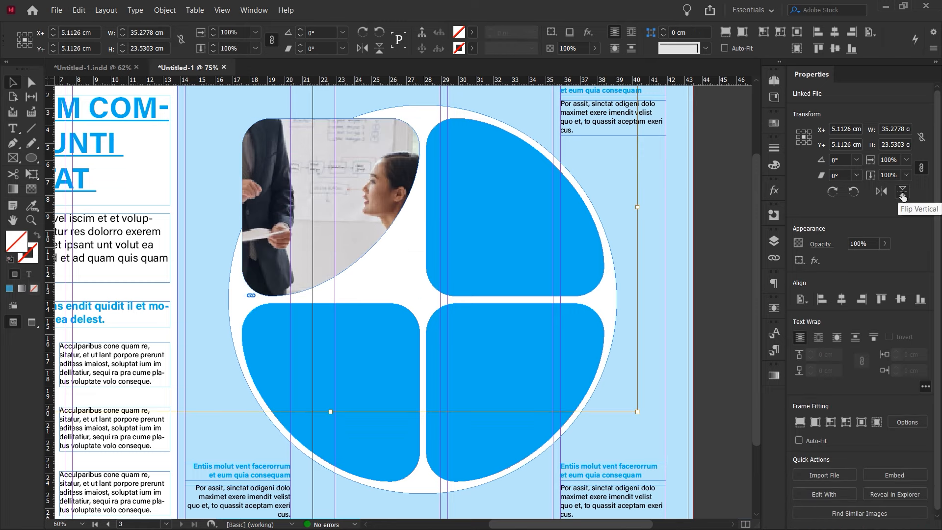
Step: Fill the upper-left part of the circular graphic proportionally with its photo and shift the photo about 1 cm left within it
left_click(726, 34)
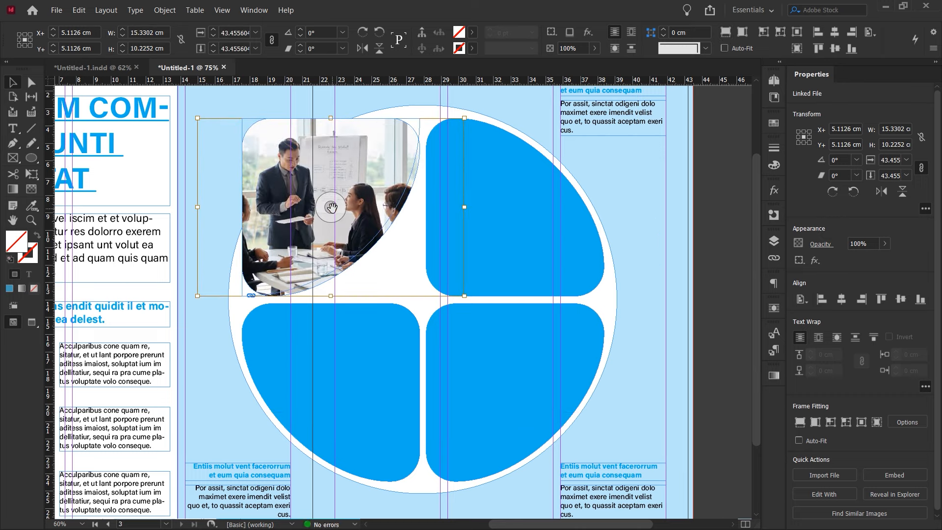
left_click_drag(332, 208, 318, 207)
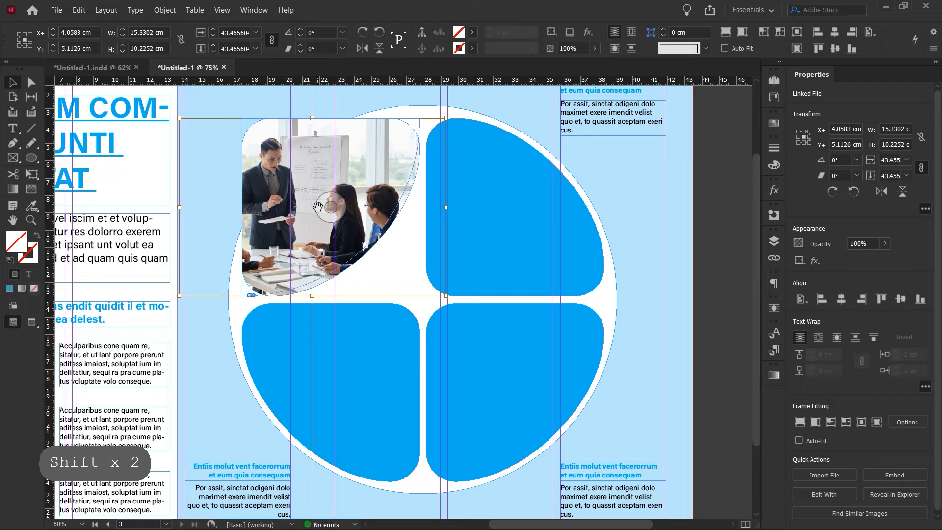
left_click(706, 256)
Step: Place the corporate-businessmen-working-tablet-office image in the upper-right part of the circular graphic
left_click(493, 229)
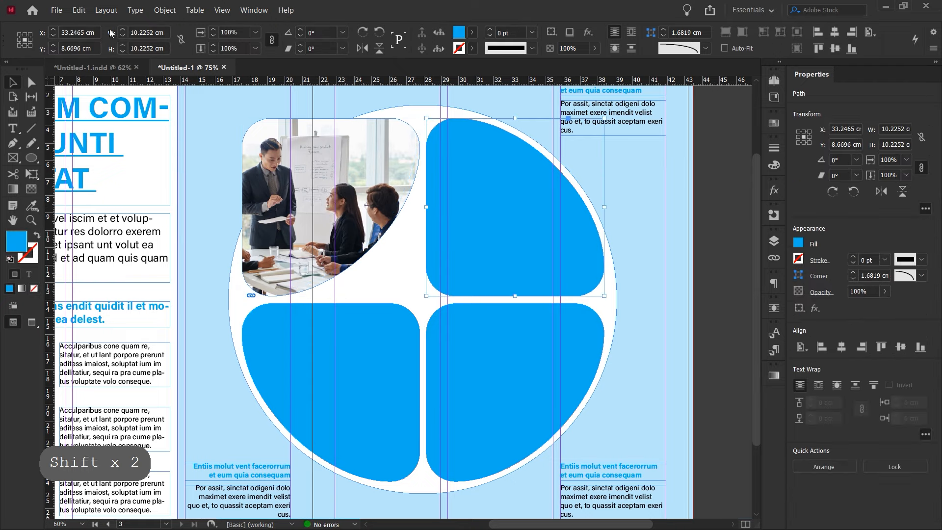
left_click(57, 10)
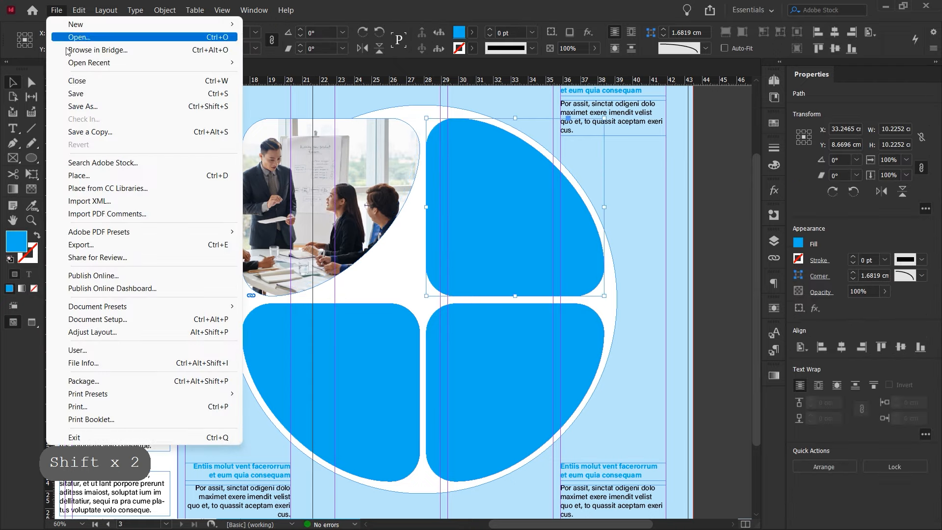
left_click(108, 175)
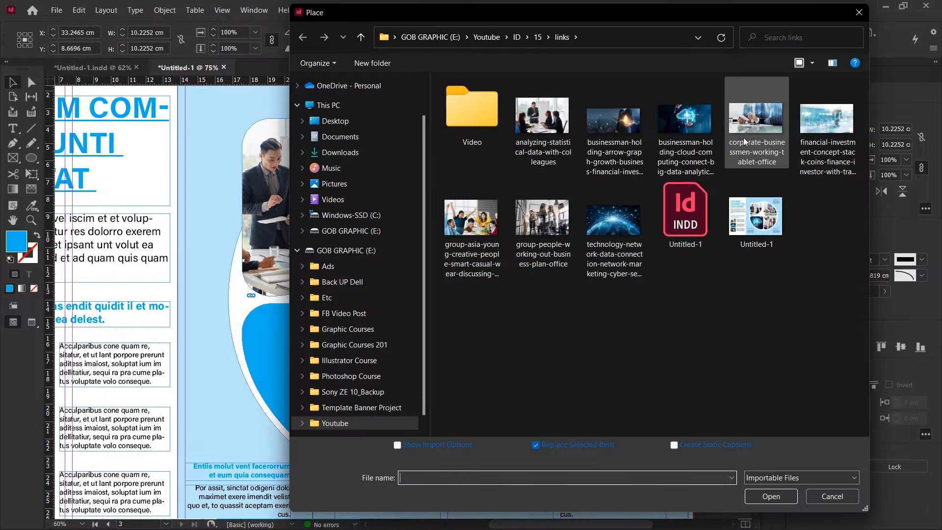
left_click(751, 128)
left_click(771, 496)
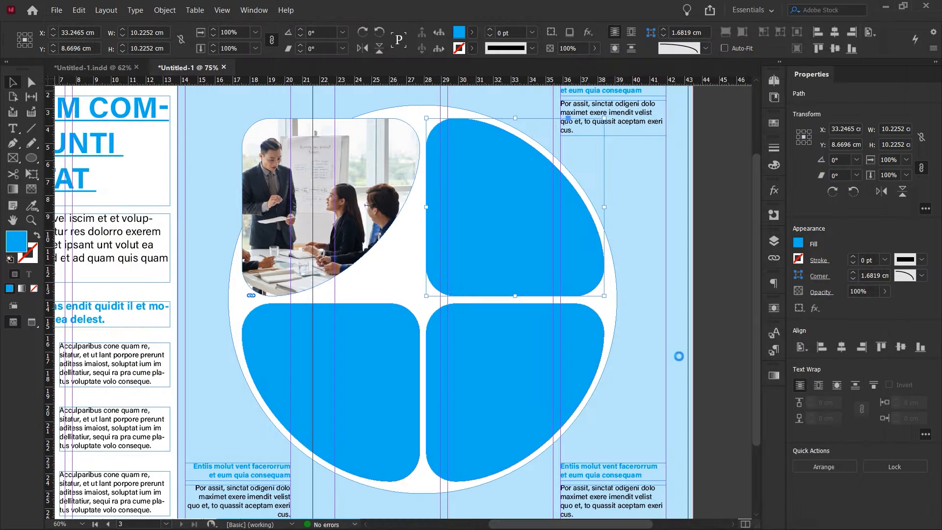
Step: Make the tablet photo fill its frame proportionally and shift it about 1.7 cm right within the shape
left_click(517, 206)
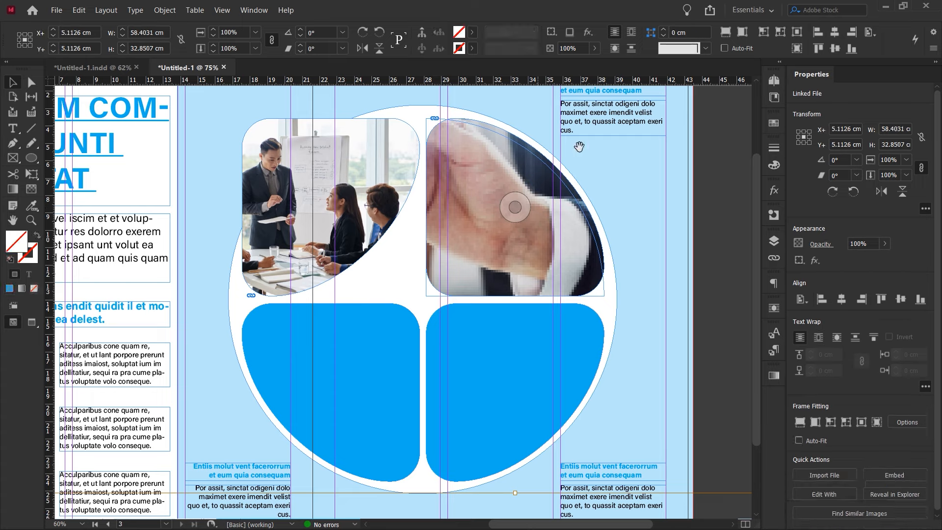
left_click(727, 33)
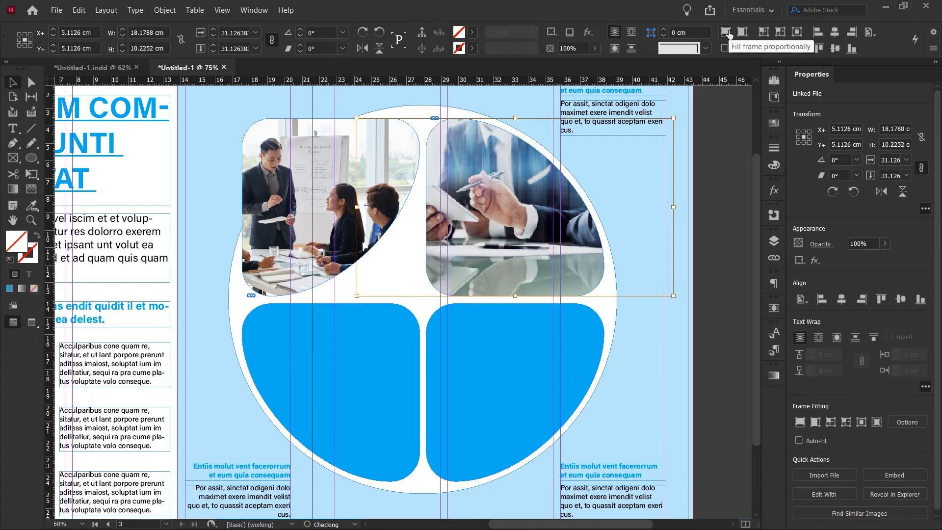
key("shift+Right")
key("shift+Right")
key("shift+Right")
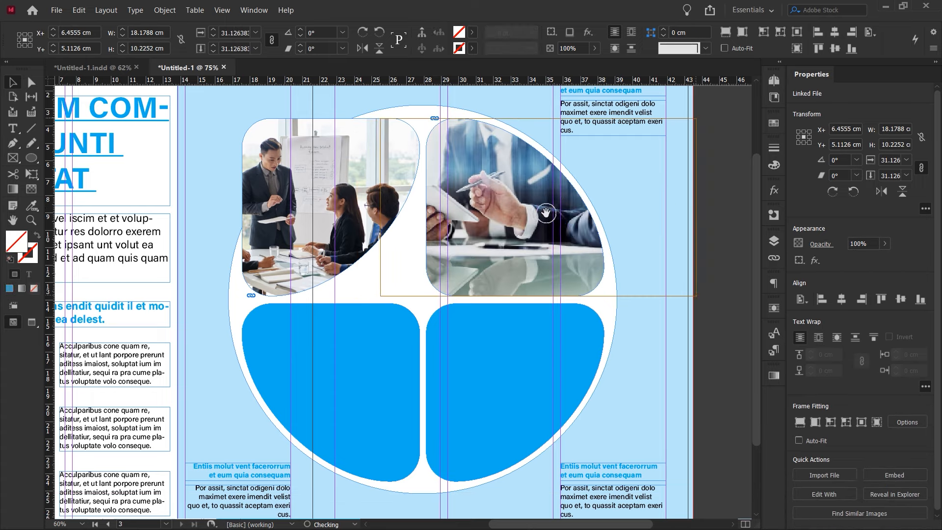
left_click_drag(523, 207, 530, 208)
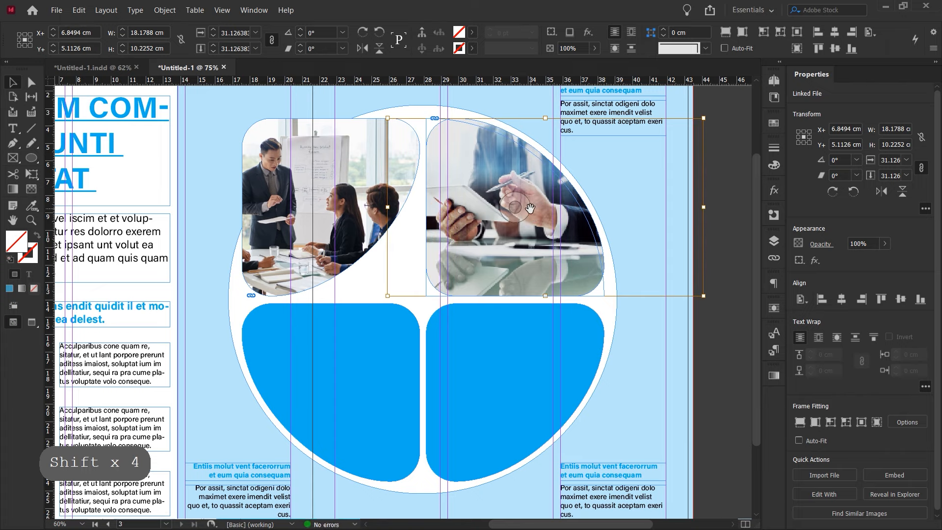
left_click(718, 278)
Step: Place the businessman-holding-cloud-computing image in the lower-left part of the circular graphic
left_click(384, 377)
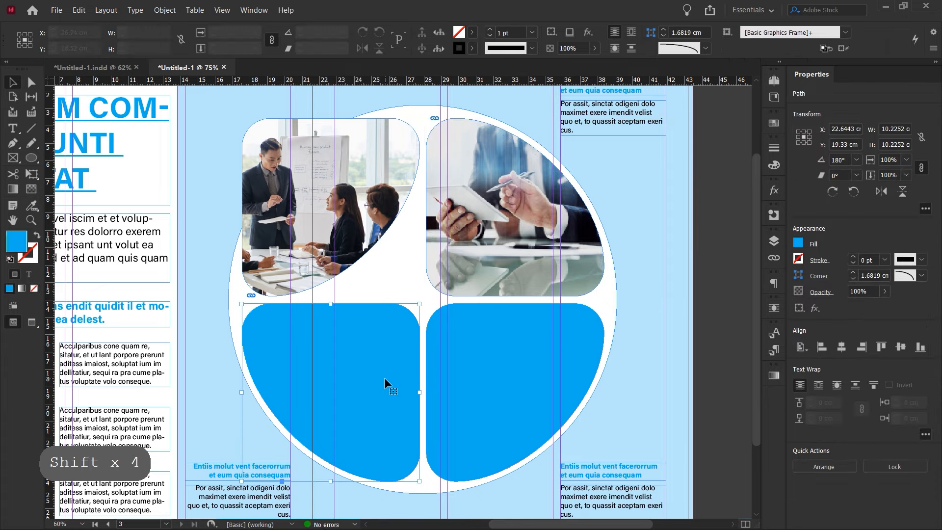
left_click(56, 15)
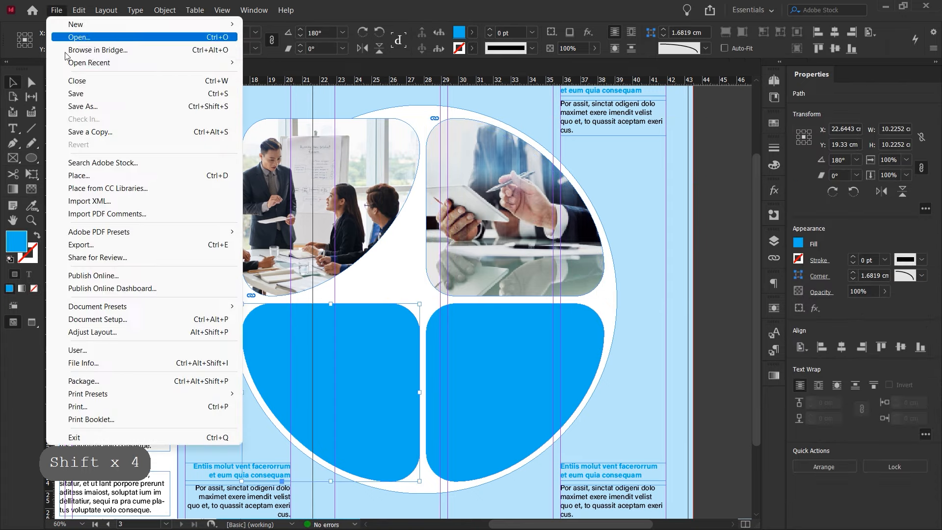
left_click(92, 182)
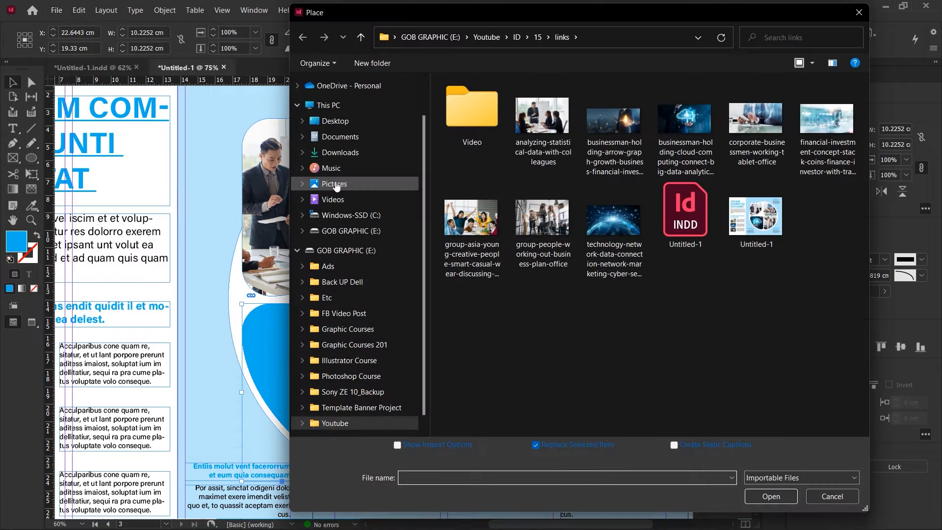
left_click(685, 137)
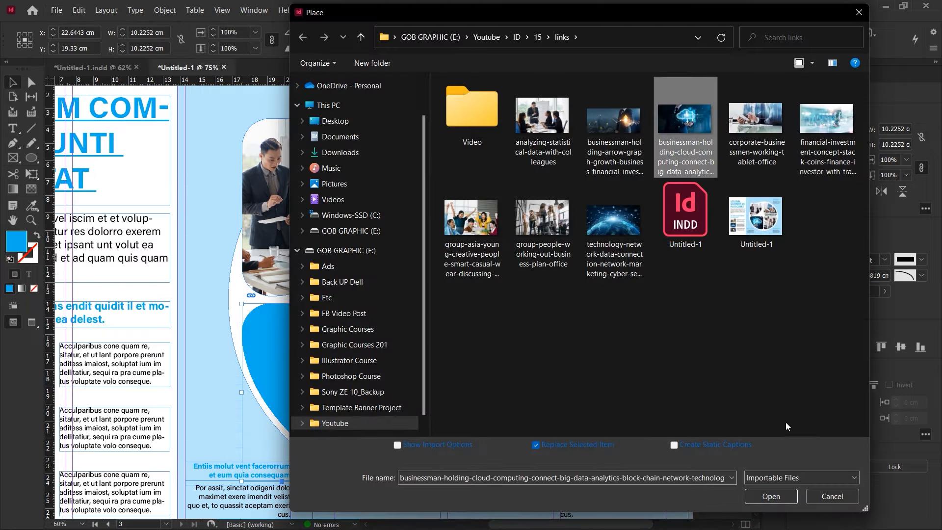
left_click(782, 500)
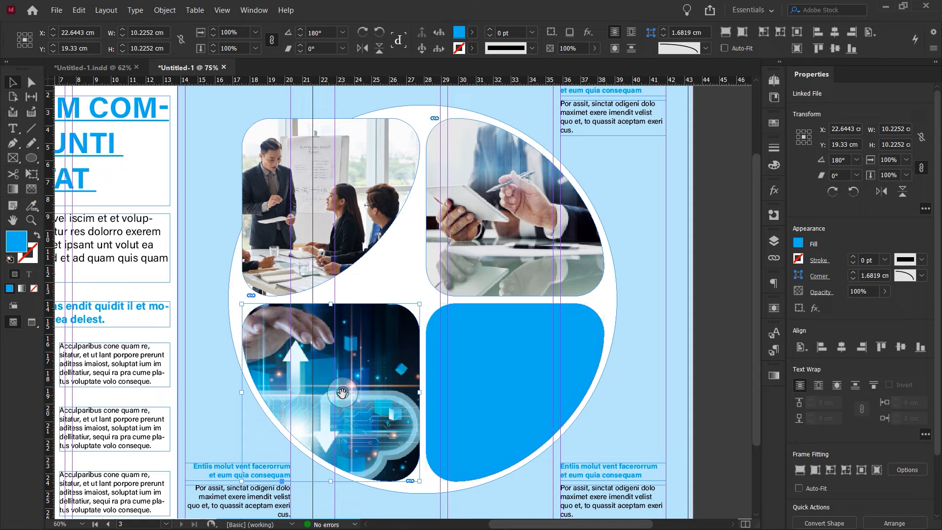
Step: Flip the cloud-computing image vertically, fill its frame proportionally and shift it about 1.4 cm right within the shape
left_click(342, 392)
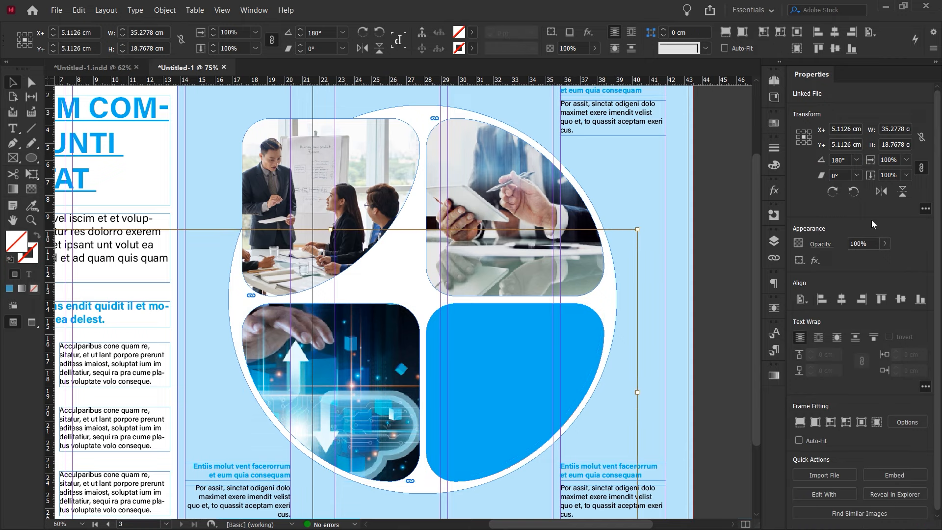
left_click(900, 193)
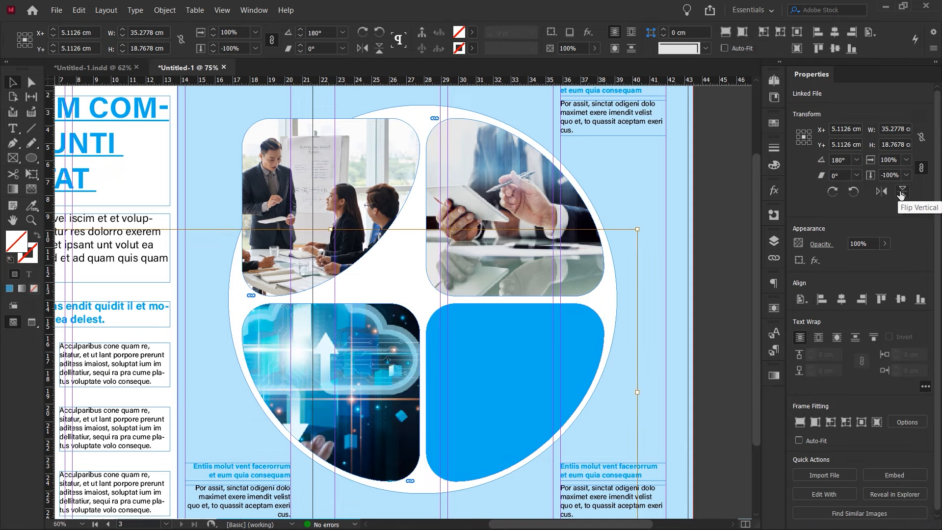
left_click(728, 35)
left_click_drag(366, 398, 351, 395)
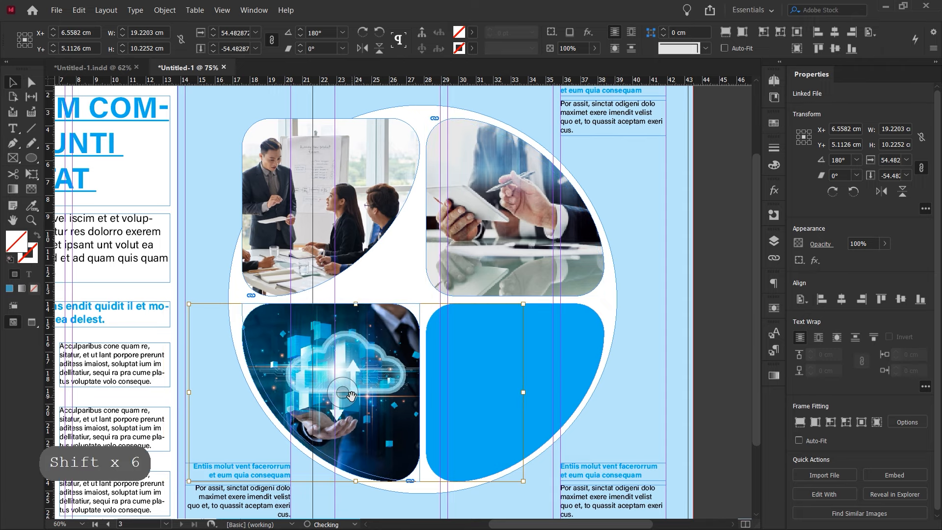
left_click(714, 365)
Step: Place the group-people-working-out-business-plan-office image in the lower-right part of the circular graphic
left_click(477, 346)
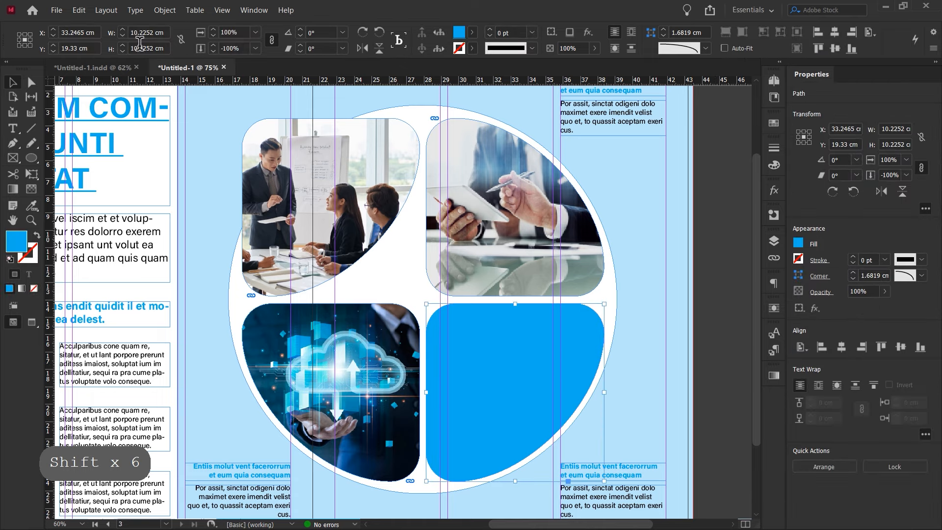
left_click(57, 10)
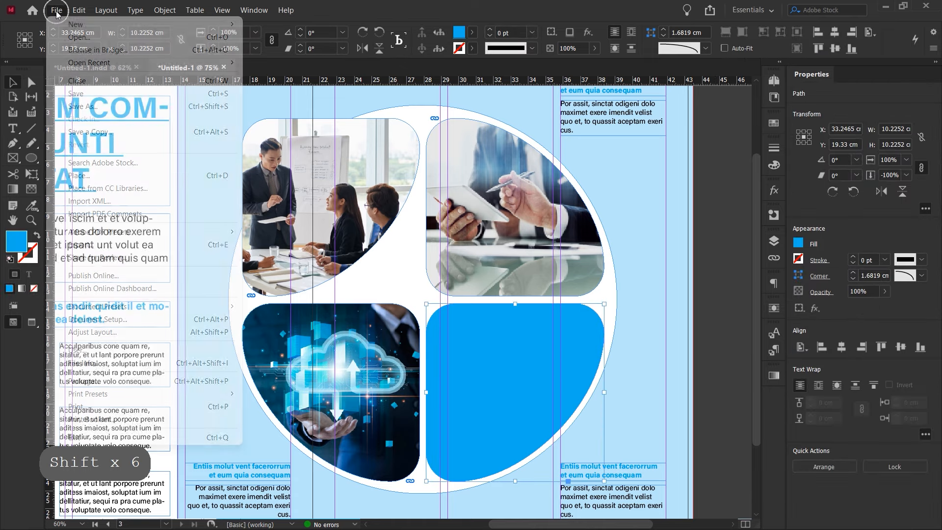
left_click(122, 175)
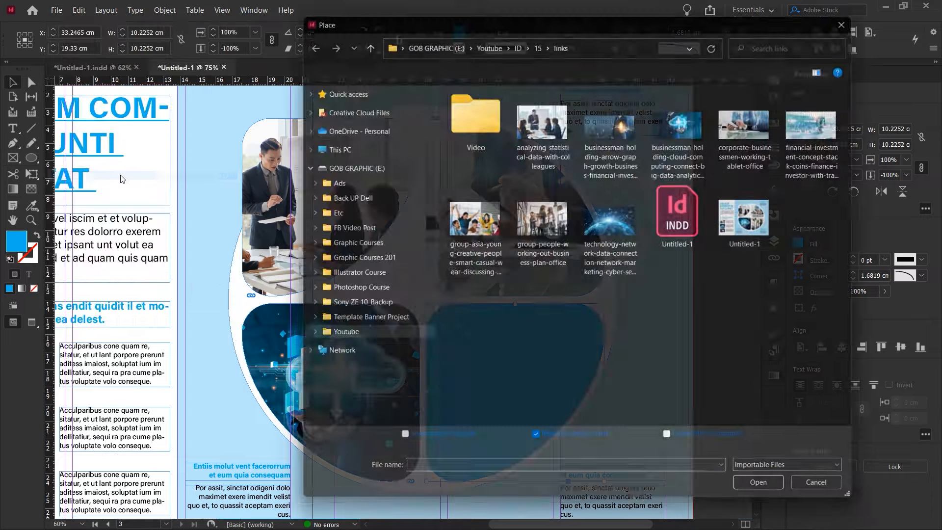
left_click(554, 228)
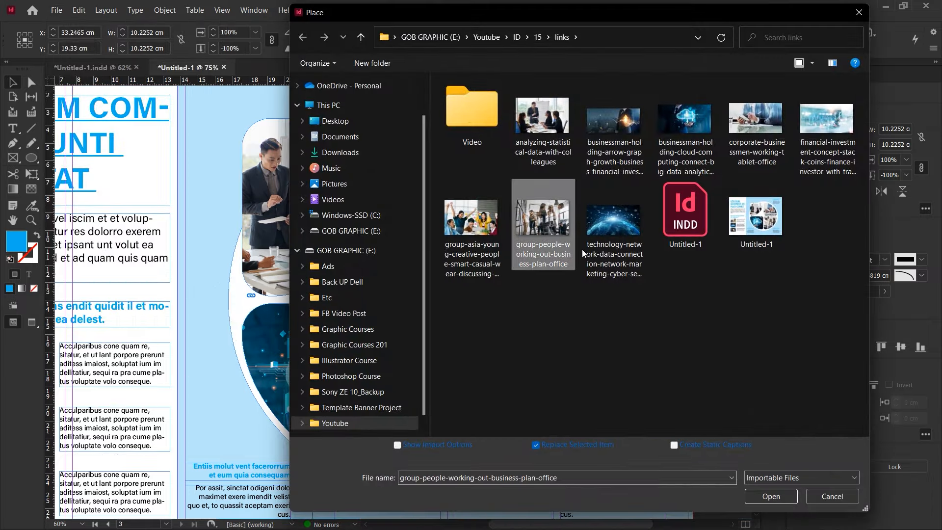
left_click(771, 496)
Step: Flip the business-plan group photo vertically, fill its frame proportionally and shift it about 0.4 cm left within the shape
left_click(519, 391)
left_click(901, 192)
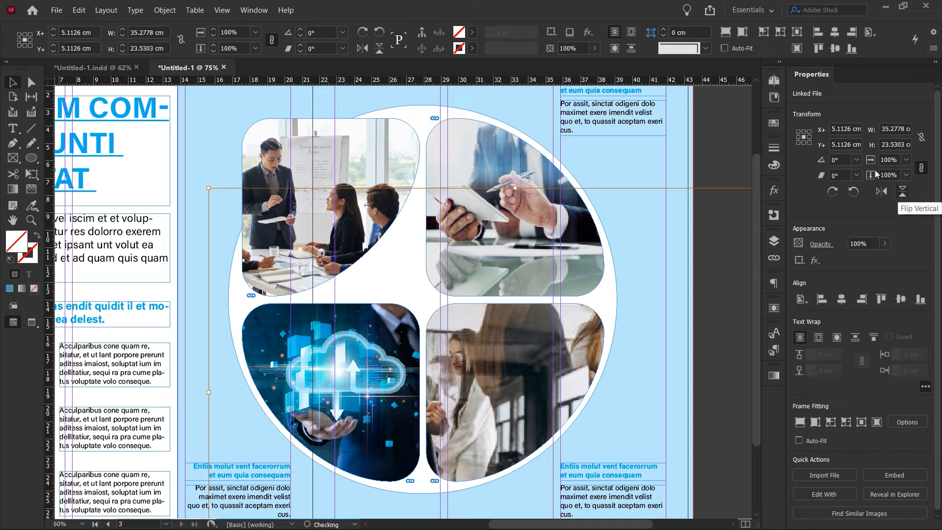
left_click(726, 34)
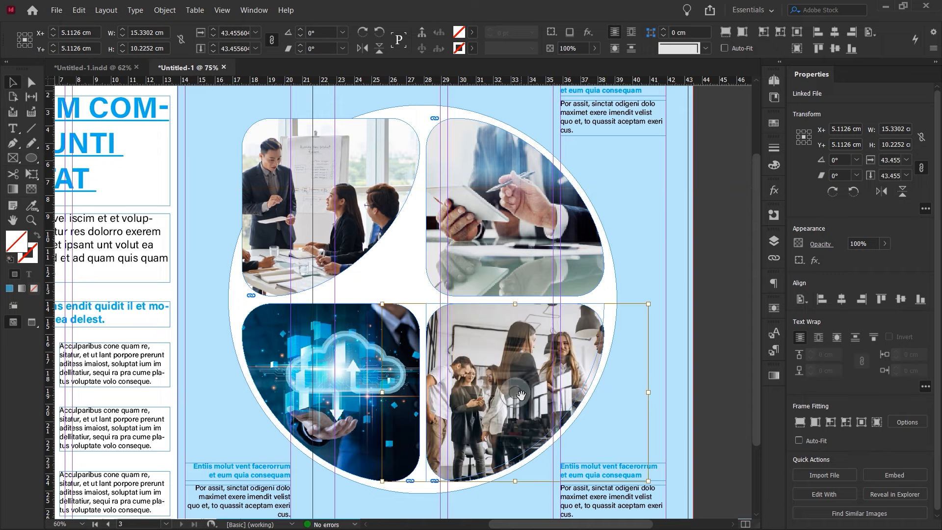
left_click_drag(520, 393, 513, 392)
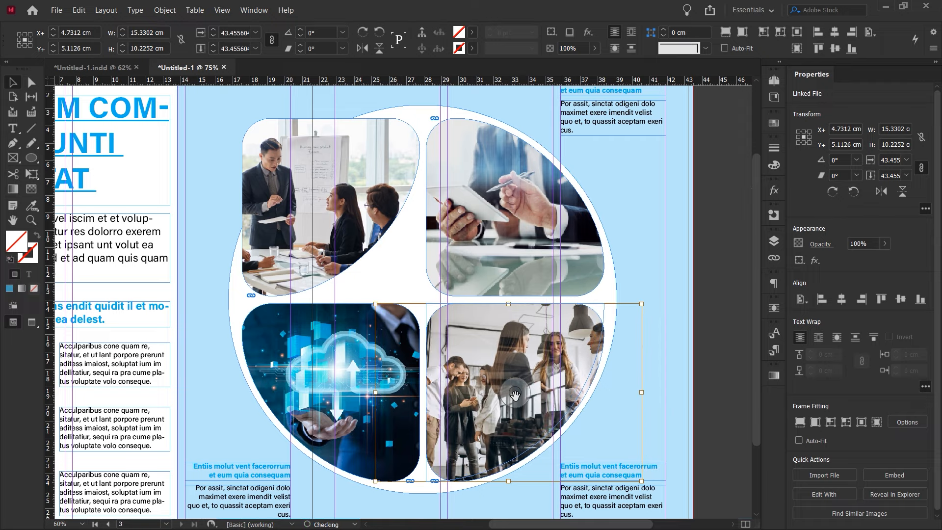
left_click(702, 392)
Step: Preview the finished layout without guides and frame edges, with the whole spread fitted in the window
left_click(435, 309, "ctrl+alt")
left_click_drag(435, 309, 516, 310)
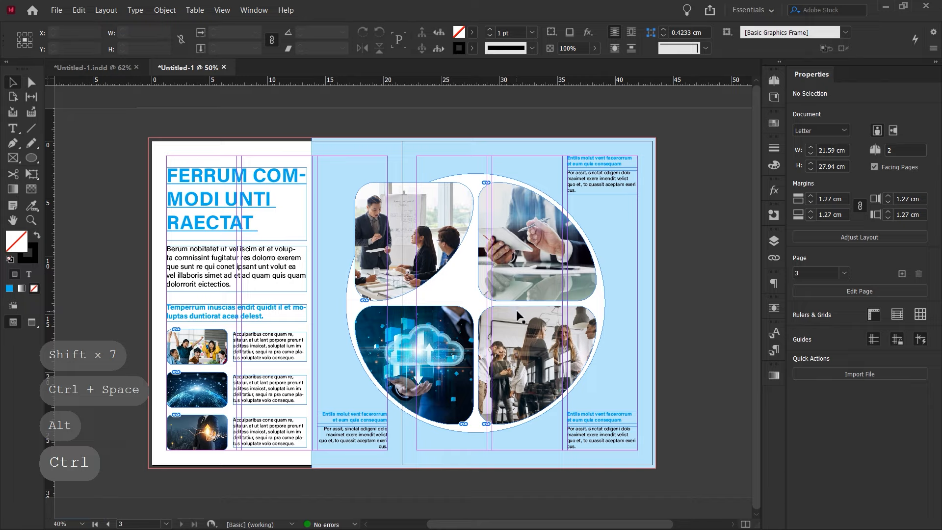
key("w")
left_click(230, 10)
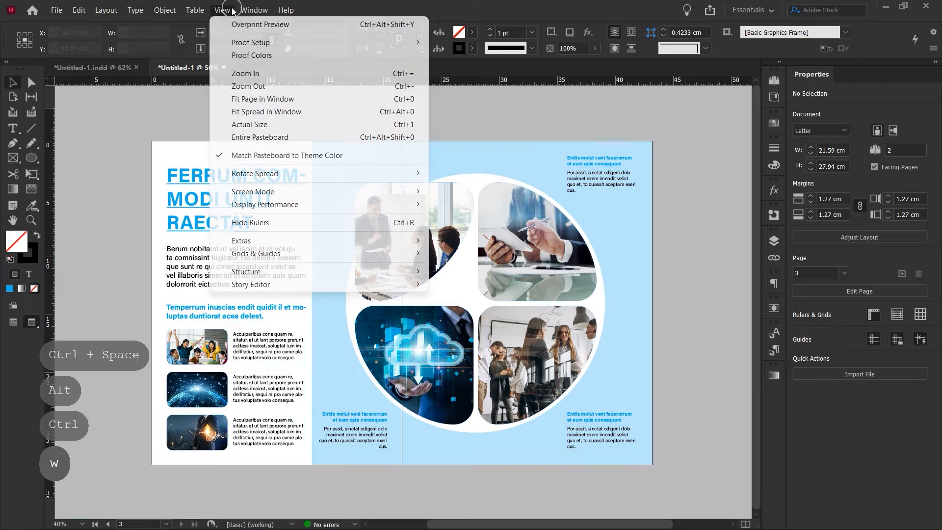
left_click(336, 111)
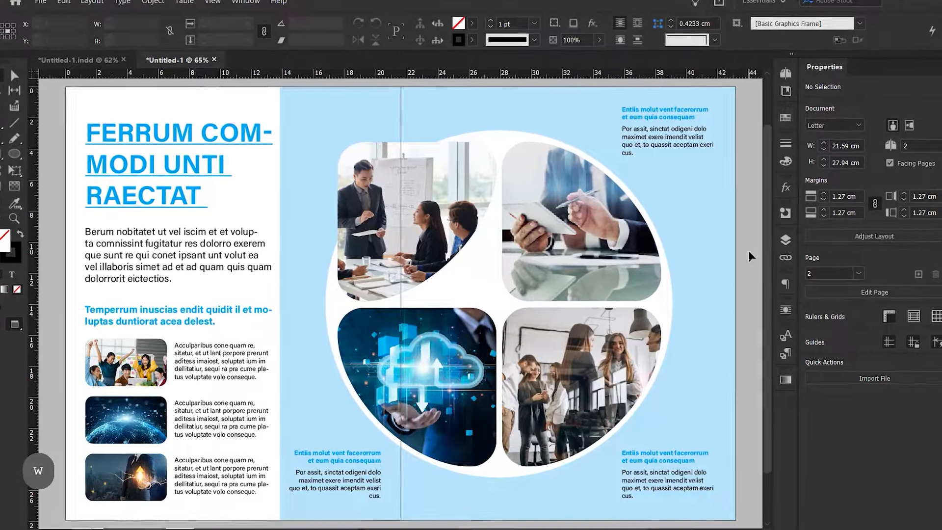